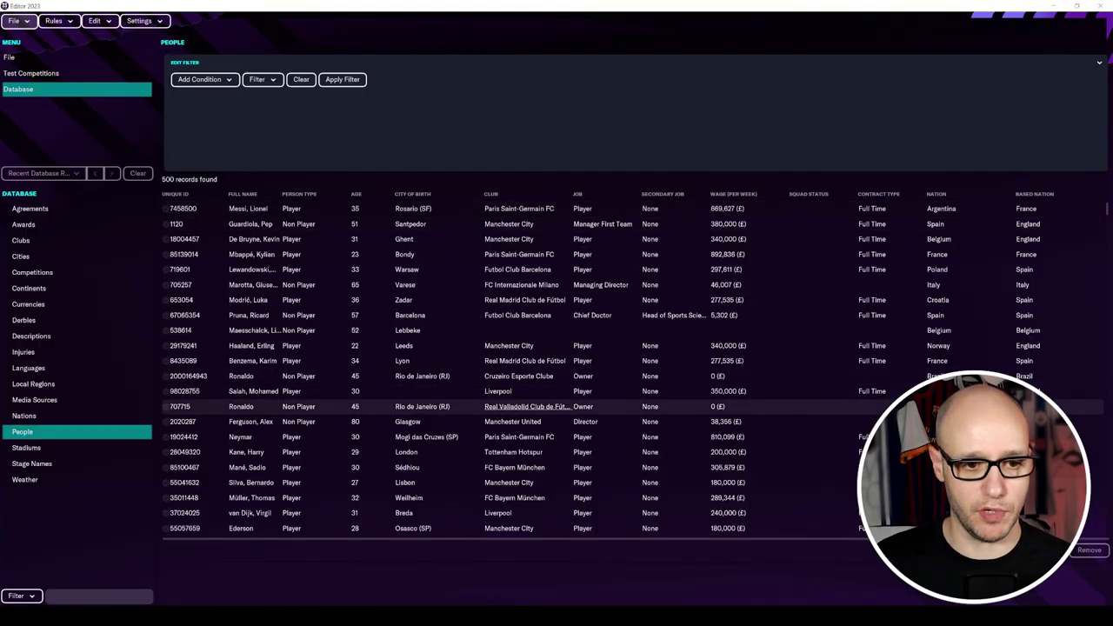
Open Erling Haaland's record from the people list and view his personal attributes.
left_click(261, 348)
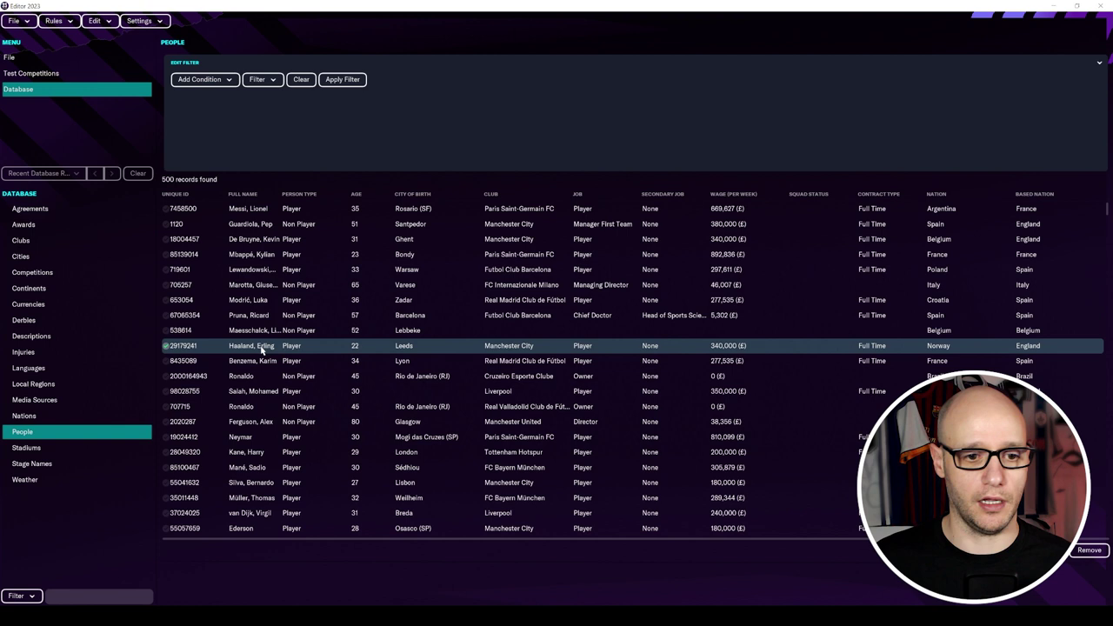
double_click(260, 347)
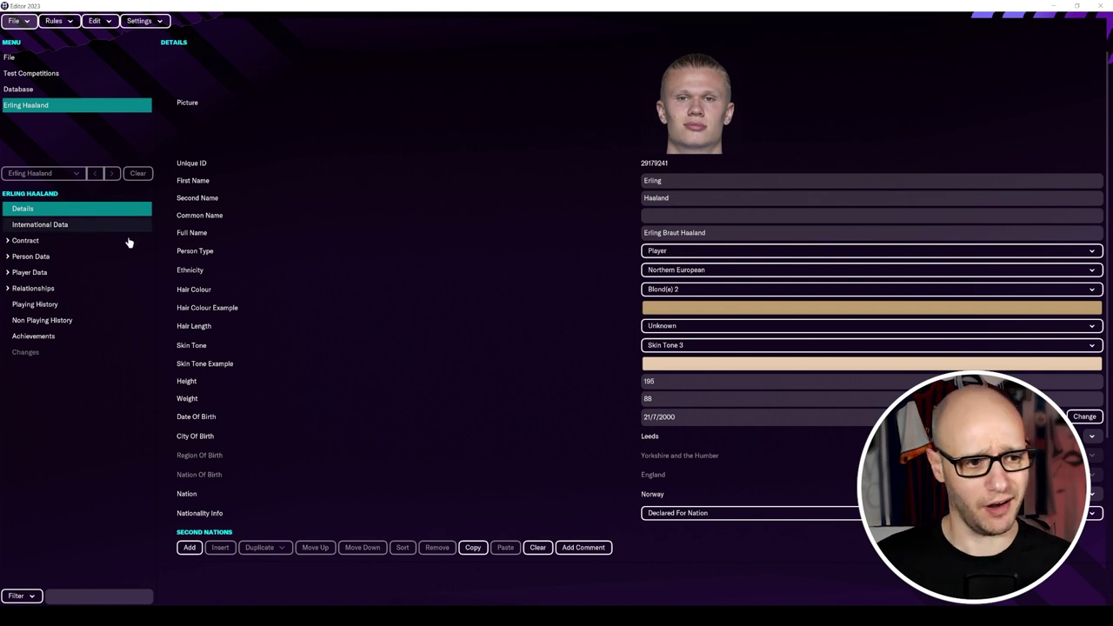
left_click(96, 256)
left_click(81, 276)
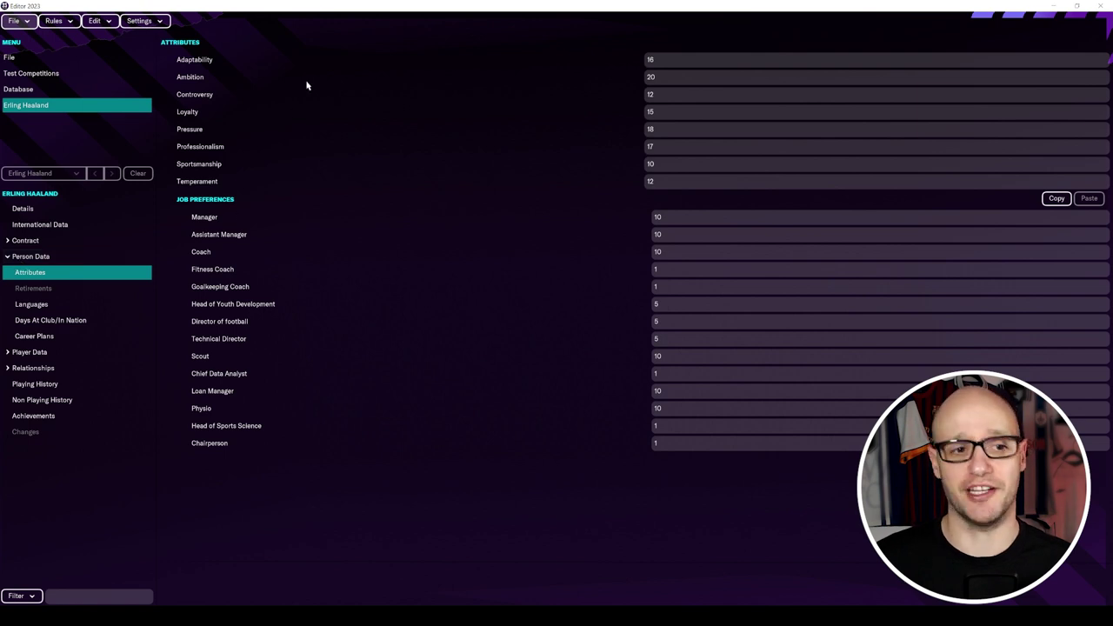
Examine the player's general data, including his current and potential ability and reputation.
left_click(10, 352)
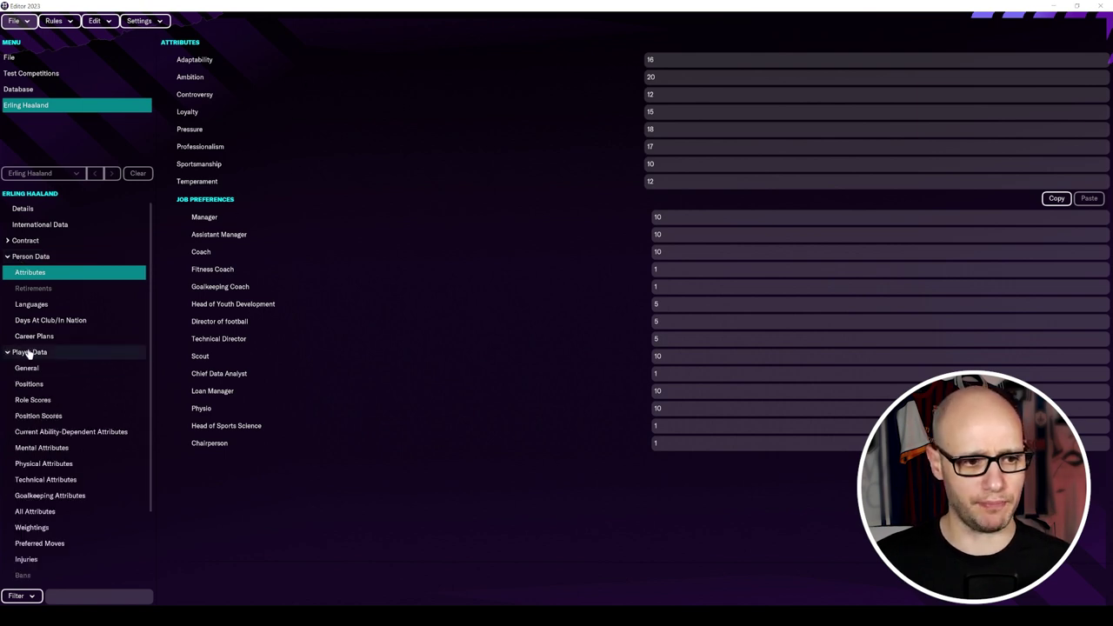
left_click(27, 369)
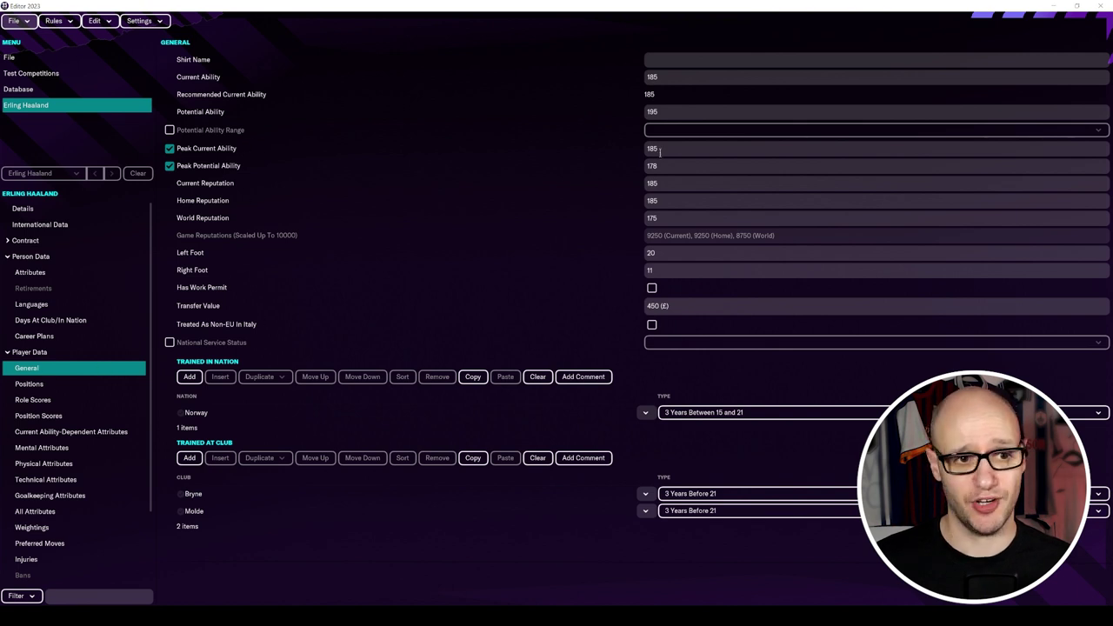
key("Down")
key("Down")
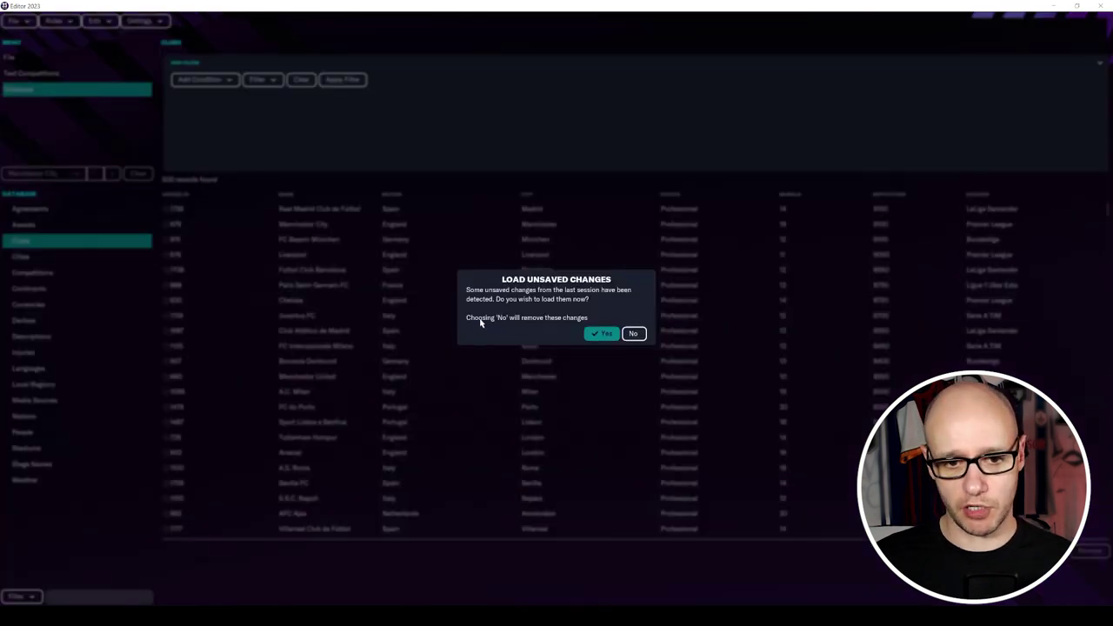
Load the unsaved changes from the last session and add a new club record to the database.
left_click(601, 334)
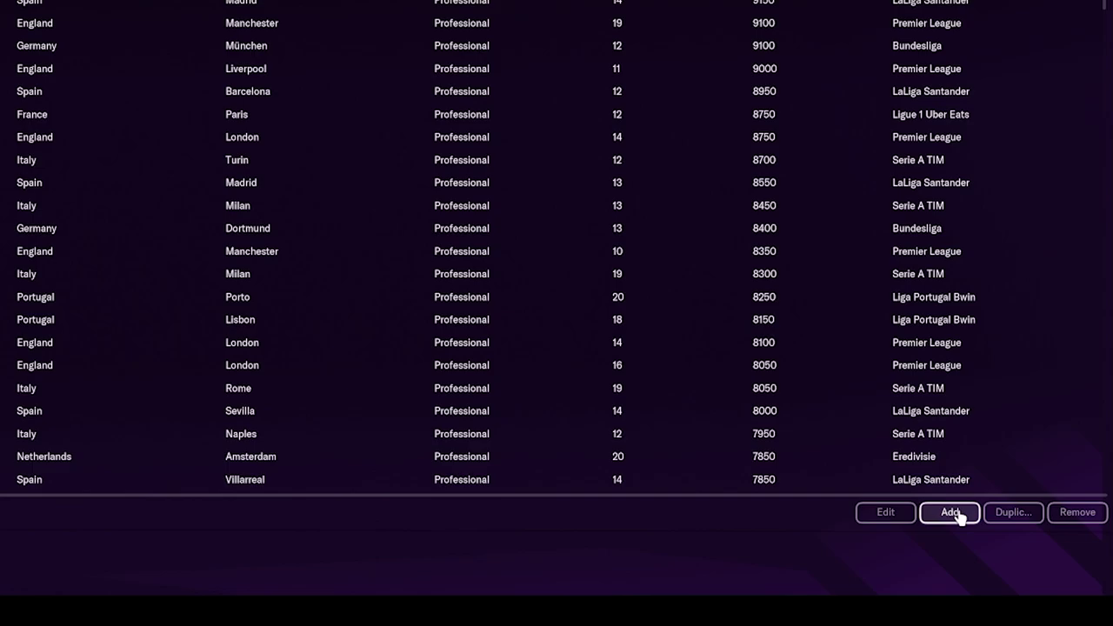
left_click(953, 513)
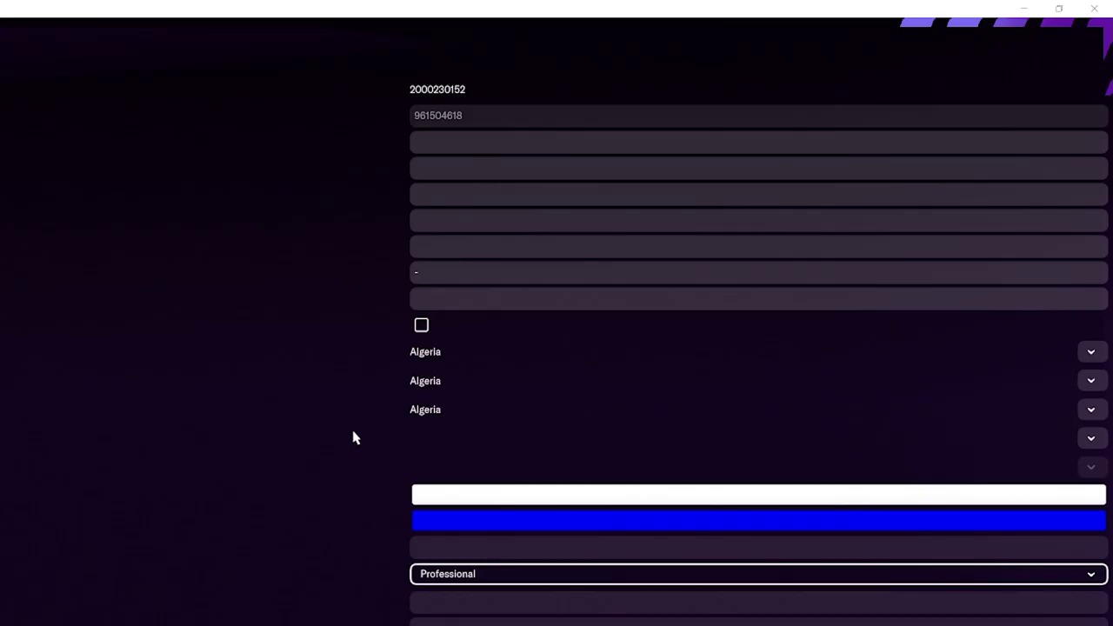
Name the club Doopa FC, with six-letter name DOOPA, three-letter name DPA, nickname Daddy and hashtag DoopaDaddy.
left_click(467, 141)
type("Doopa FC")
left_click(467, 199)
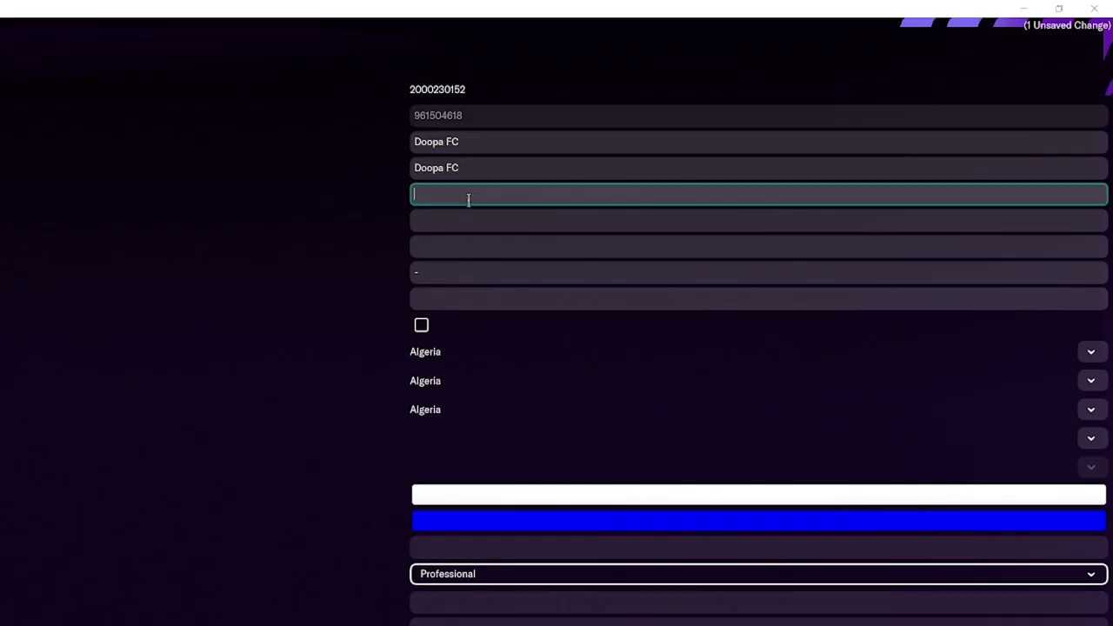
type("DOOPA")
left_click(469, 222)
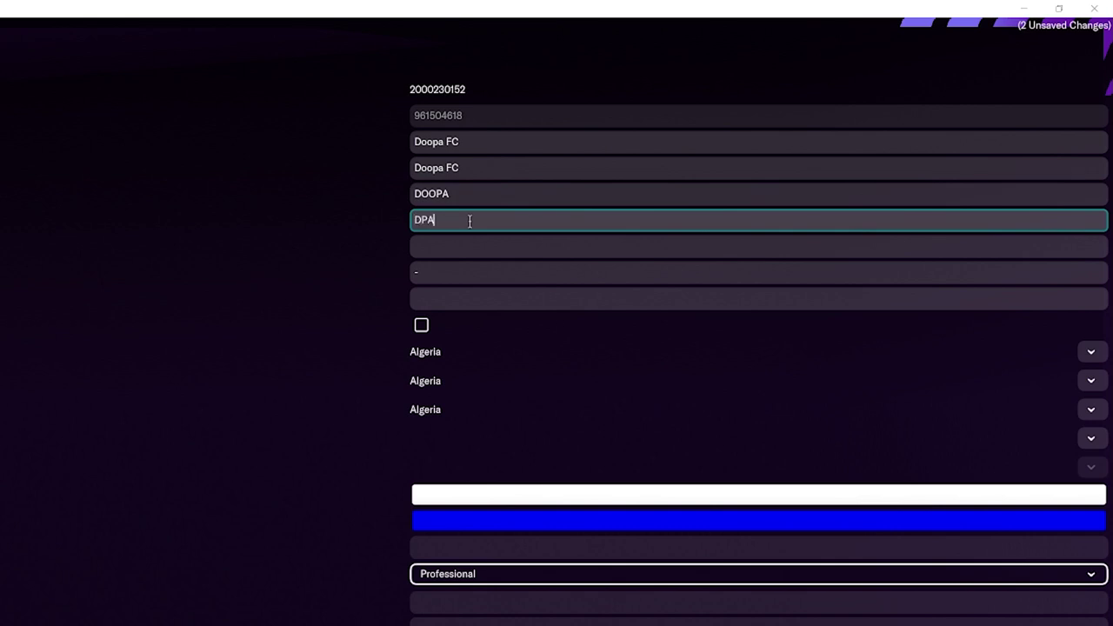
type("DPA")
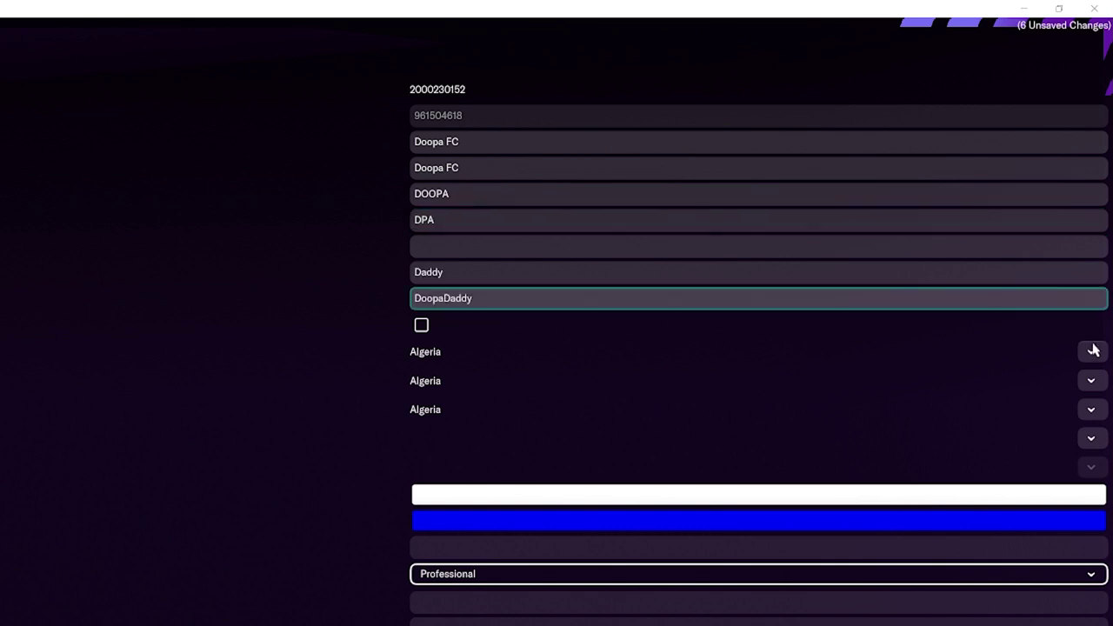
Find England in the nation search, sorted by highest reputation, and set it as the club's nation.
left_click(1091, 351)
left_click(1083, 383)
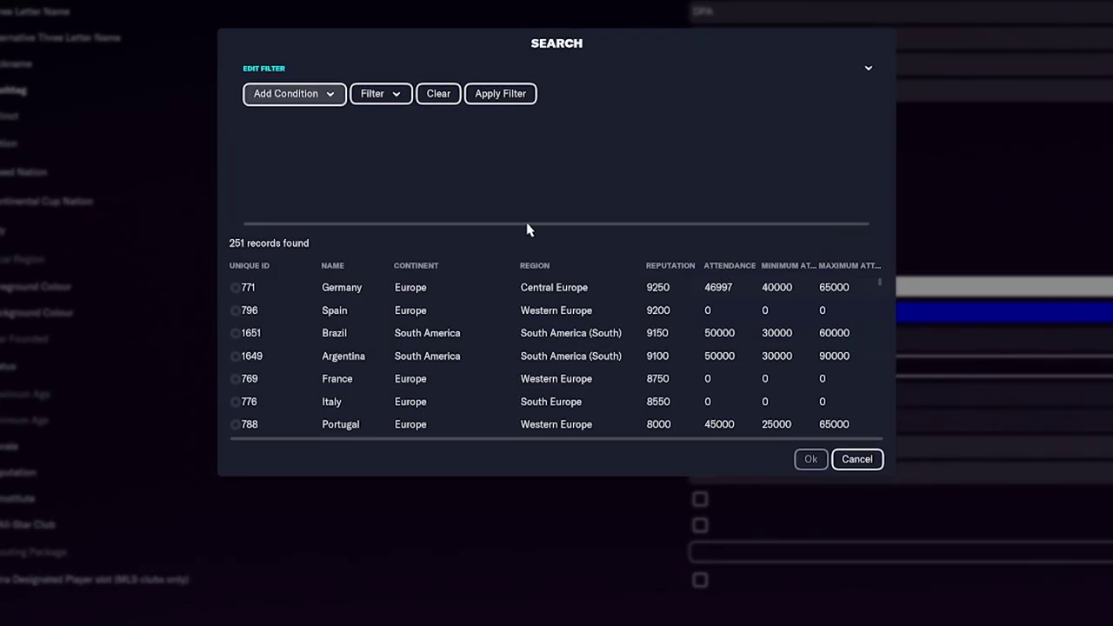
left_click(320, 99)
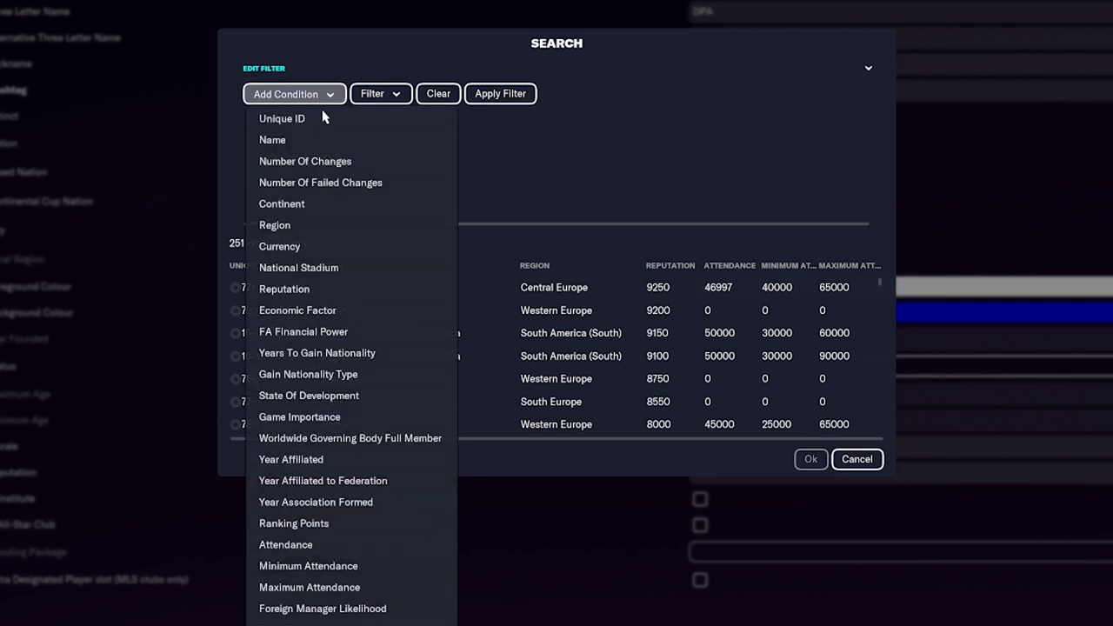
left_click(406, 373)
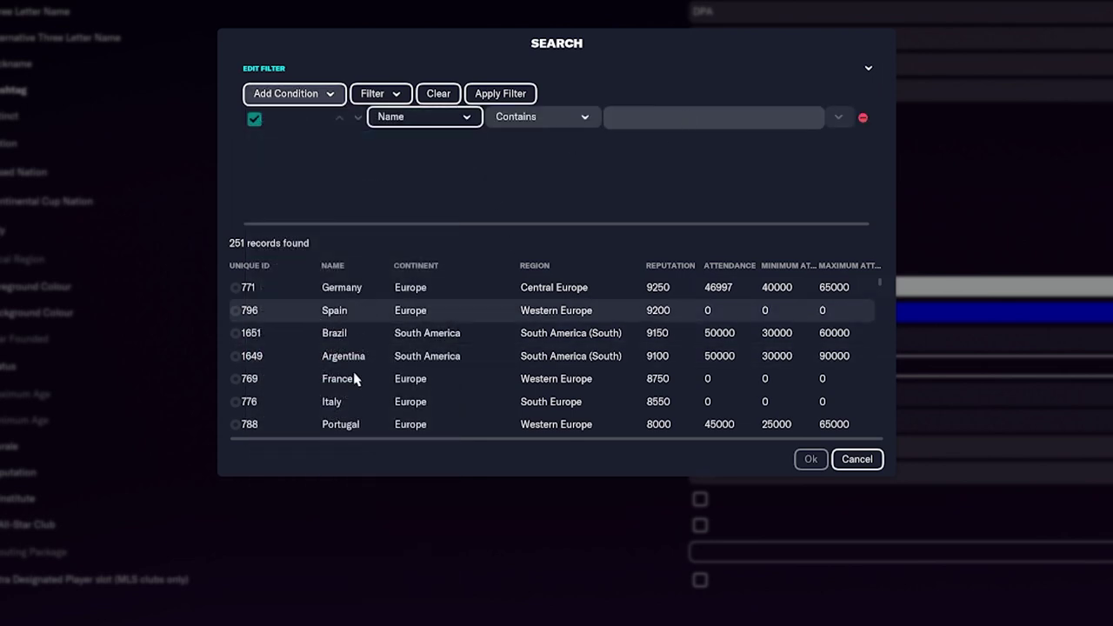
left_click(676, 265)
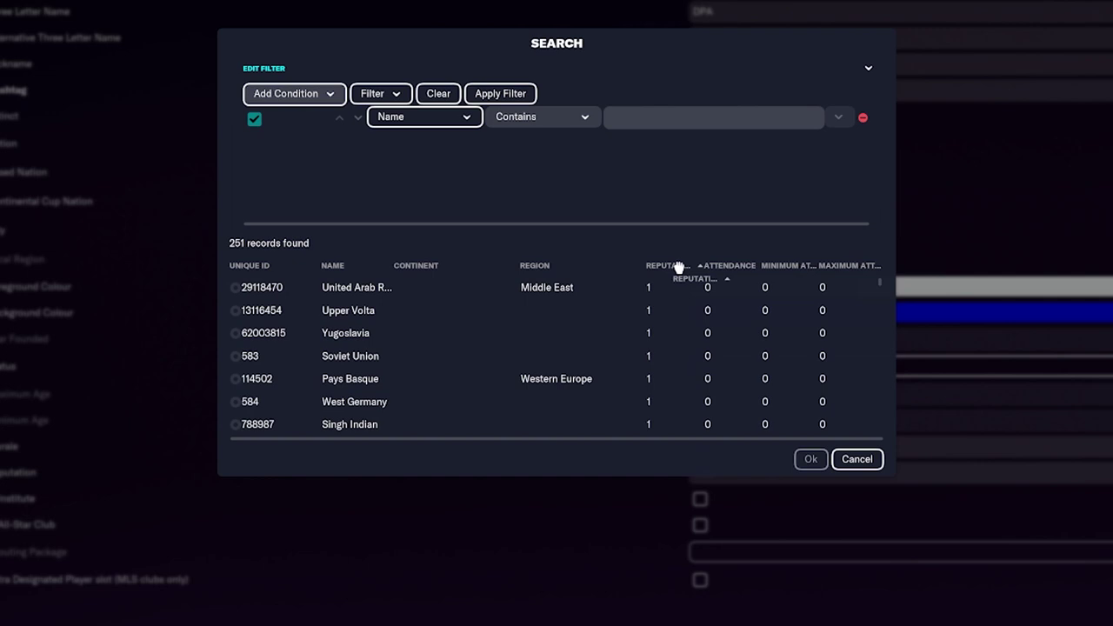
left_click(682, 269)
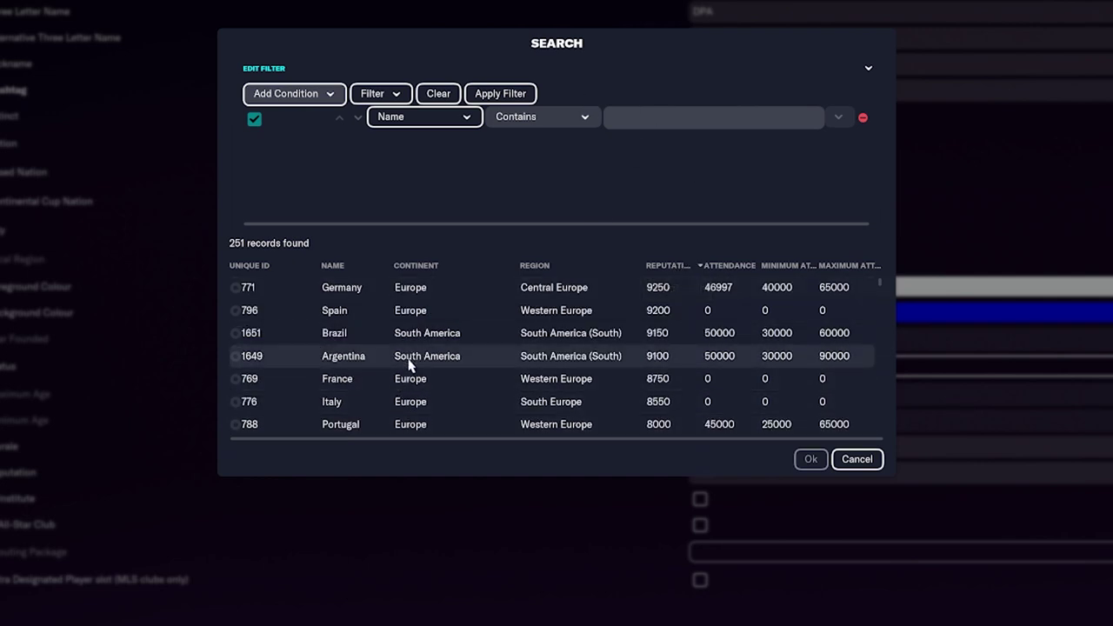
scroll(409, 365, "down", 3)
scroll(407, 368, "down", 1)
left_click(386, 403)
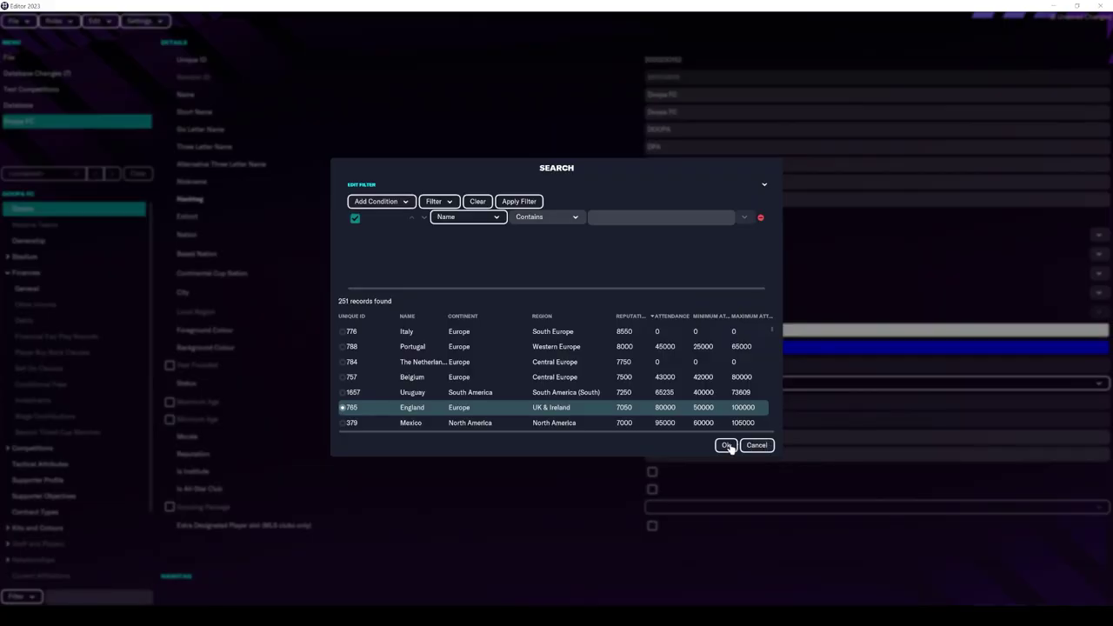
left_click(810, 459)
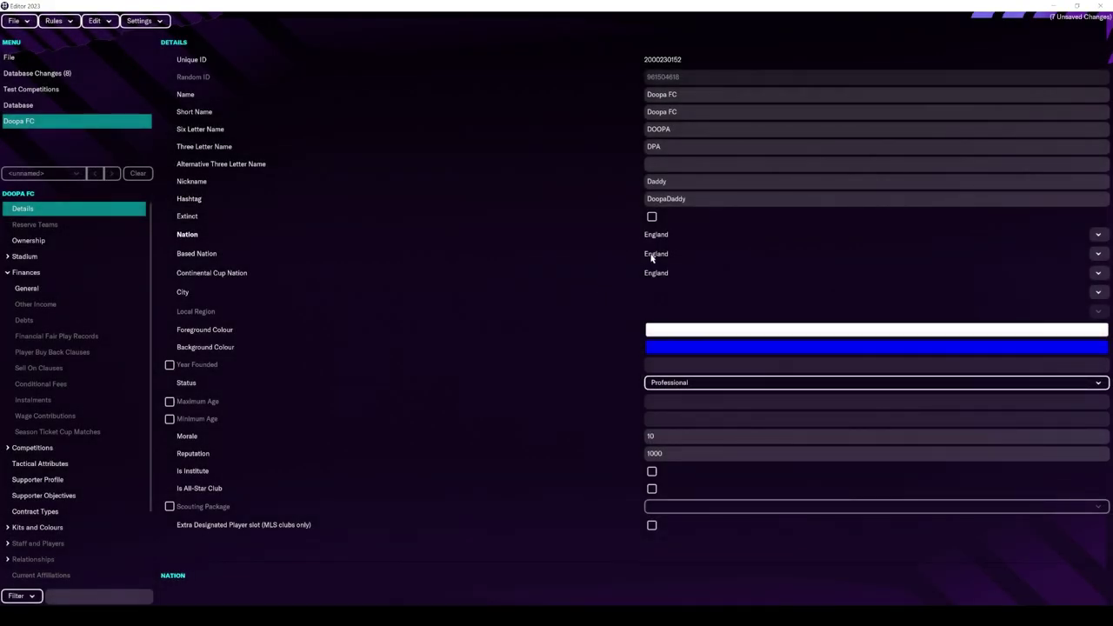
Search the cities by name for London and set it as the club's city.
left_click(1098, 293)
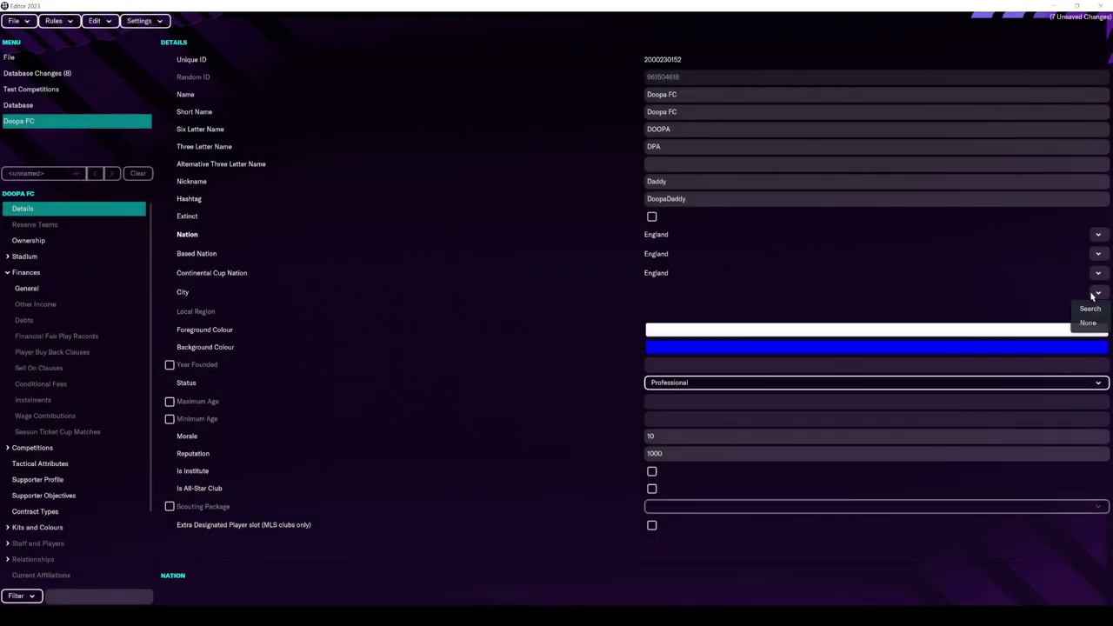
left_click(1086, 304)
left_click(401, 201)
left_click(313, 141)
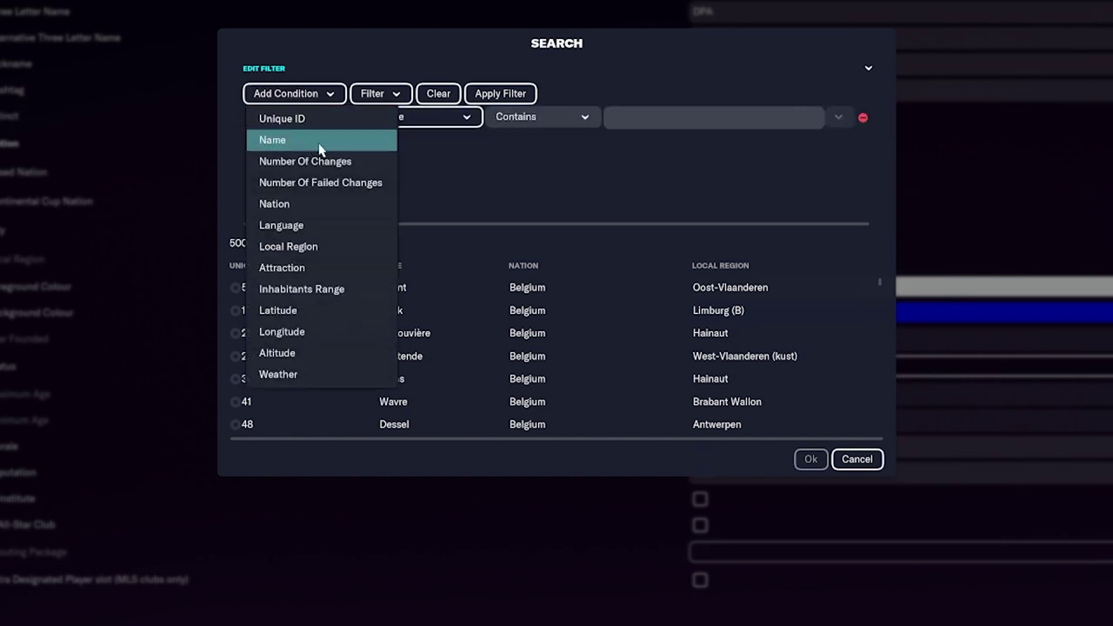
left_click(663, 116)
type("London")
key("Return")
key("Return")
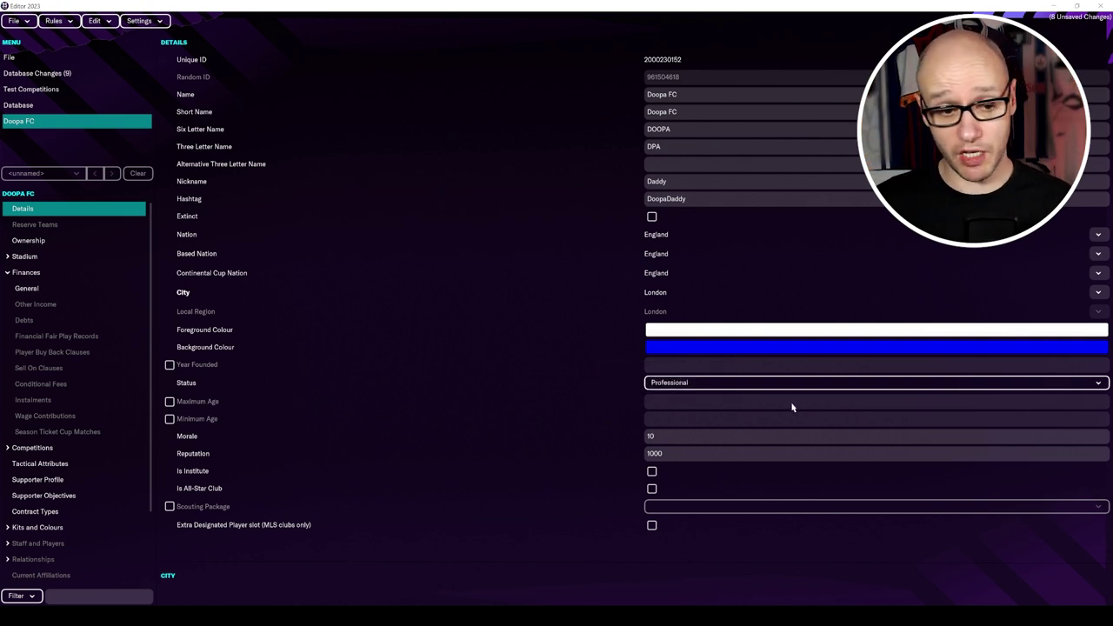
Set the club's status to Semi Professional and its morale to 20.
left_click(739, 384)
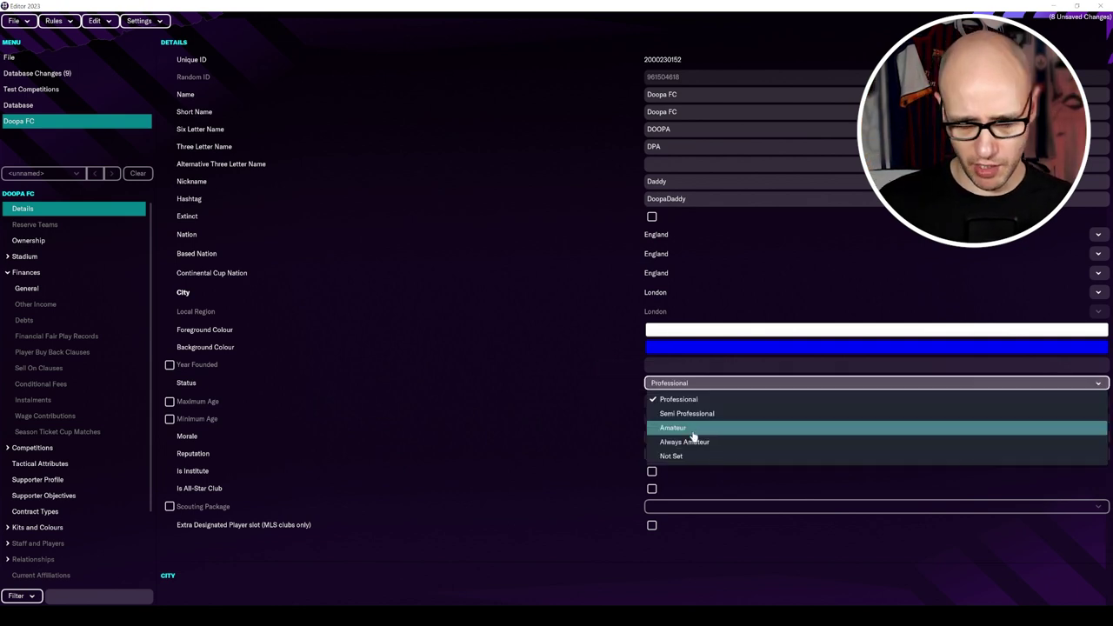
left_click(688, 412)
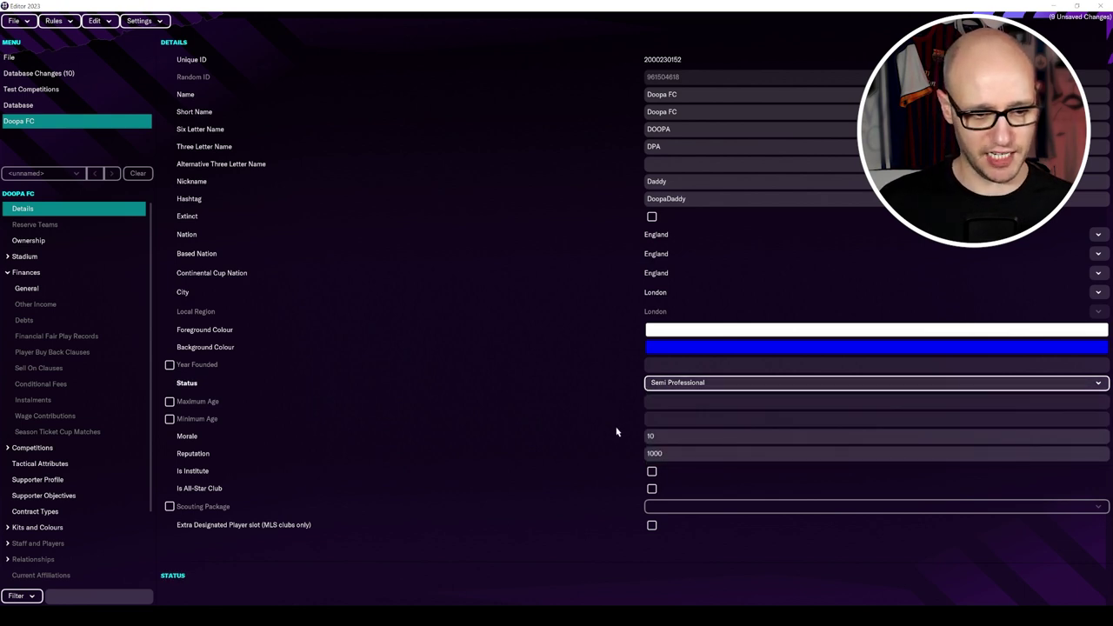
left_click(668, 436)
type("20")
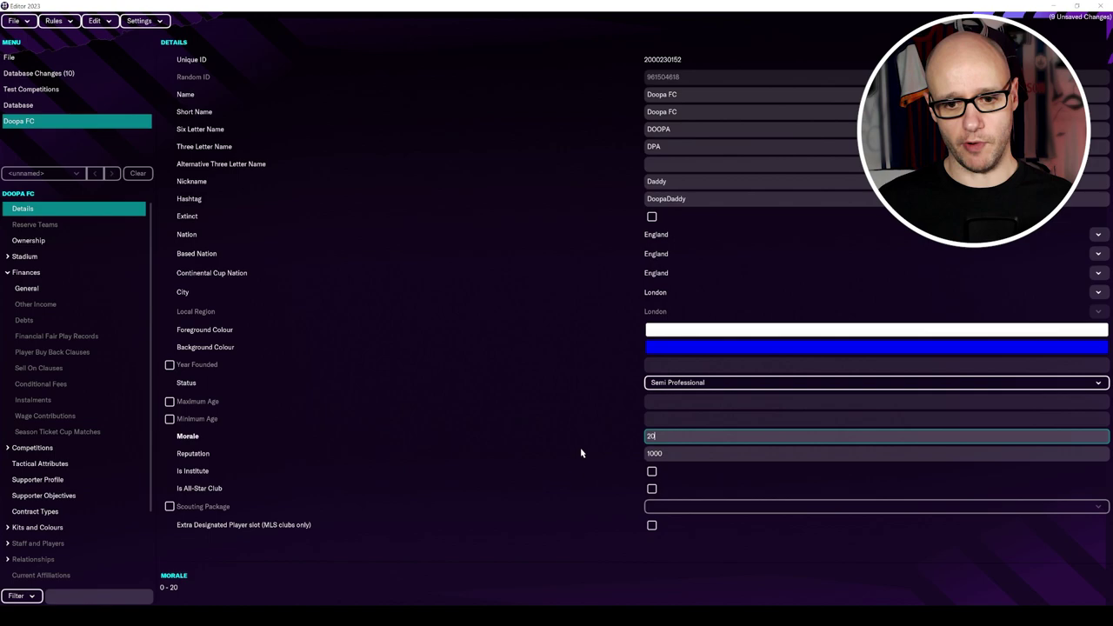
left_click(665, 455)
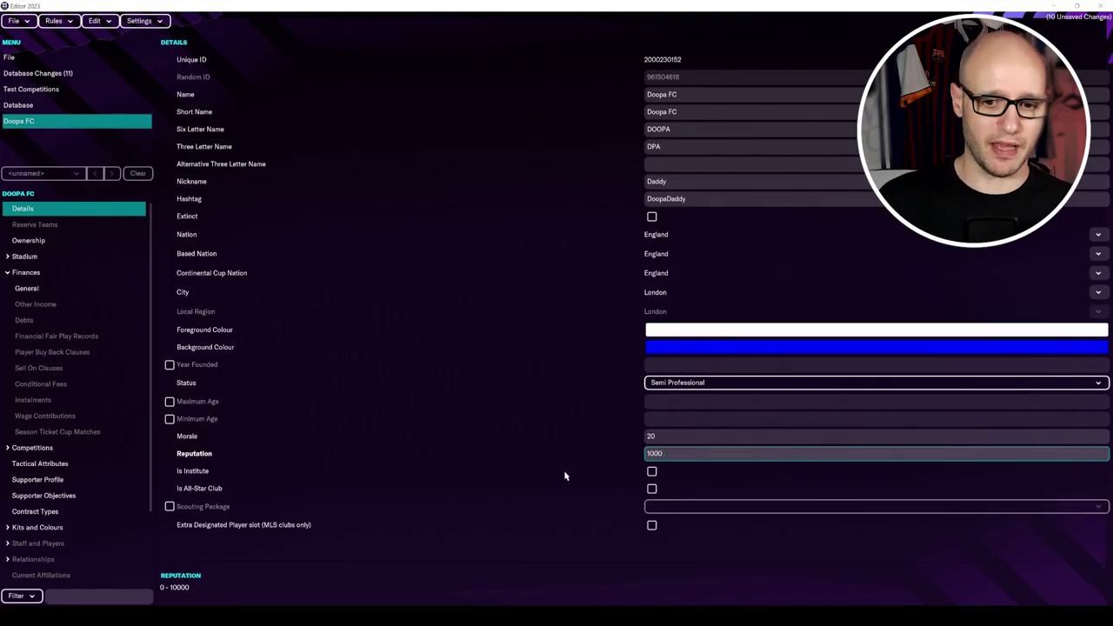
View the club's ownership options and its general stadium settings.
left_click(66, 244)
left_click(777, 57)
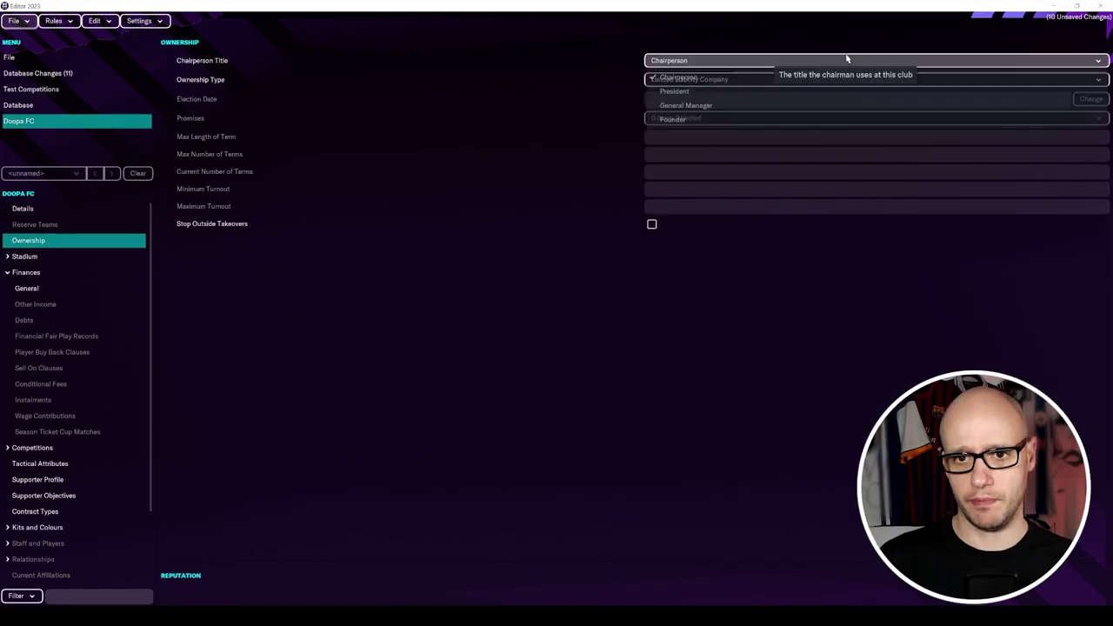
left_click(822, 77)
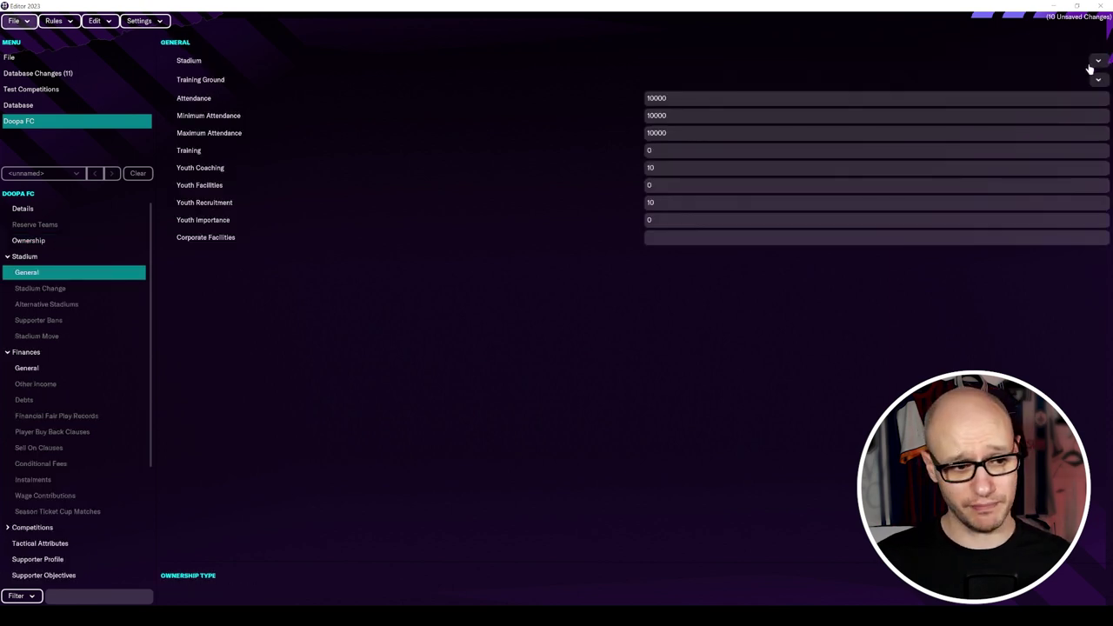
left_click(30, 257)
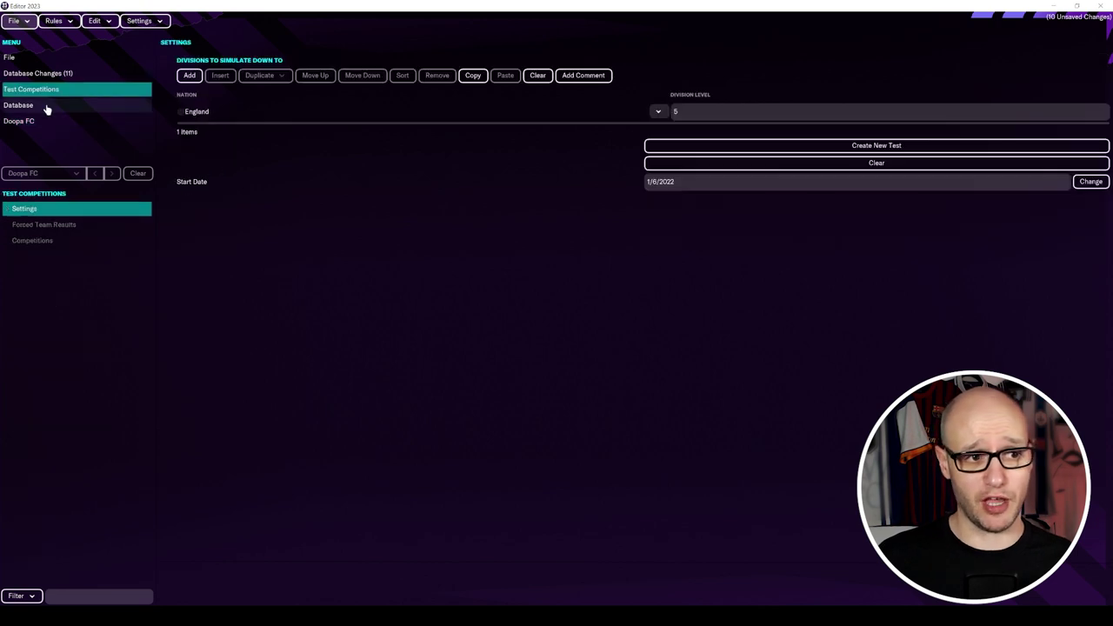
Add a new stadium record to the database and name it Doopa Stadia.
left_click(47, 107)
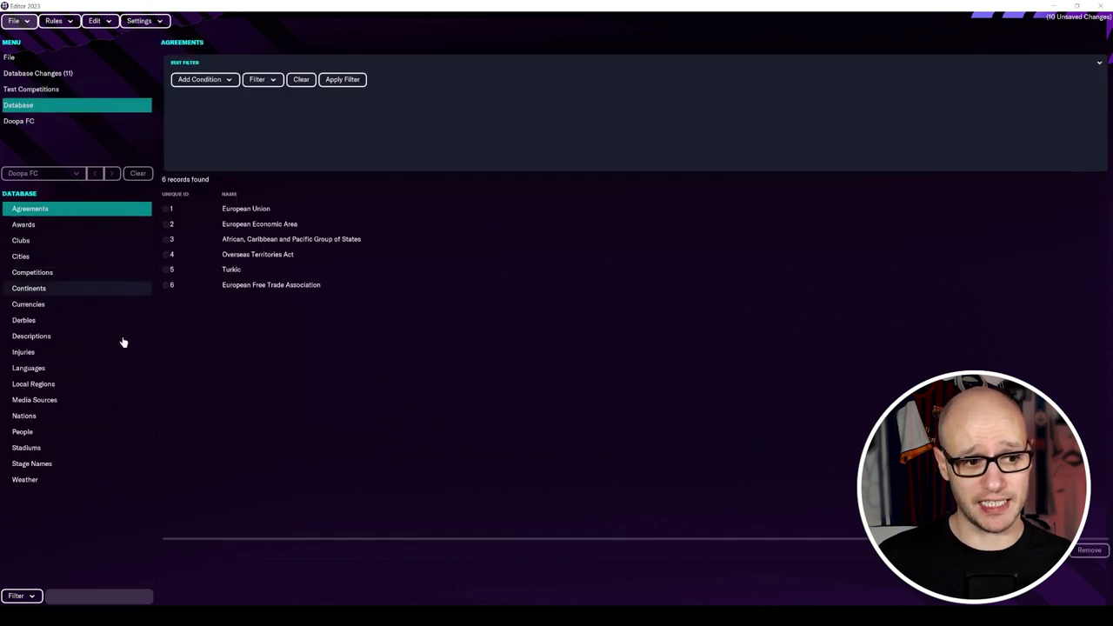
left_click(70, 447)
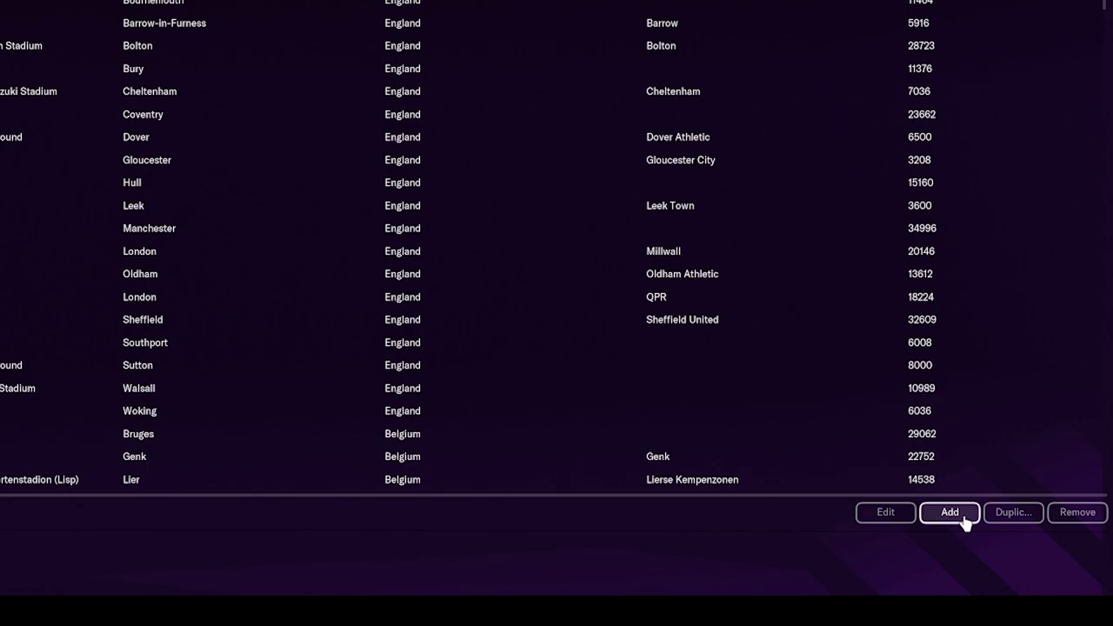
left_click(962, 515)
left_click(663, 96)
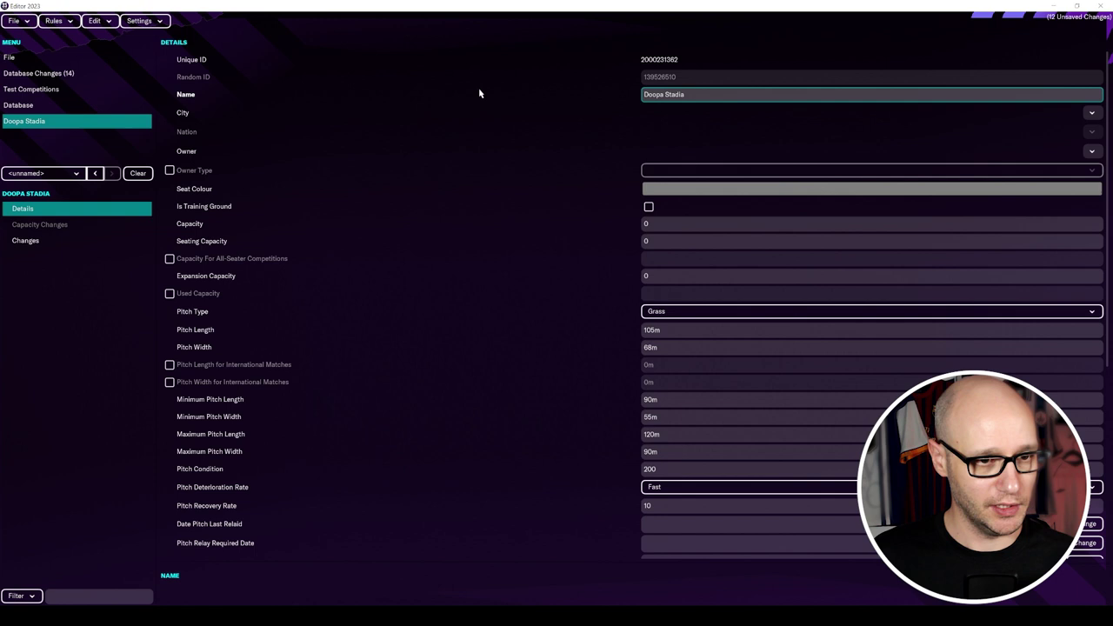
Set the stadium's city to London.
left_click(1091, 112)
left_click(1087, 156)
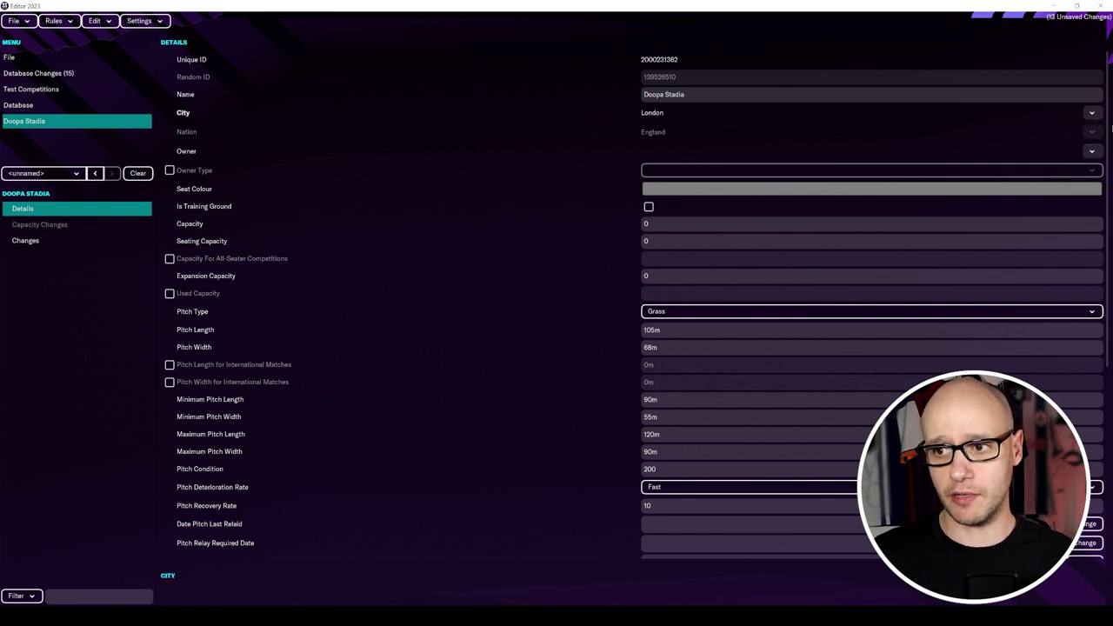
left_click(1095, 113)
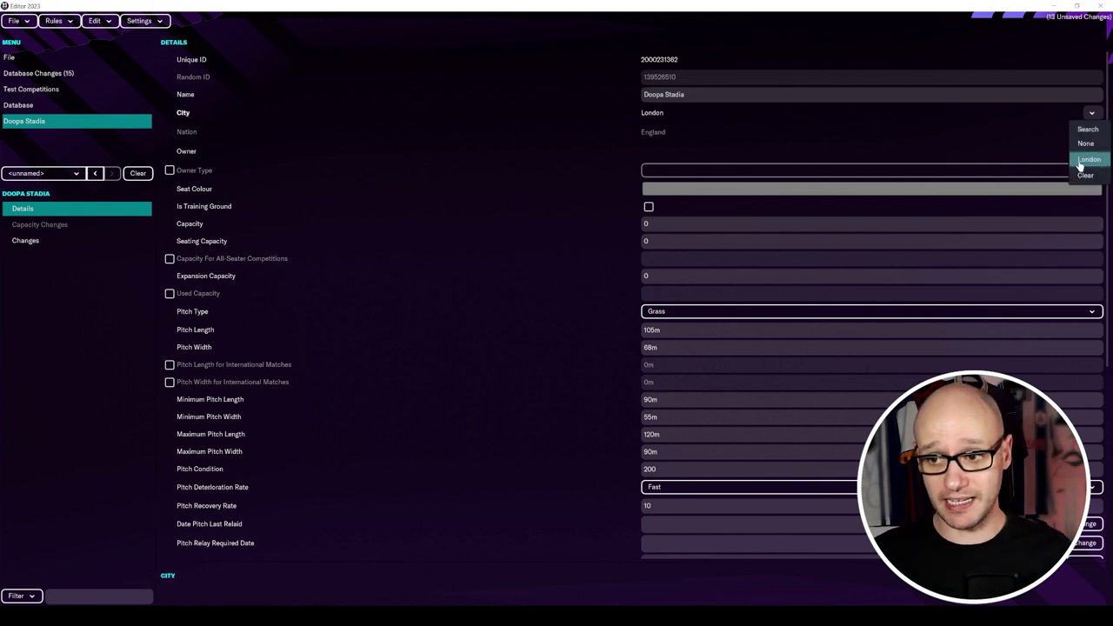
left_click(1099, 167)
Find the club by a name containing Doopa and set Doopa FC as the stadium's owner.
left_click(1092, 153)
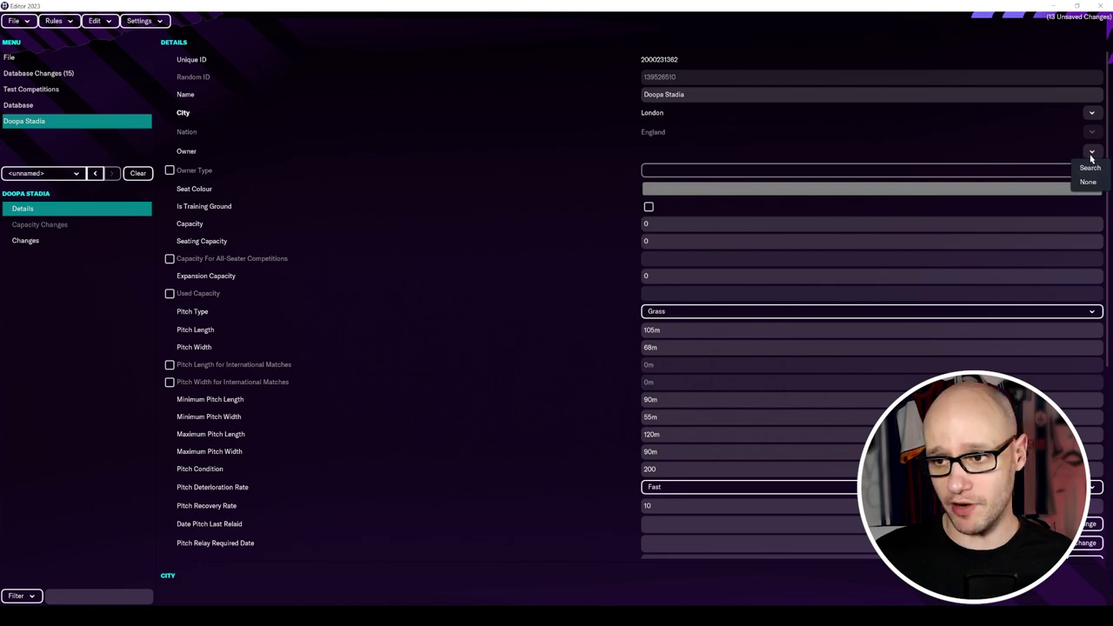
left_click(1090, 169)
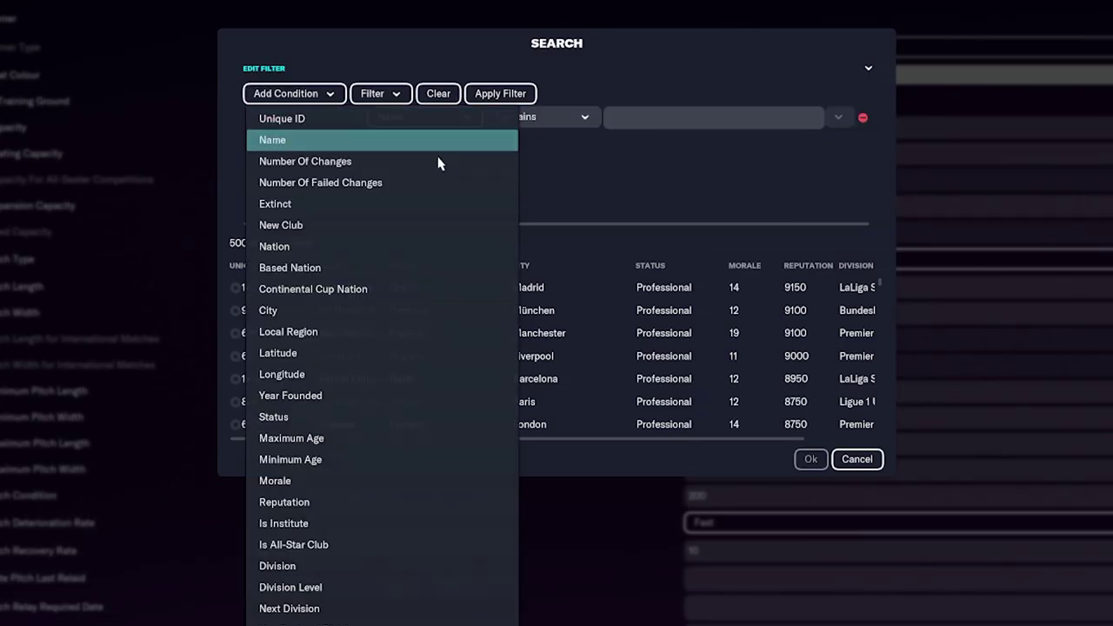
left_click(437, 143)
left_click(686, 117)
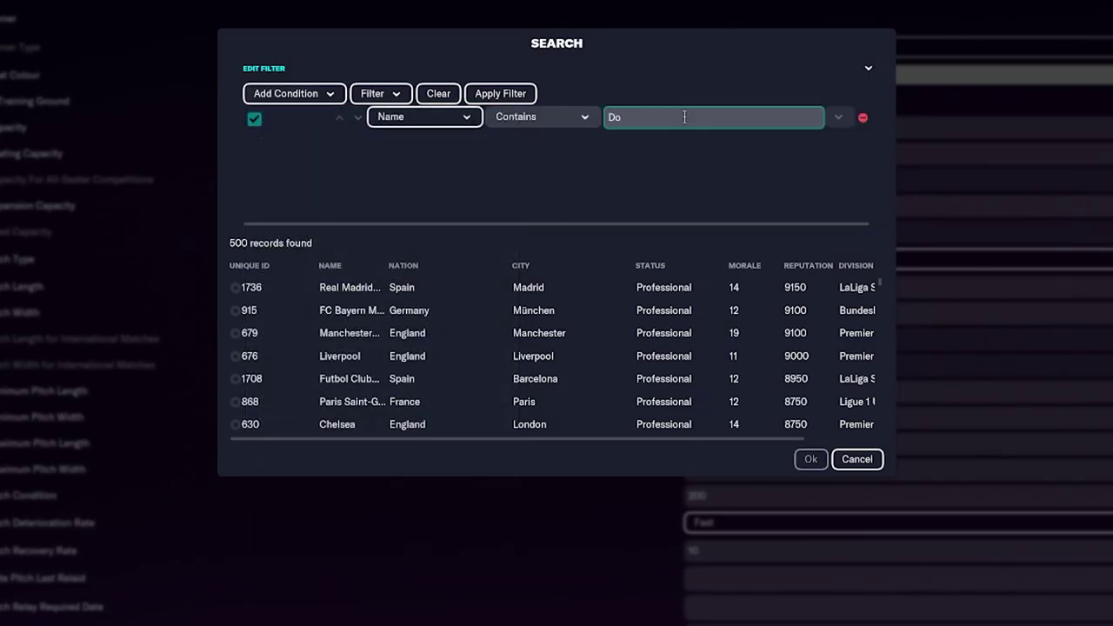
key("Return")
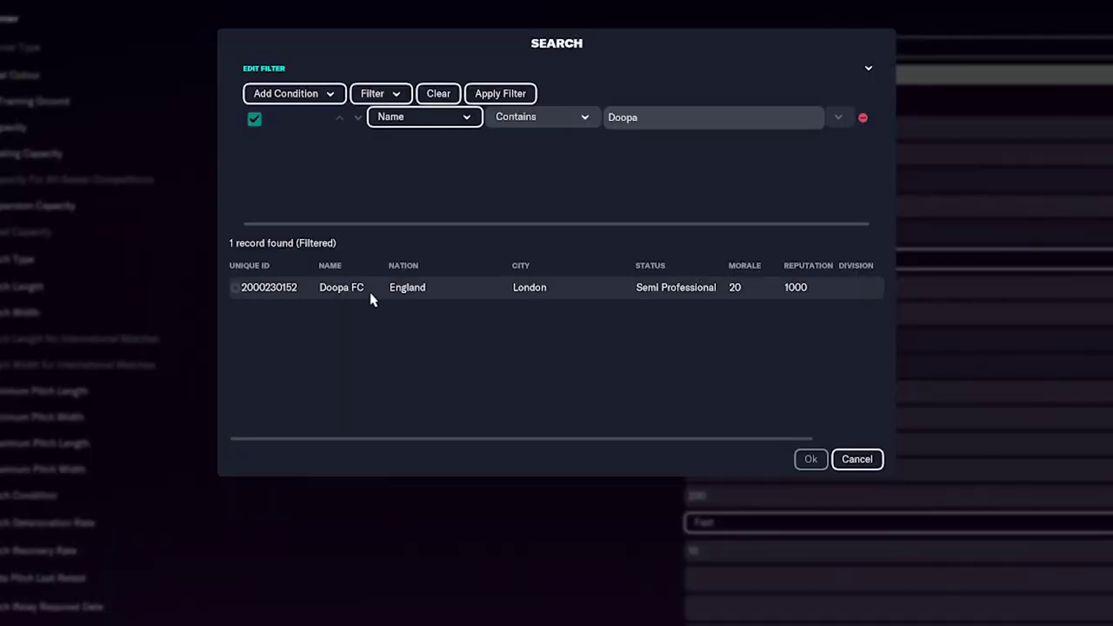
left_click(373, 292)
left_click(808, 459)
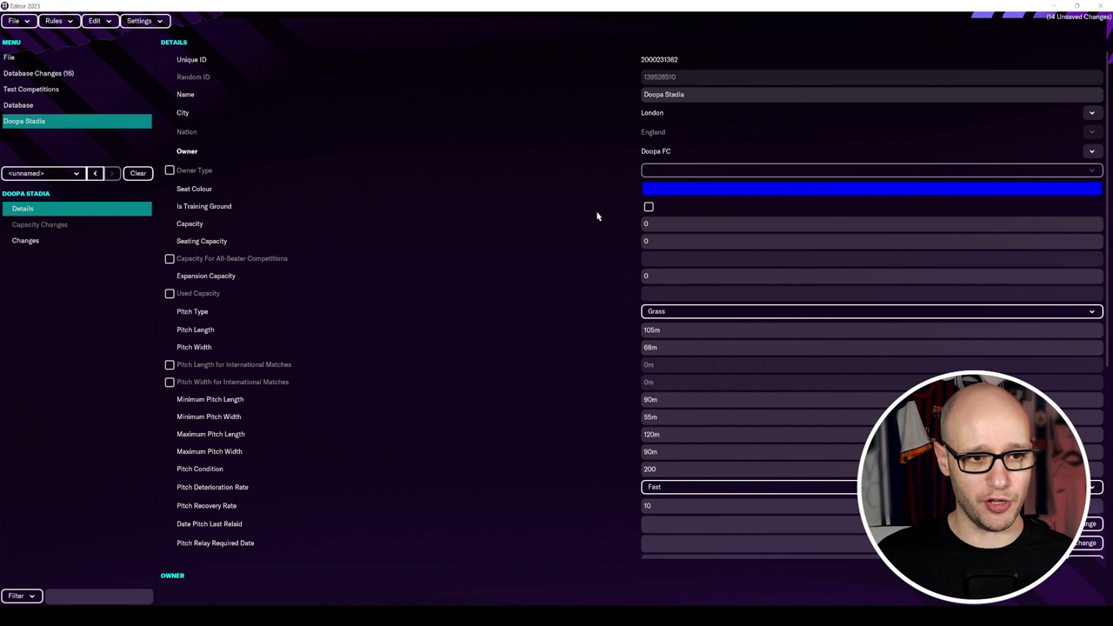
Enable the stadium's owner type and set it to Club.
left_click(169, 171)
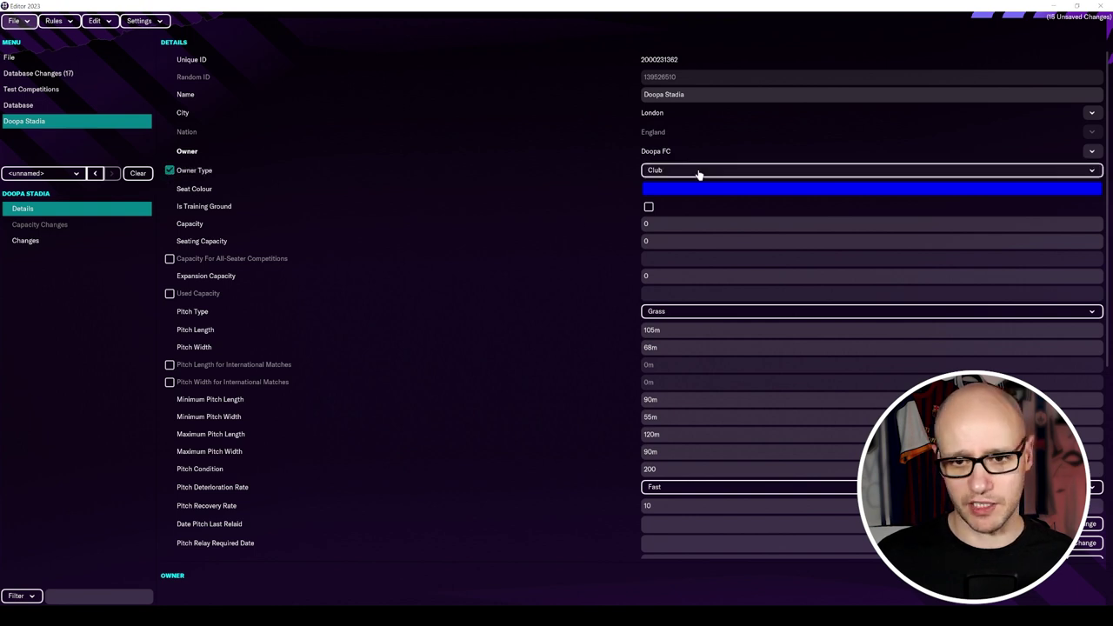
left_click(700, 174)
left_click(714, 175)
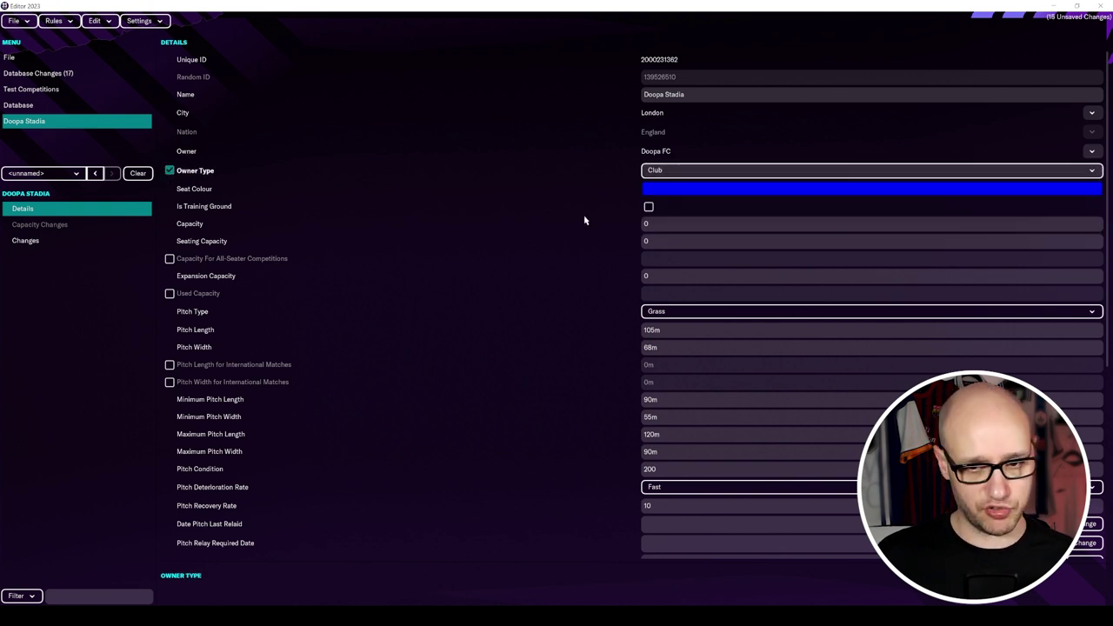
Set both the stadium's capacity and its seating capacity to 10000.
left_click(678, 226)
type("10000")
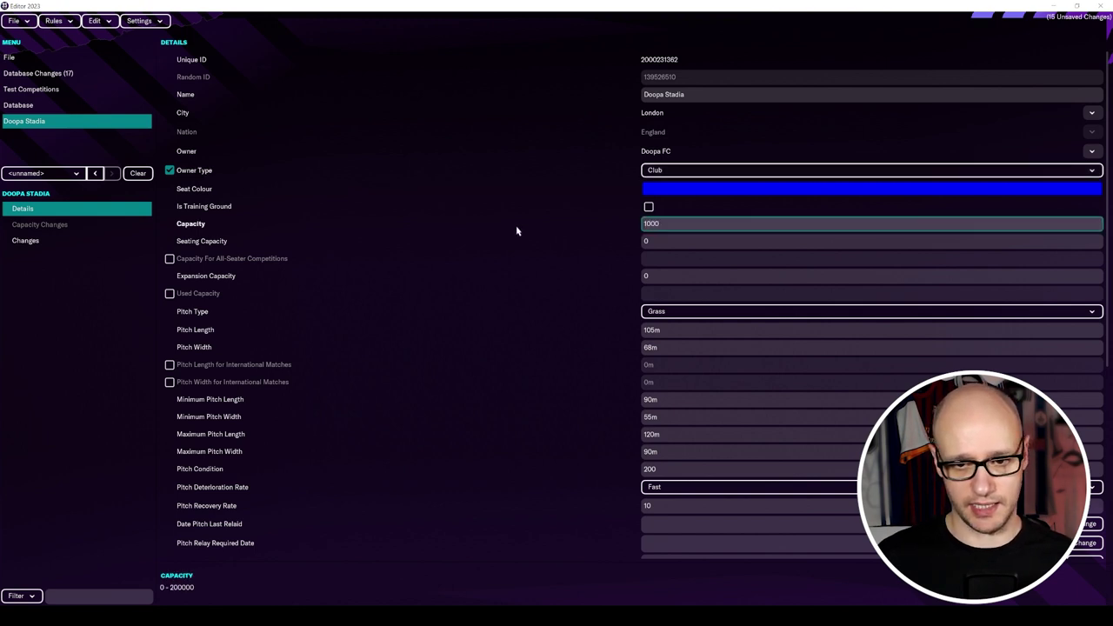
key("Tab")
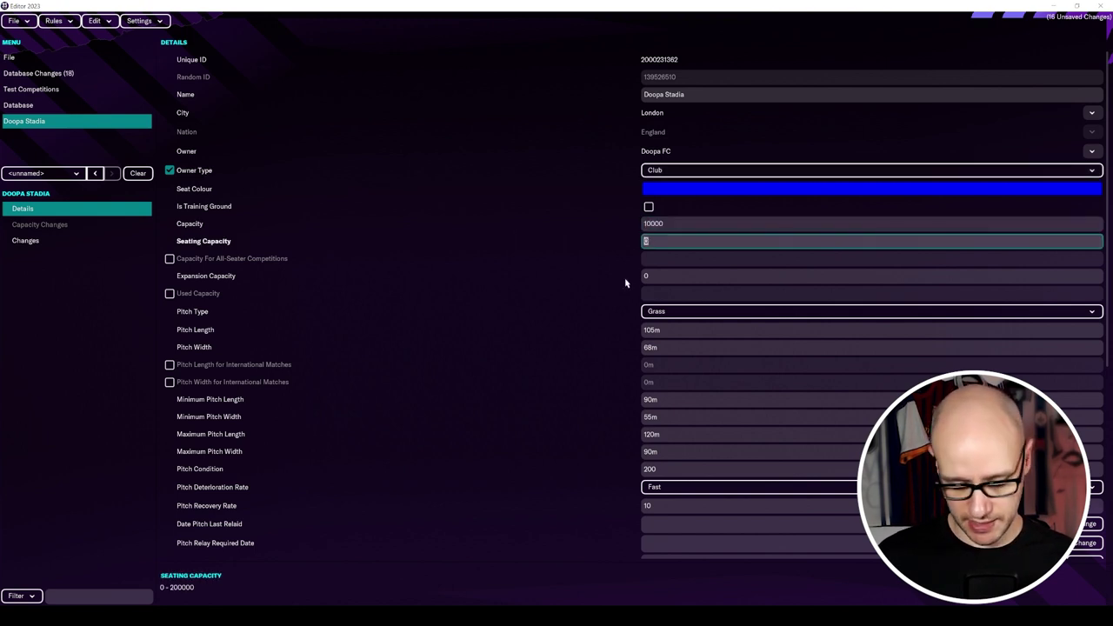
type("10000")
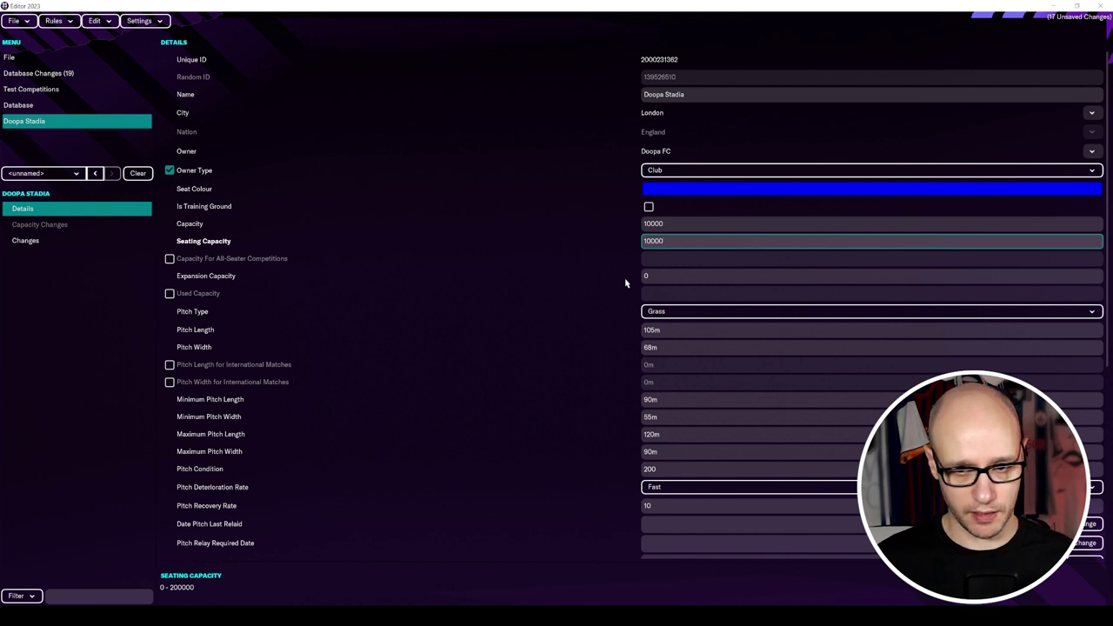
Make the stadium's pitch Synthetic (New Type - Soft) with a Slow deterioration rate and a recovery rate of 20.
left_click(651, 313)
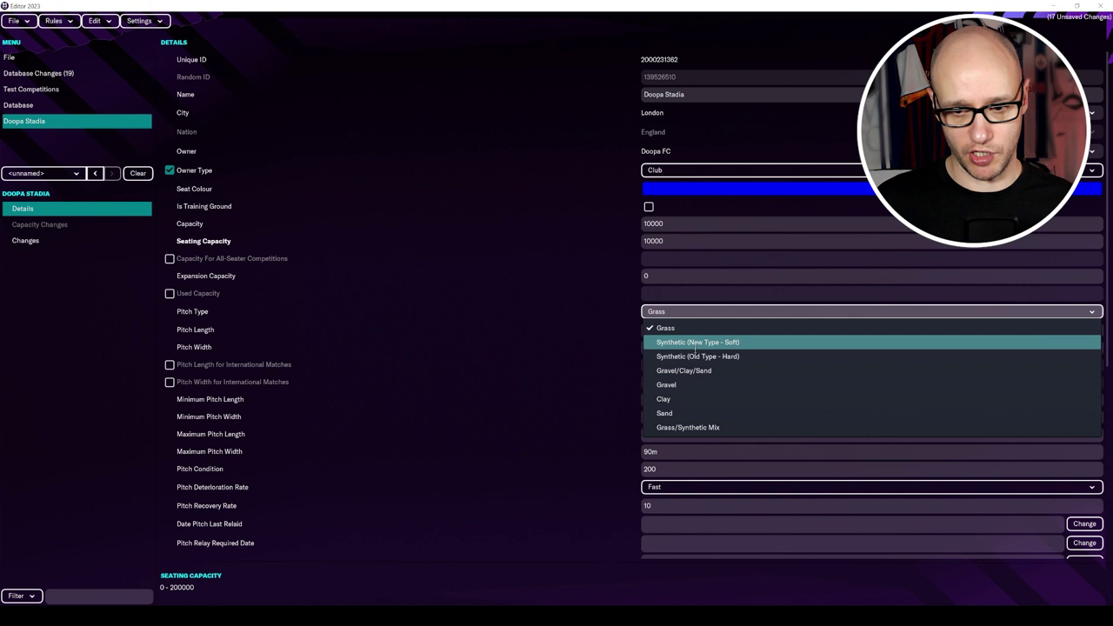
left_click(665, 342)
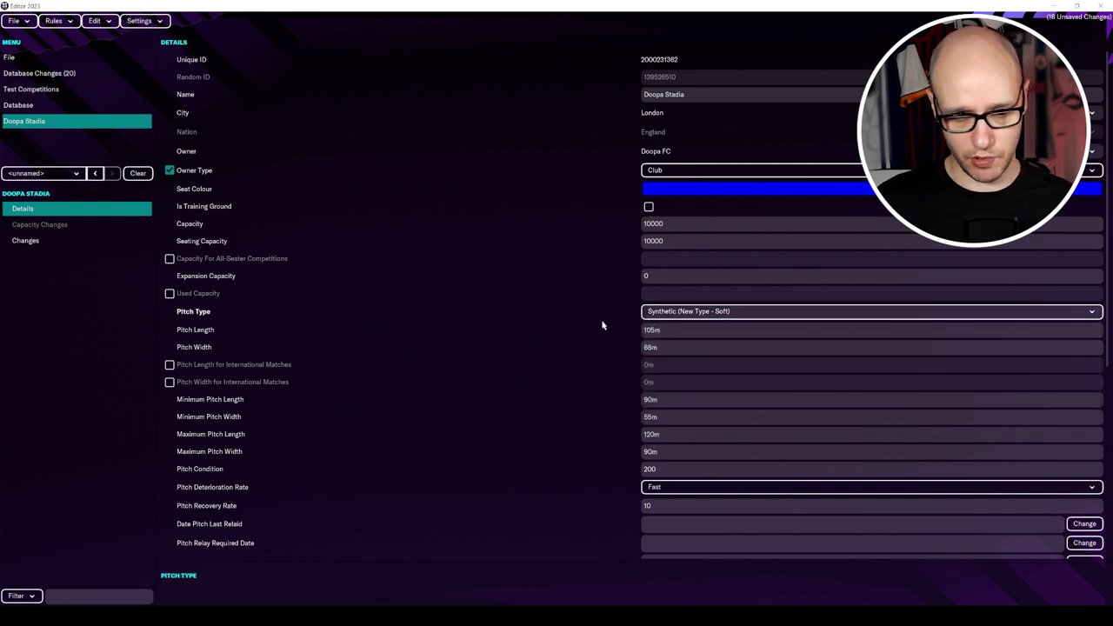
scroll(604, 325, "down", 2)
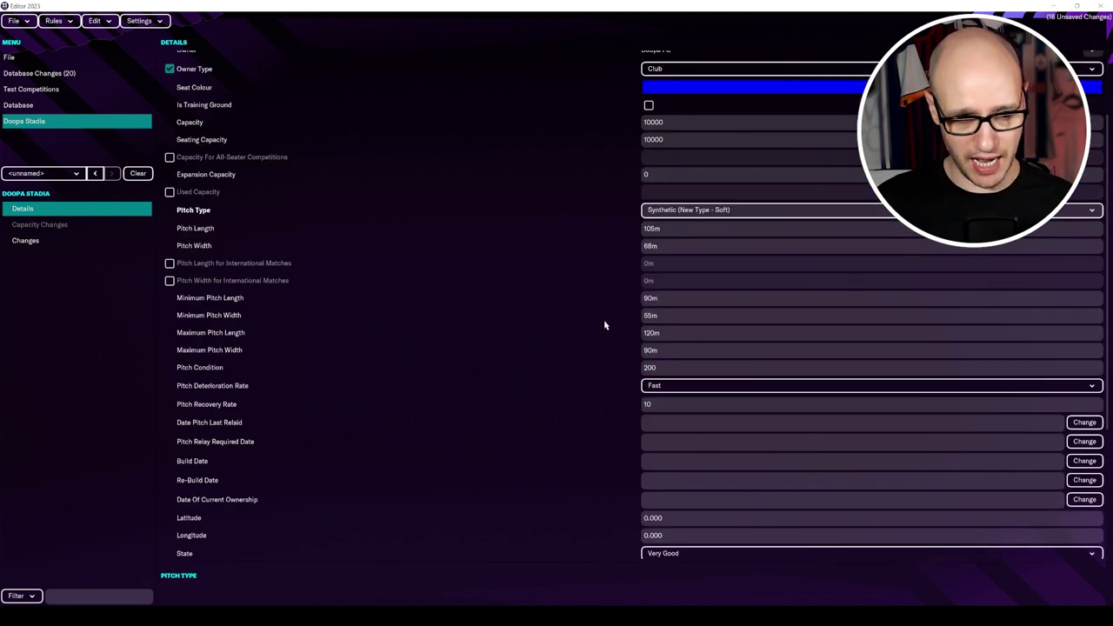
scroll(605, 326, "down", 4)
left_click(678, 185)
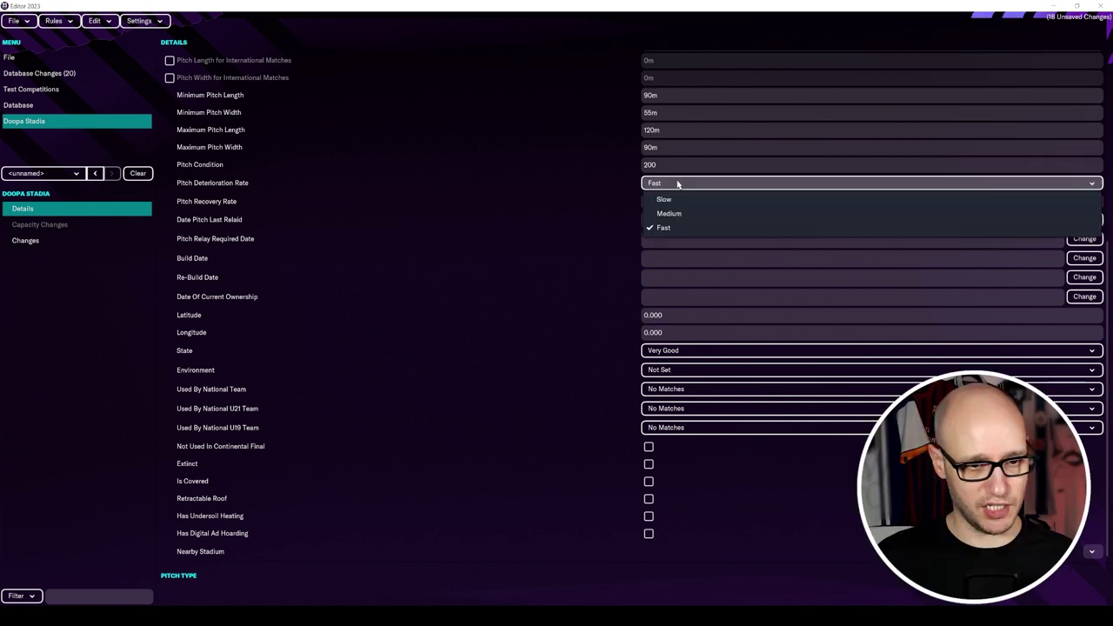
left_click(672, 201)
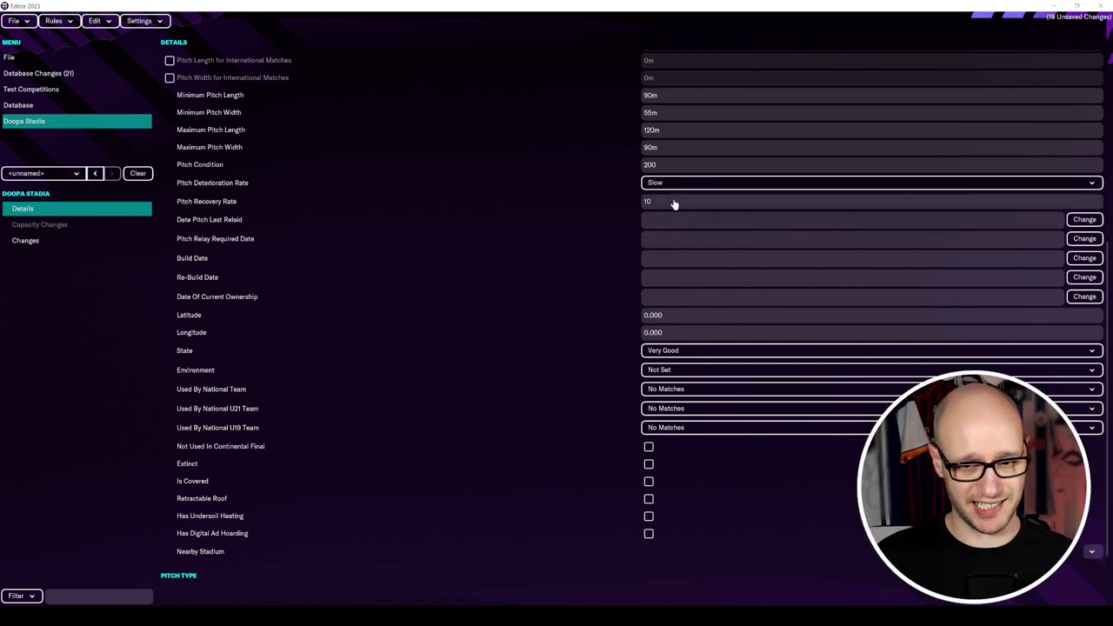
left_click(674, 202)
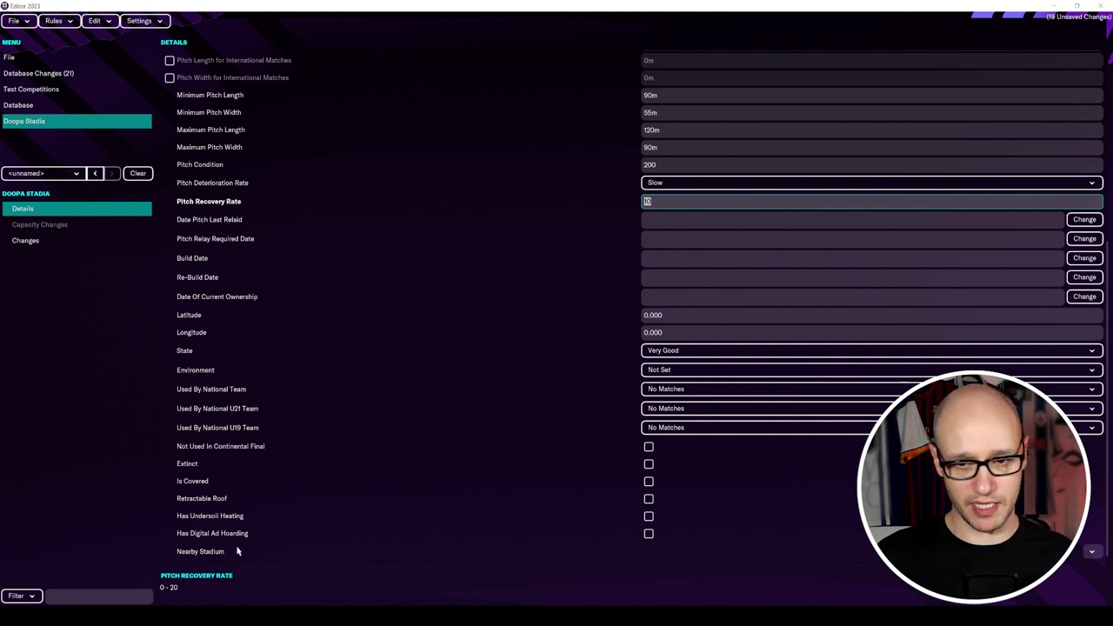
type("20")
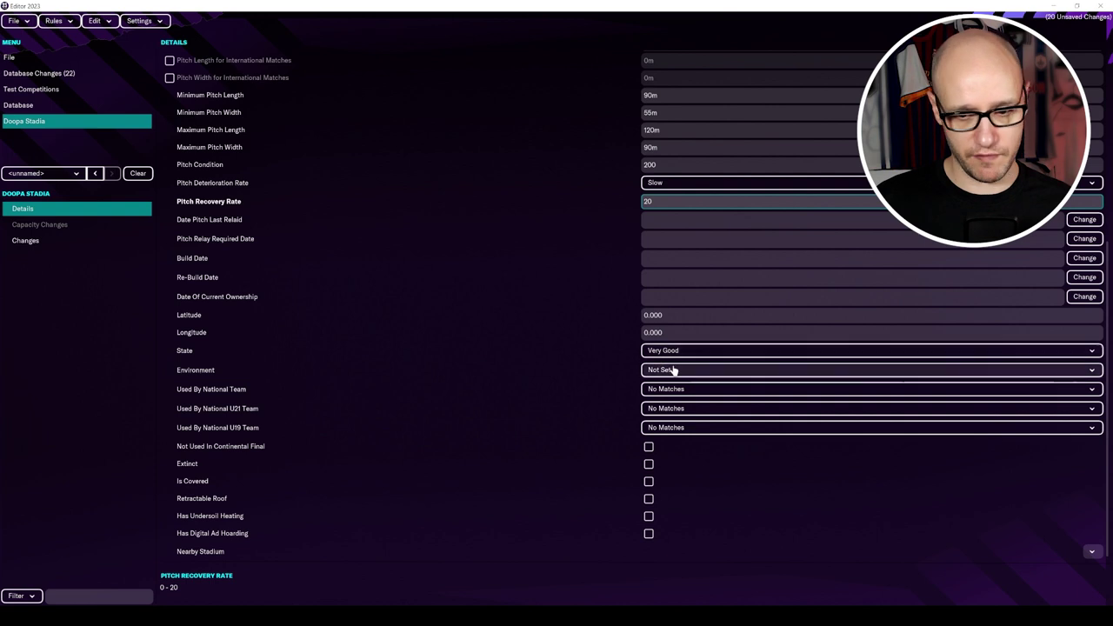
Set the stadium's environment to State Of The Art and give it digital ad hoarding.
left_click(659, 369)
left_click(681, 443)
left_click(649, 533)
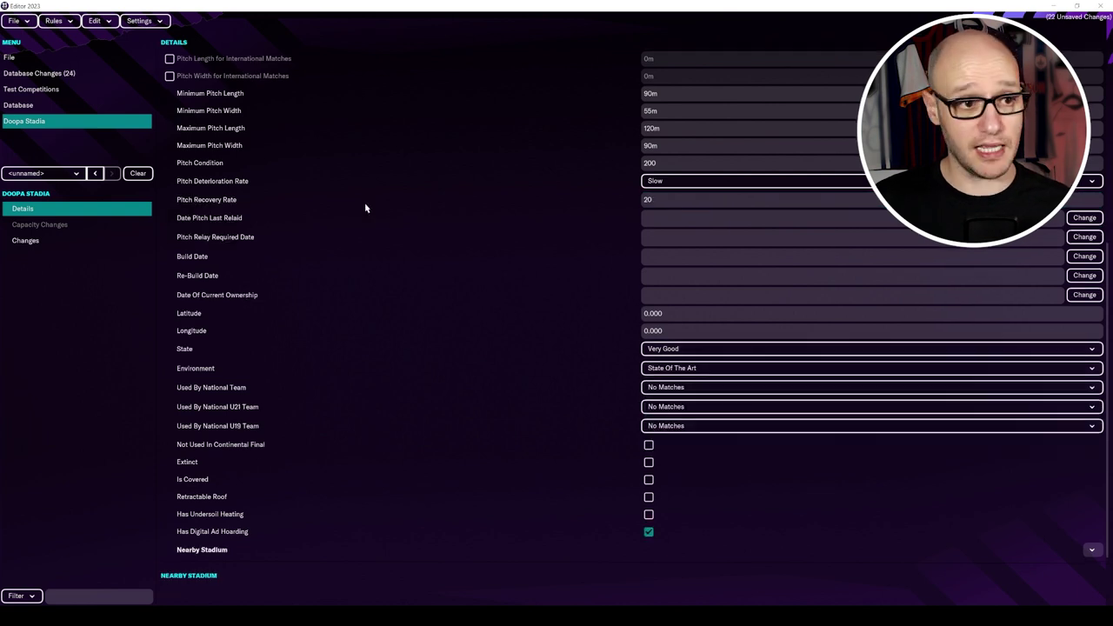
Return to the Doopa FC record and assign Doopa Stadia as the club's stadium.
left_click(35, 105)
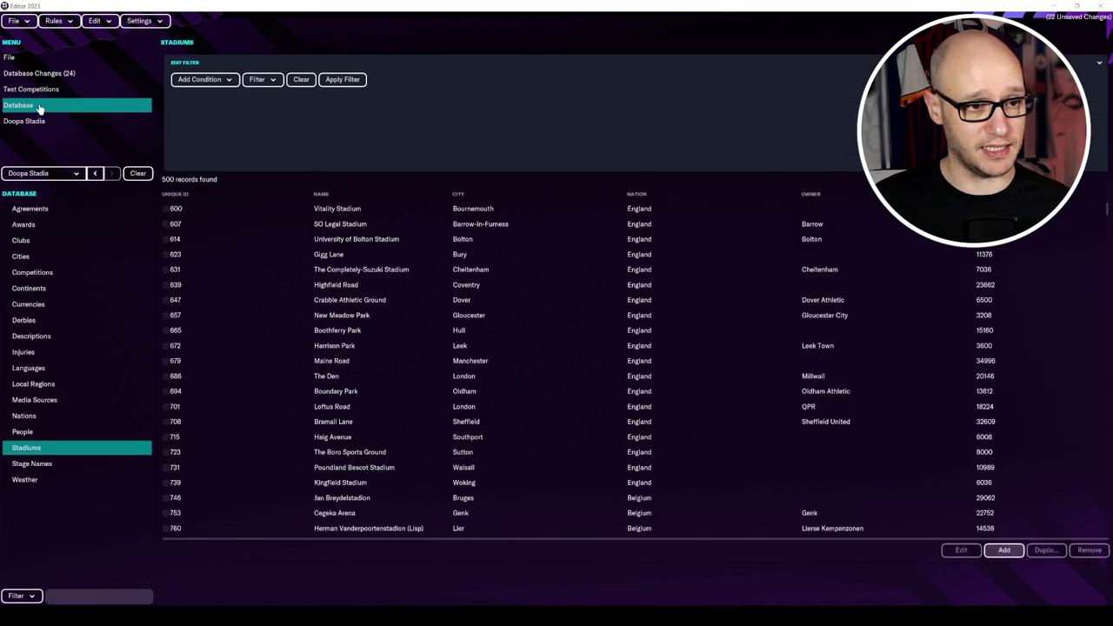
left_click(76, 173)
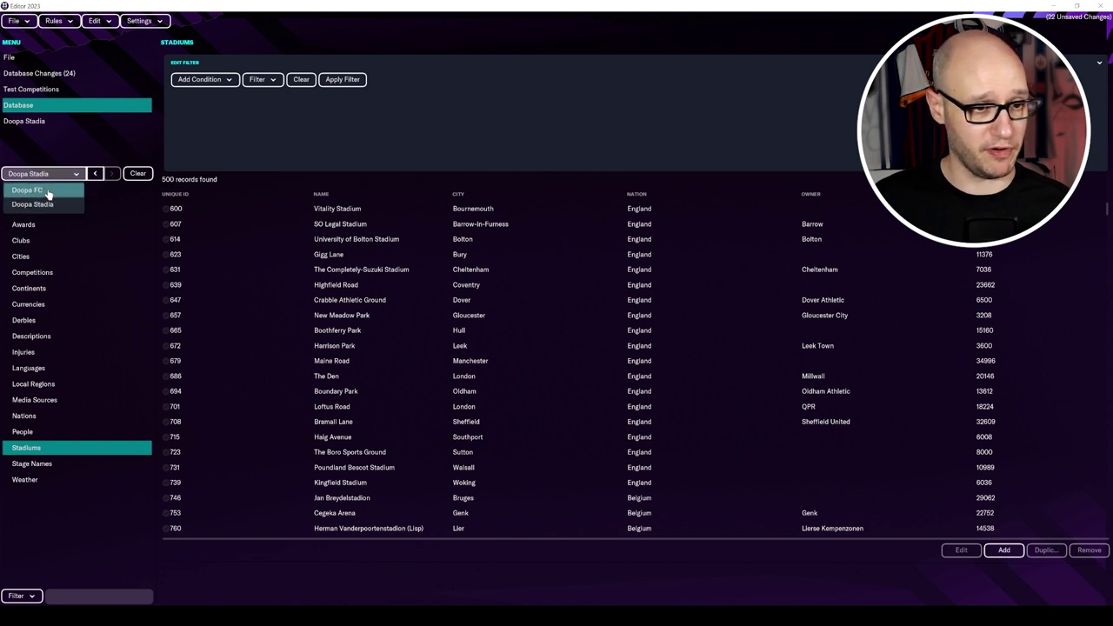
left_click(30, 189)
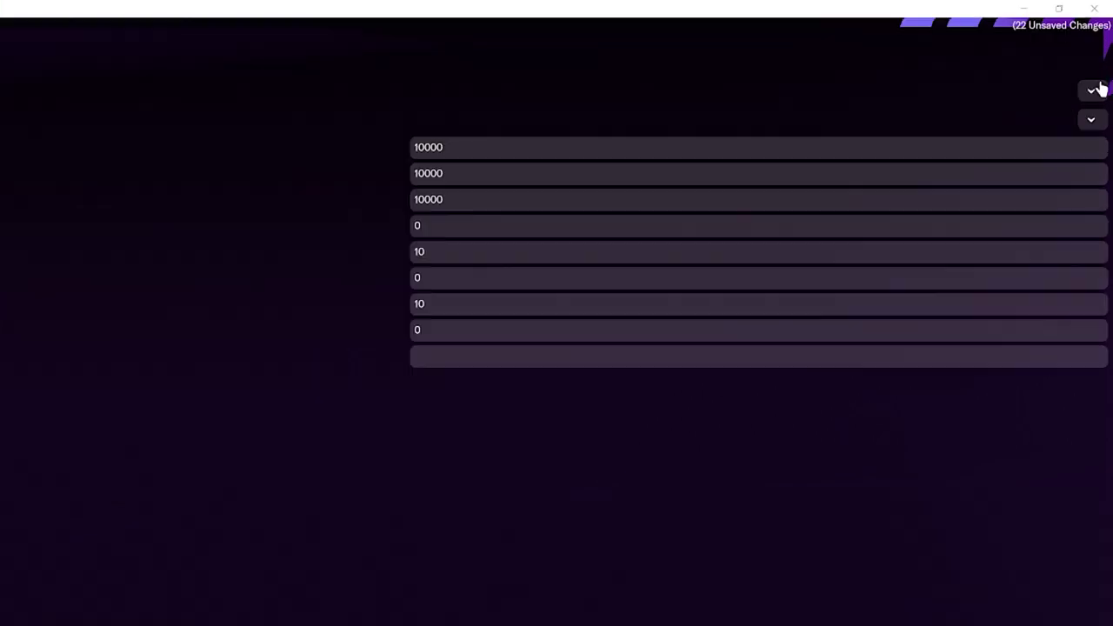
left_click(1098, 61)
left_click(1080, 117)
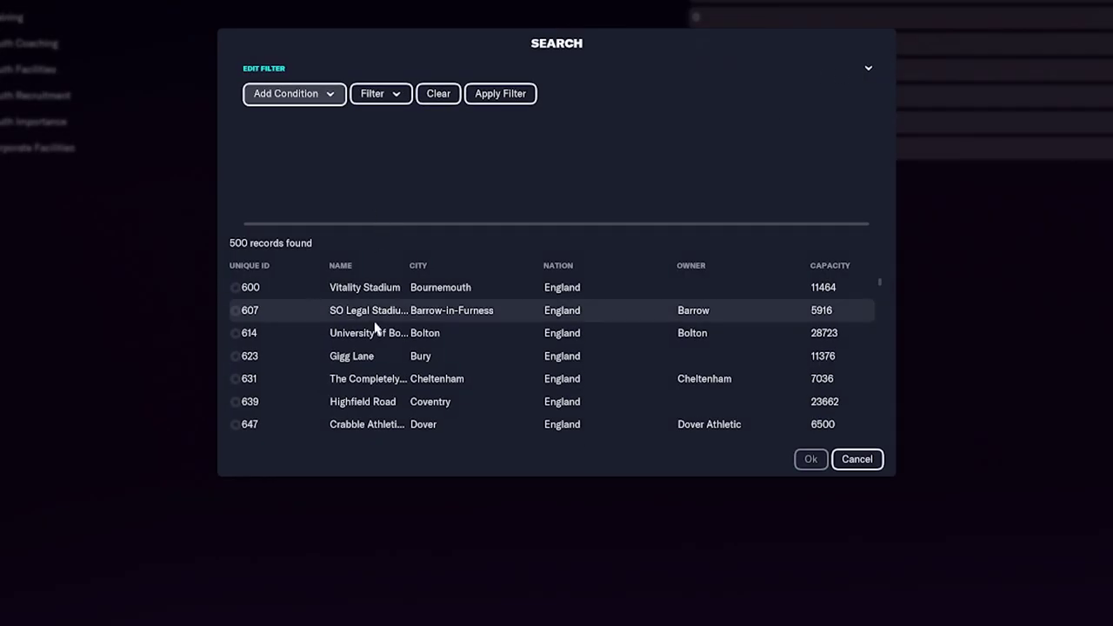
left_click(338, 95)
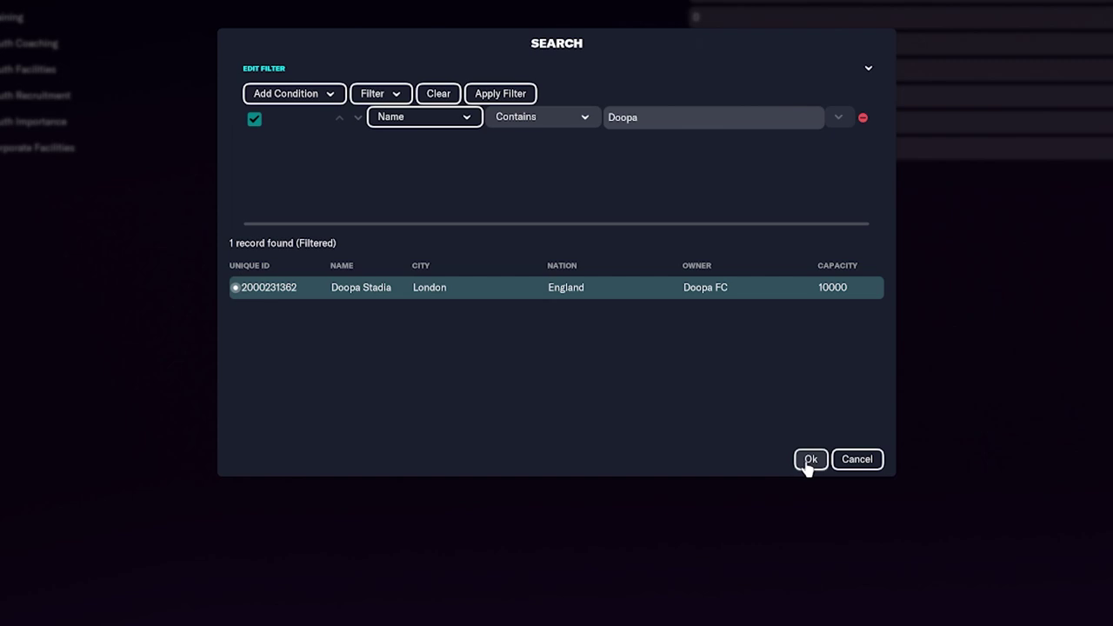
left_click(809, 460)
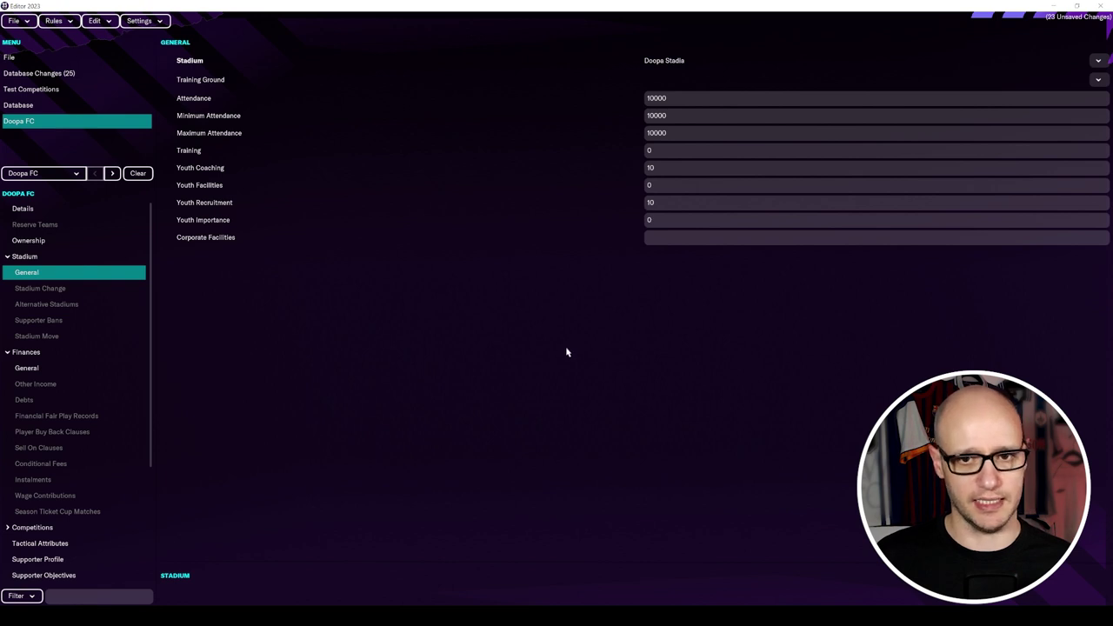
Set the club's balance to £1,000,000 in its general finances.
left_click(6, 258)
left_click(31, 242)
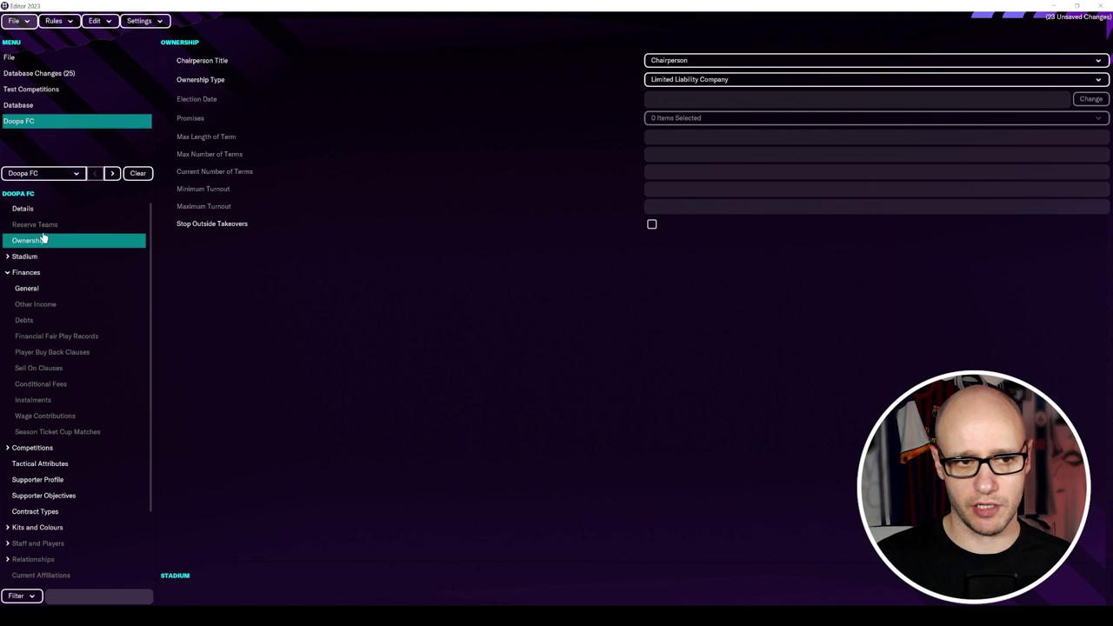
left_click(36, 272)
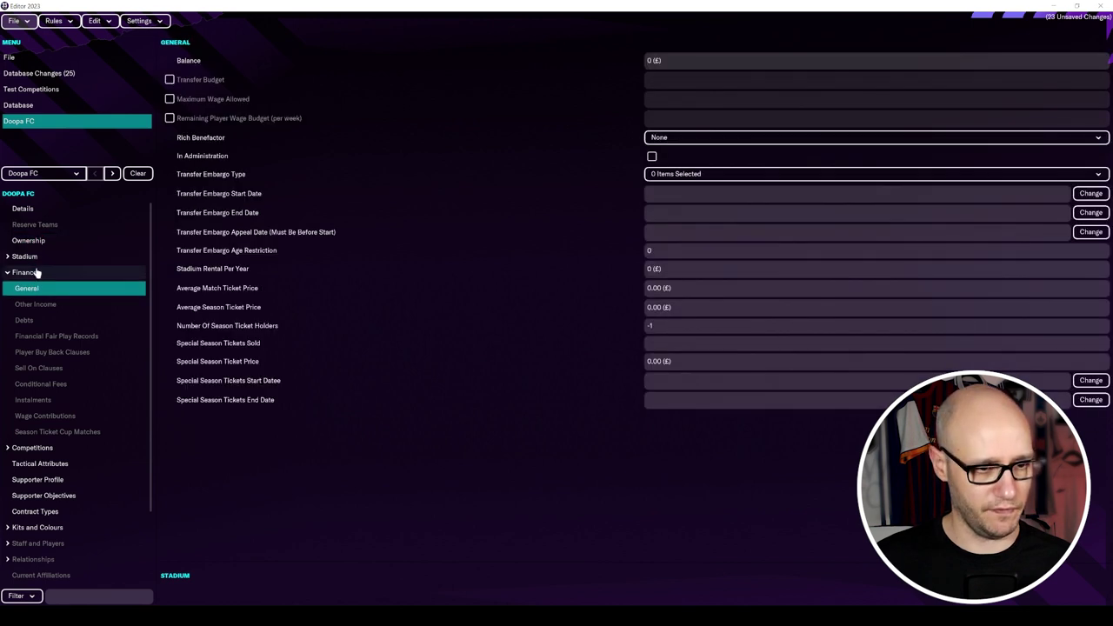
left_click(661, 66)
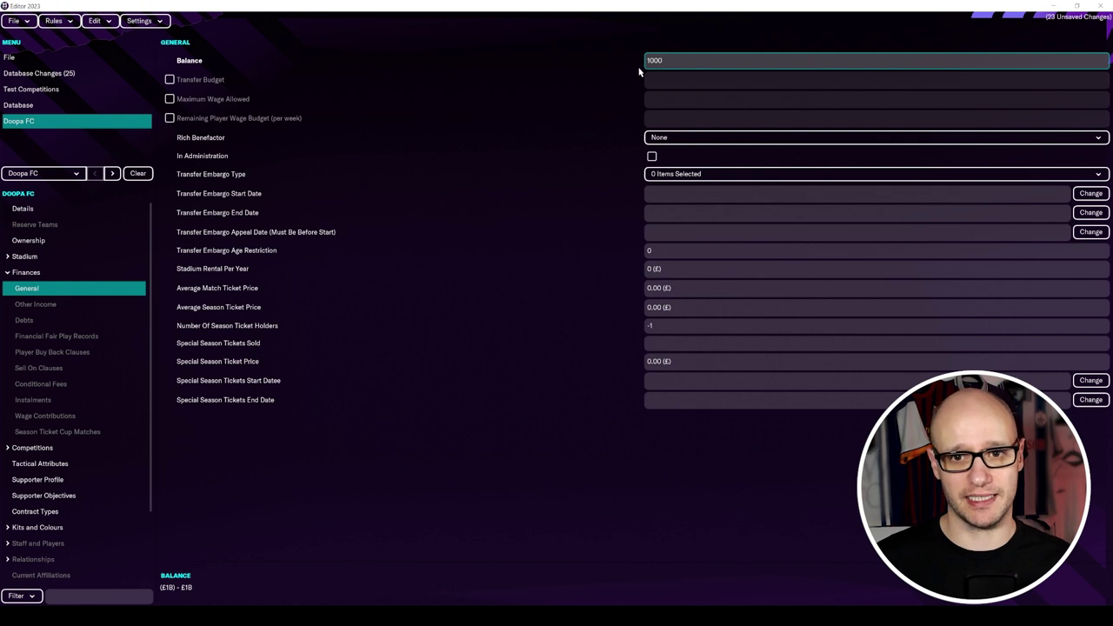
key("Return")
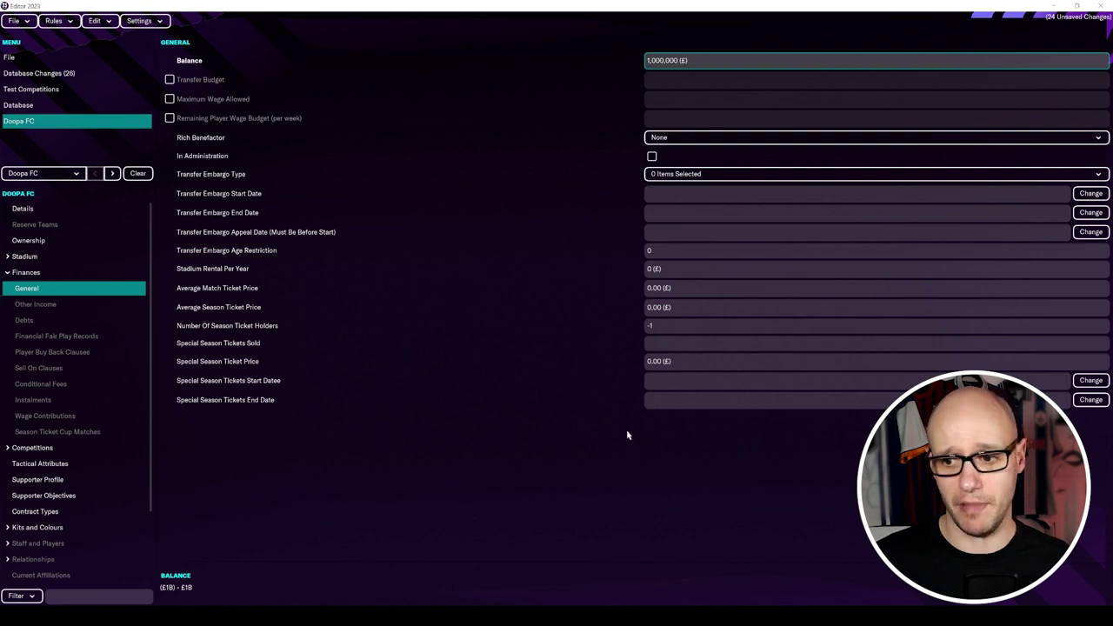
Add a Kit Sponsor entry with a total value of £500,000 to the club's other income.
left_click(83, 305)
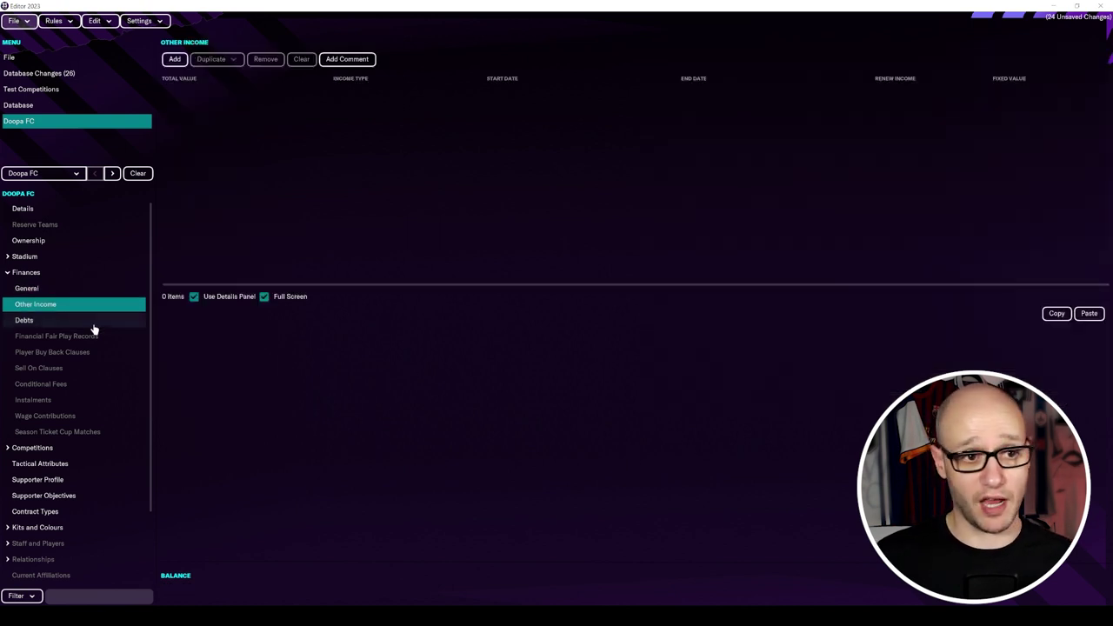
left_click(174, 59)
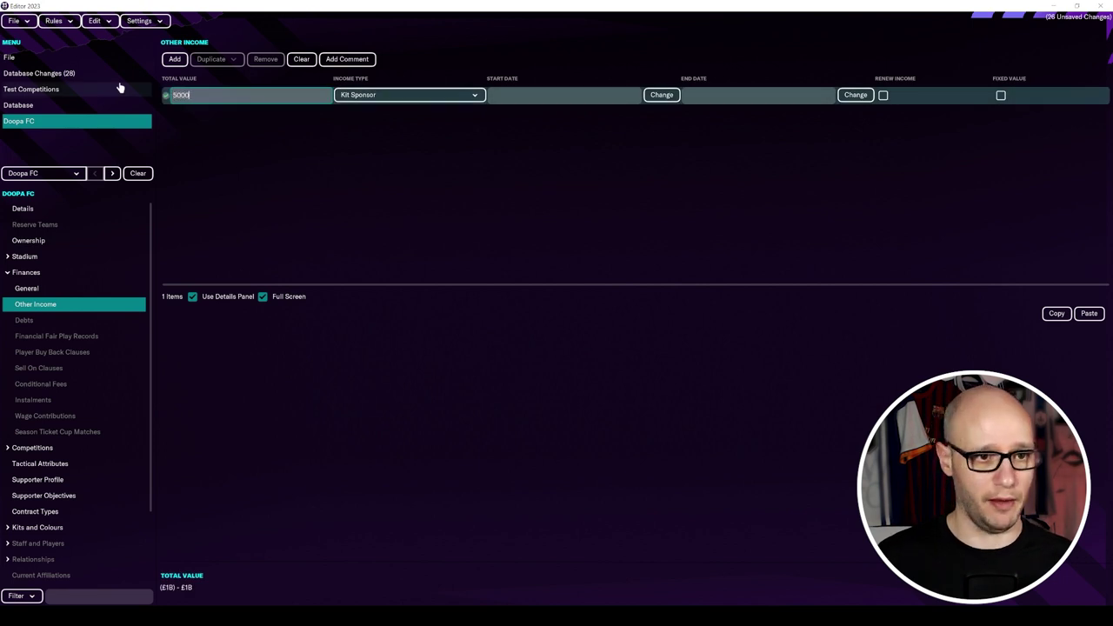
key("Return")
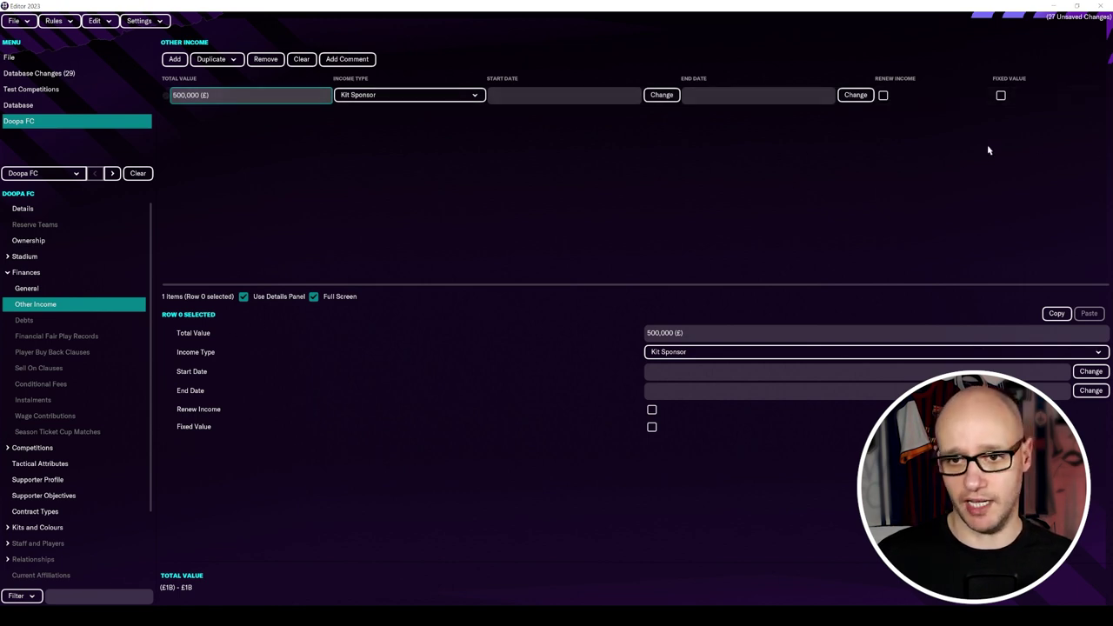
Look through the club's remaining finance sections, from Financial Fair Play records through clauses, fees, instalments and wage contributions to season ticket cup matches.
left_click(57, 338)
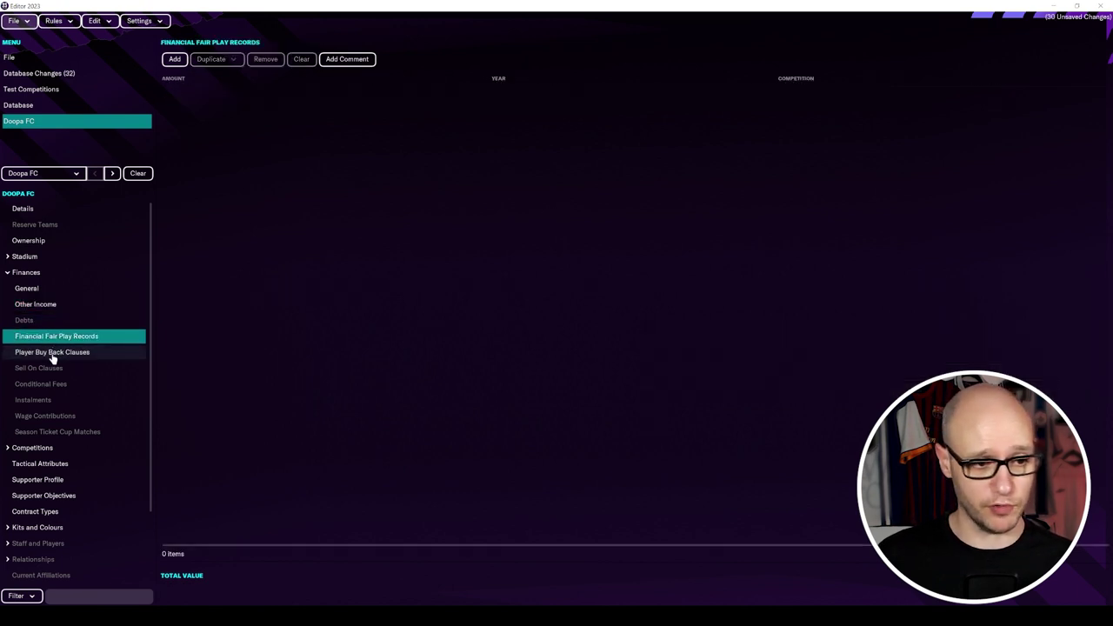
left_click(52, 355)
left_click(60, 341)
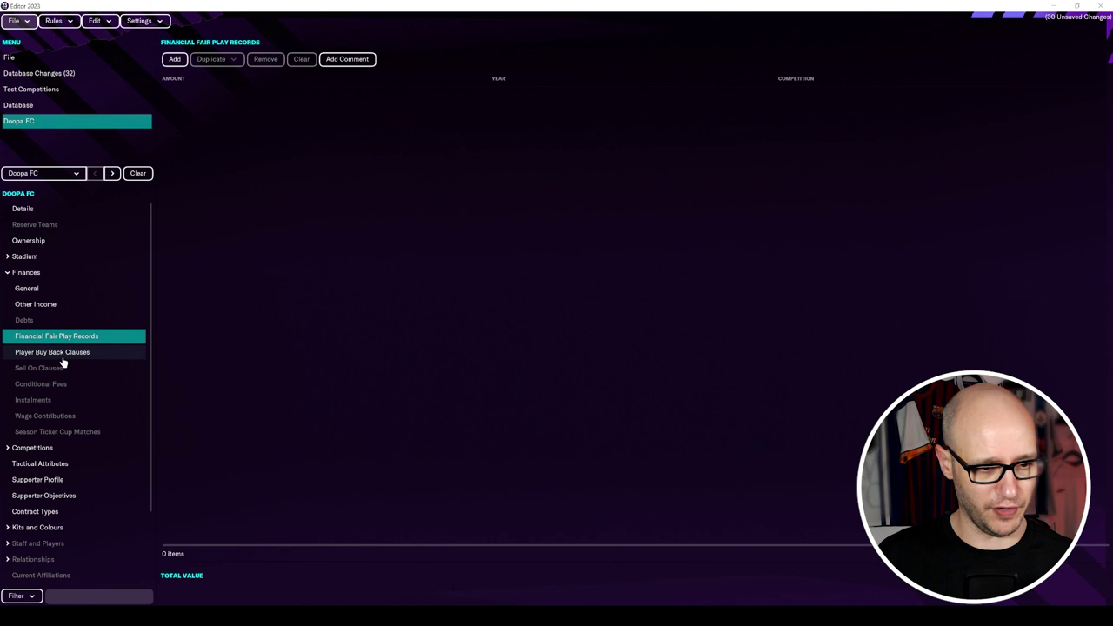
left_click(63, 355)
left_click(68, 368)
left_click(72, 384)
left_click(77, 401)
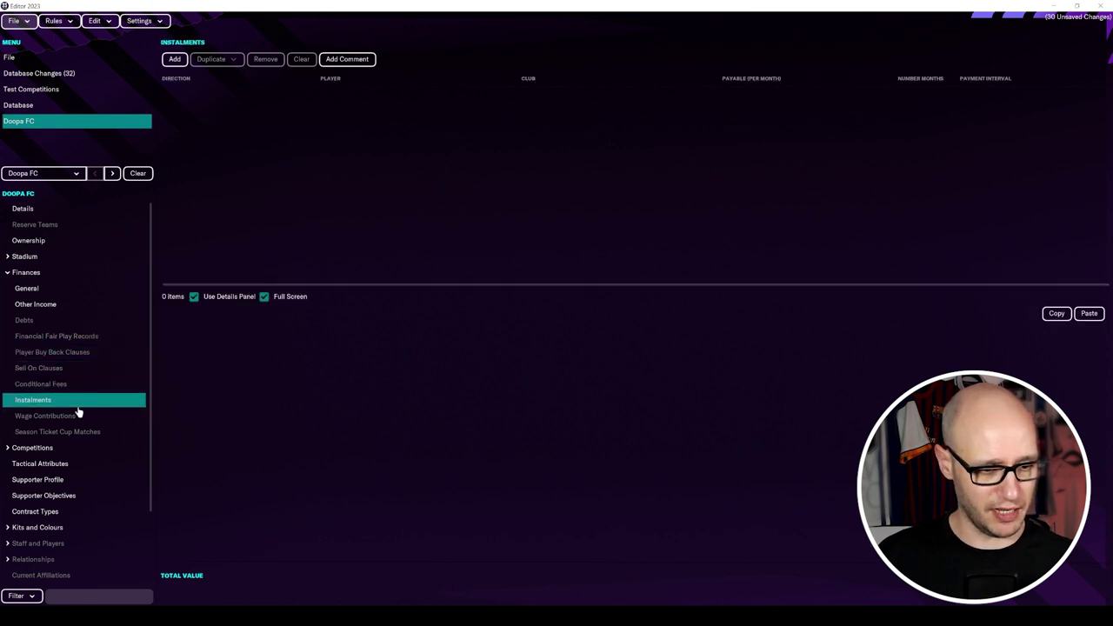
left_click(80, 416)
left_click(89, 433)
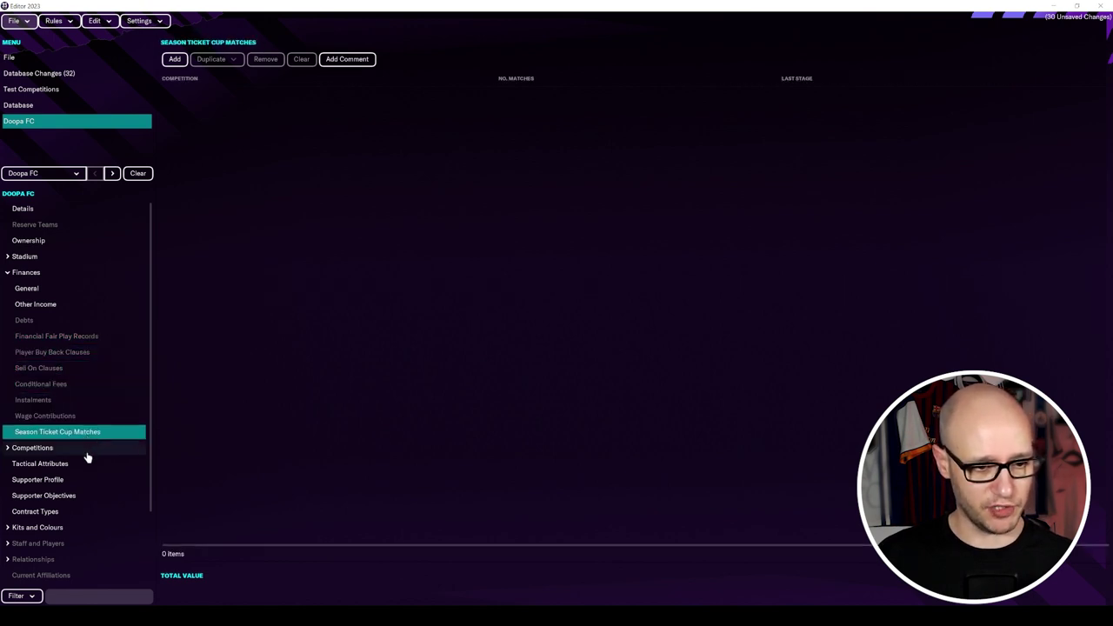
Set the club's preferred and attacking formations to 4-3-3 DM Wide, and its second preferred and defensive formations to 5-3-2 DM WB.
left_click(8, 273)
left_click(34, 289)
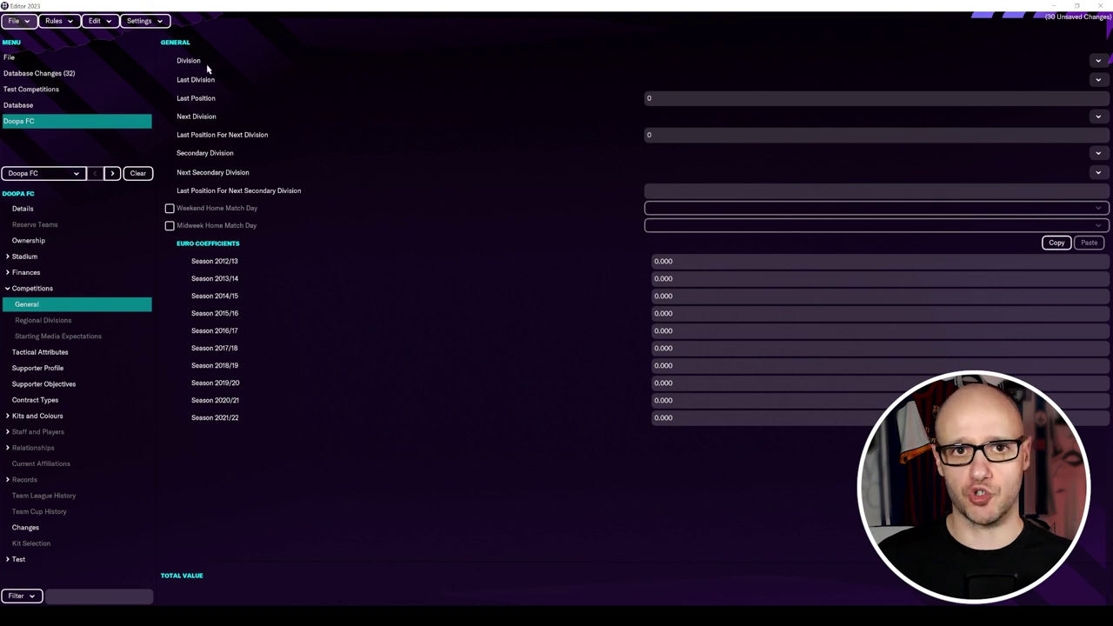
left_click(78, 353)
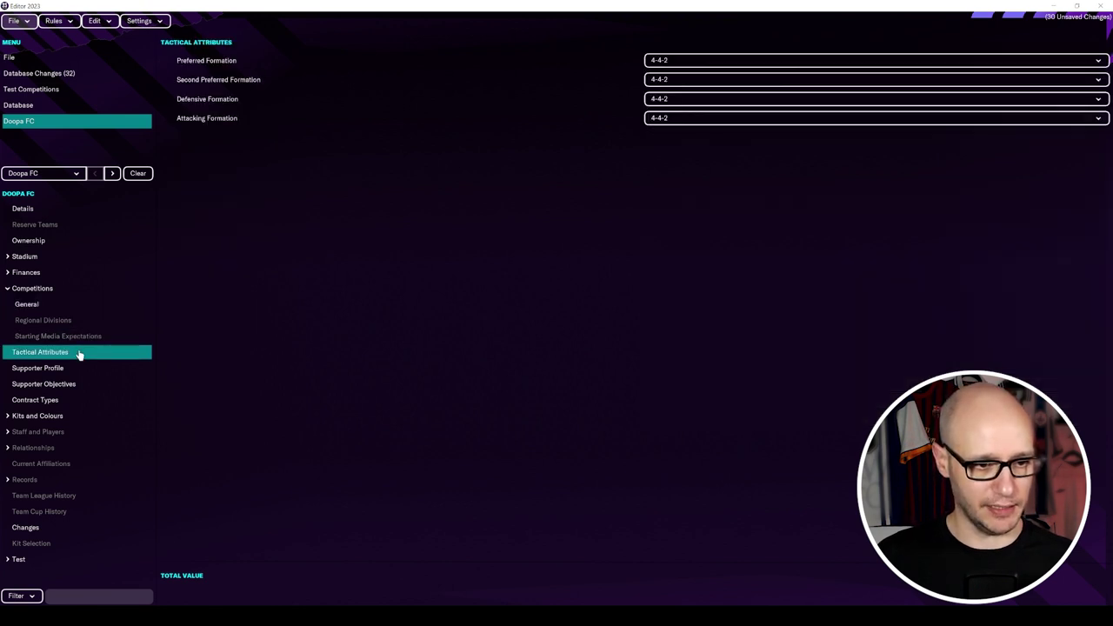
left_click(695, 61)
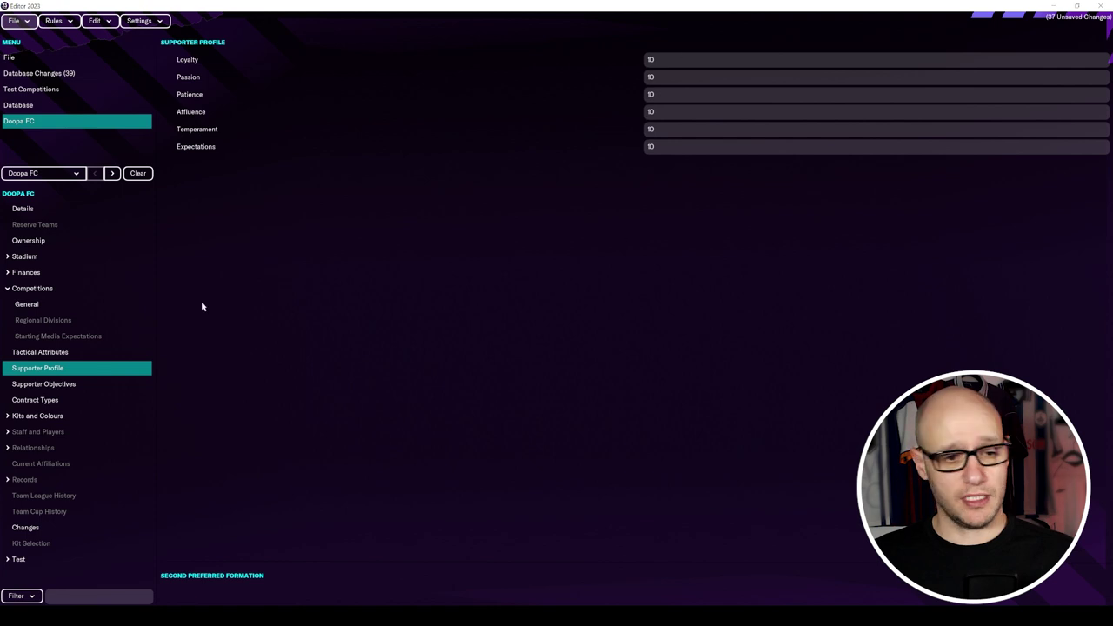
Look through the club's supporter objectives, contract types, and home and away kit settings.
left_click(53, 390)
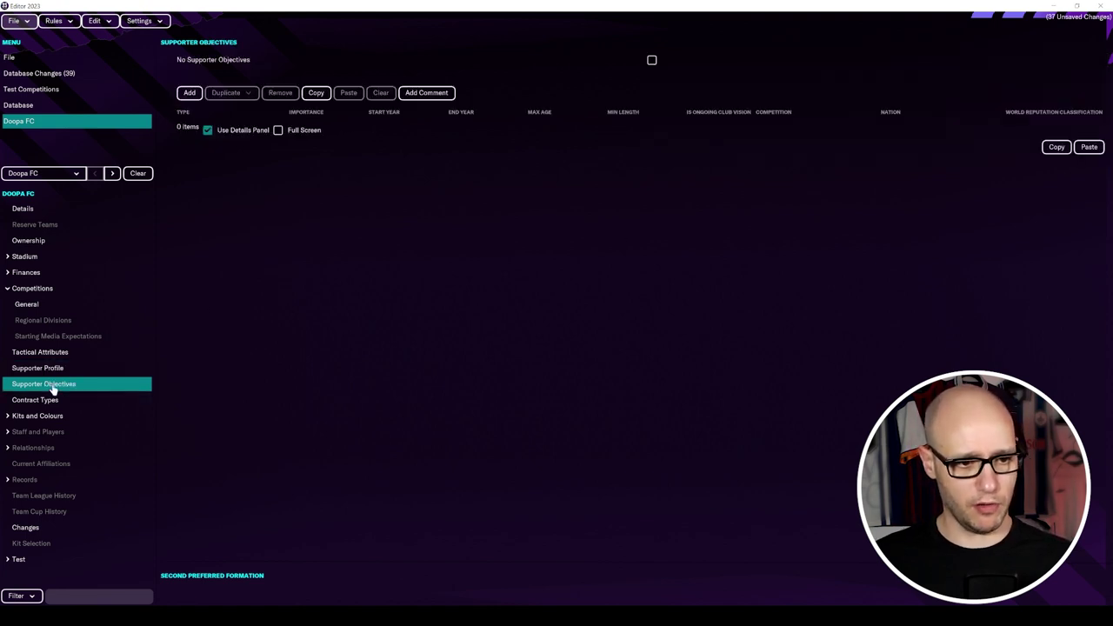
left_click(61, 402)
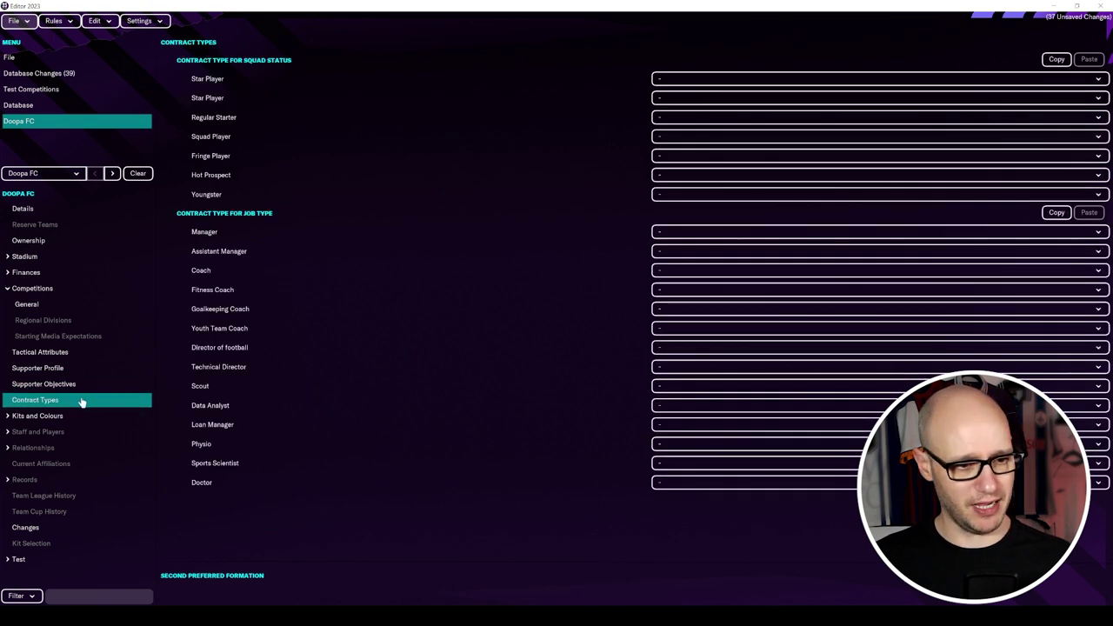
left_click(7, 416)
left_click(52, 435)
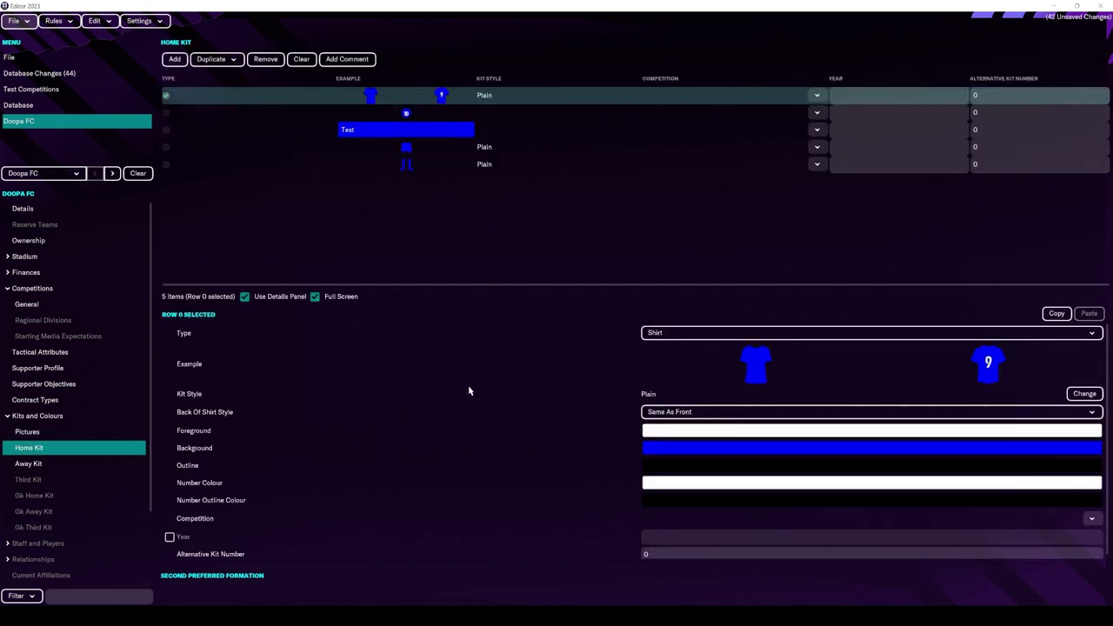
left_click(76, 464)
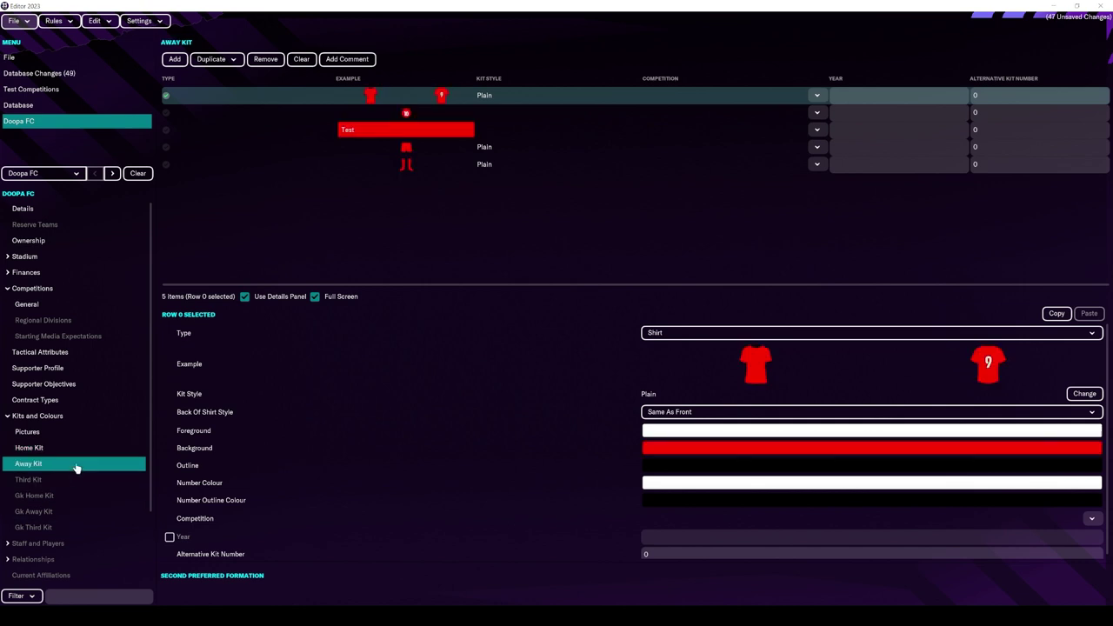
left_click(79, 453)
scroll(83, 463, "down", 2)
scroll(84, 468, "down", 1)
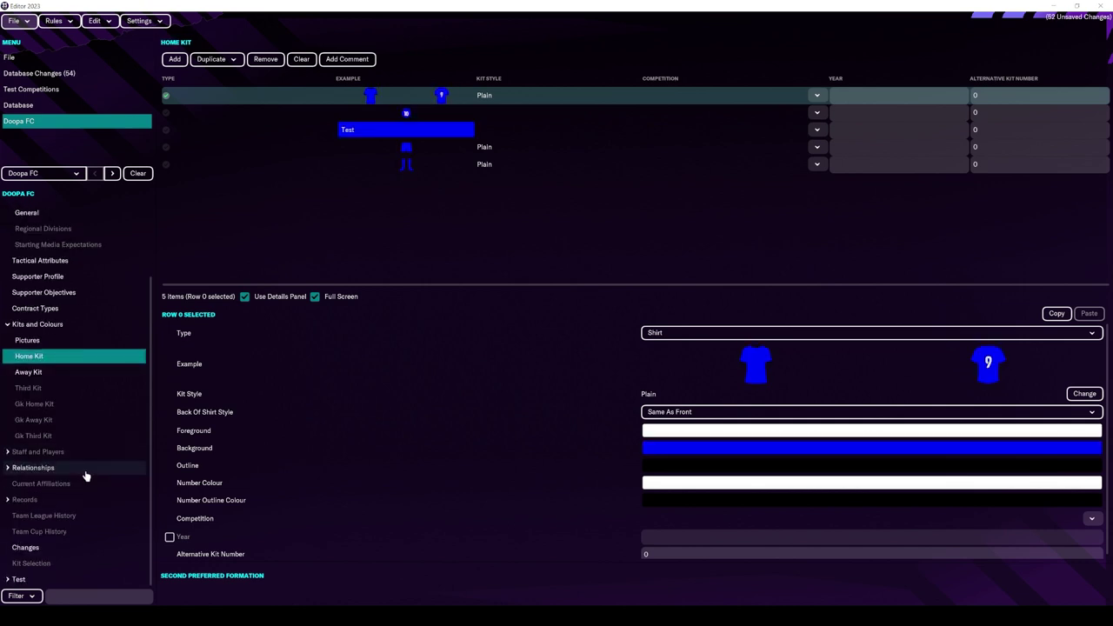
Review the list of changes recorded for the Doopa FC record.
left_click(63, 548)
scroll(299, 385, "down", 2)
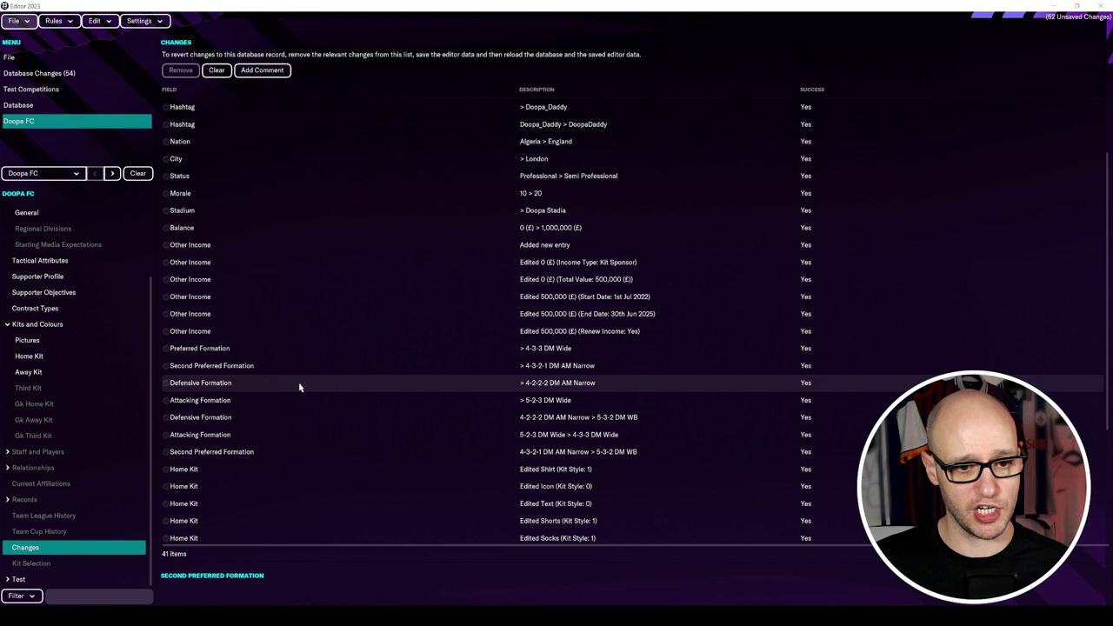
scroll(298, 386, "up", 2)
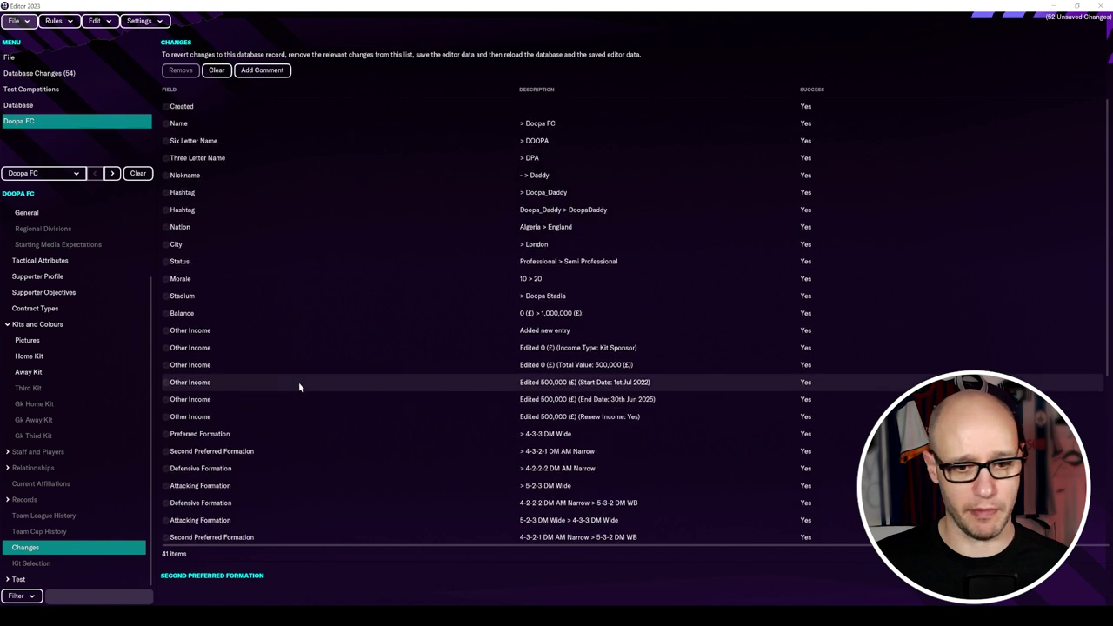
Filter the database's competitions by nation containing "england" and widen the list columns to fit their contents.
left_click(45, 106)
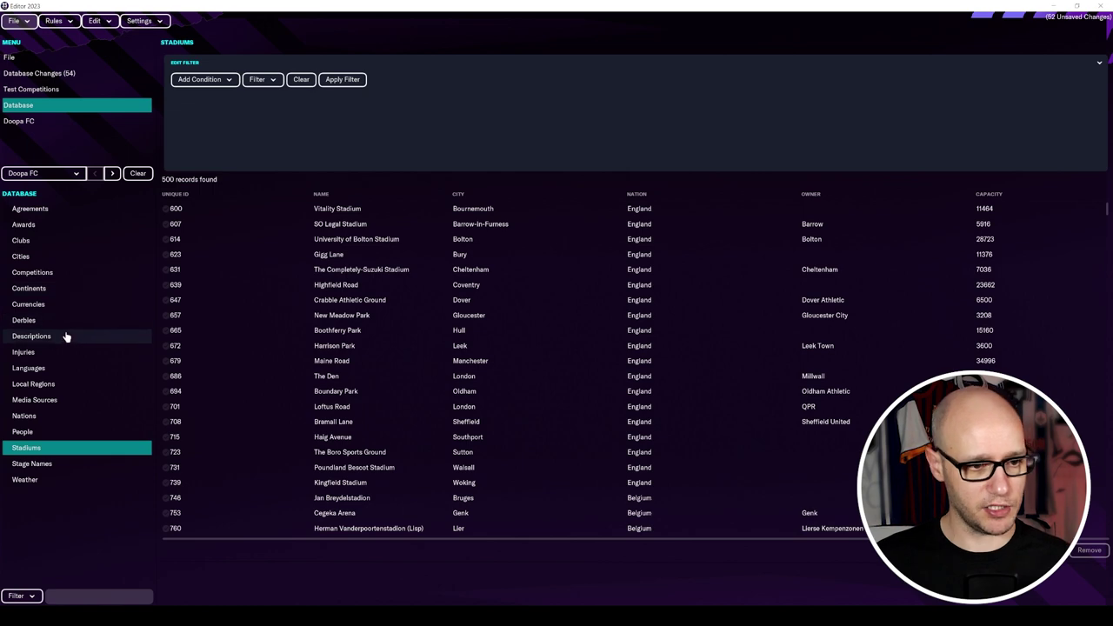
left_click(74, 274)
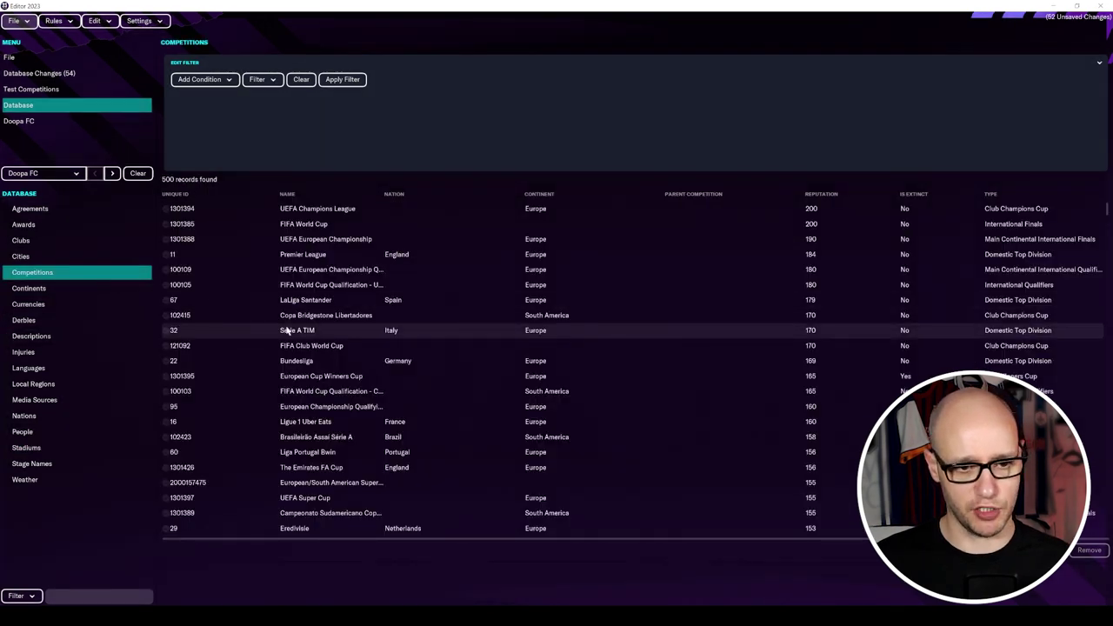
left_click(220, 84)
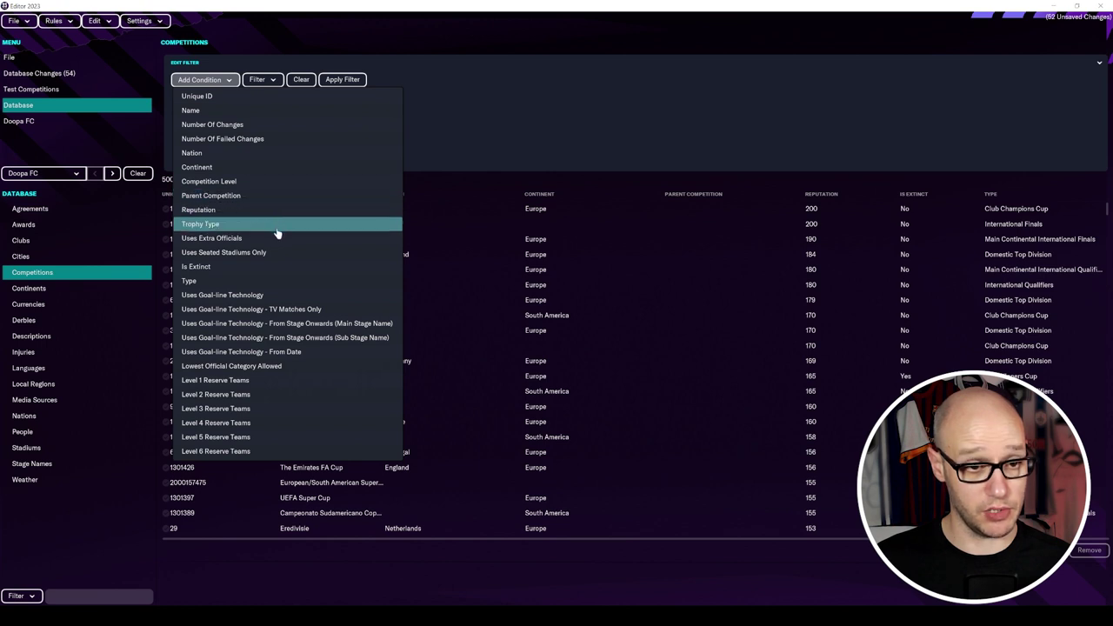
left_click(244, 153)
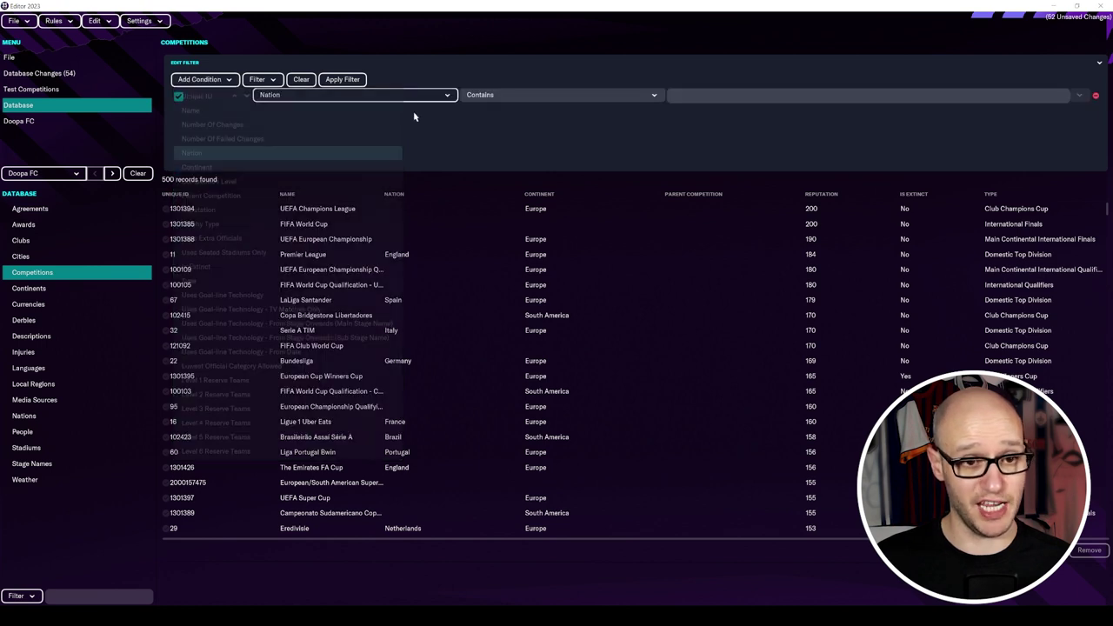
left_click(709, 97)
type("engl")
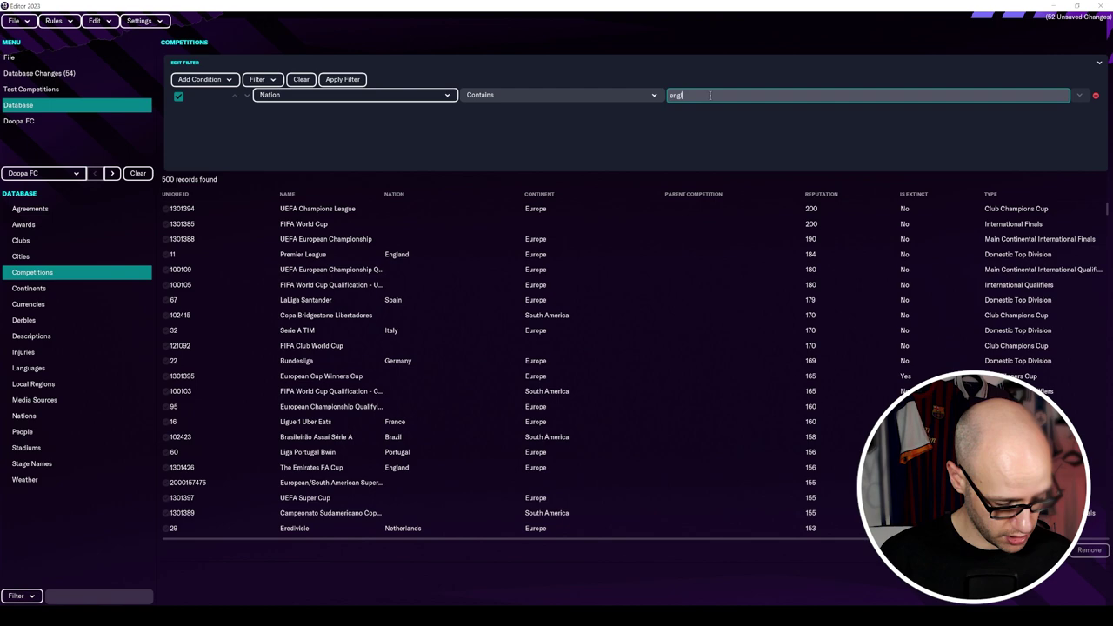
type("and")
key("Return")
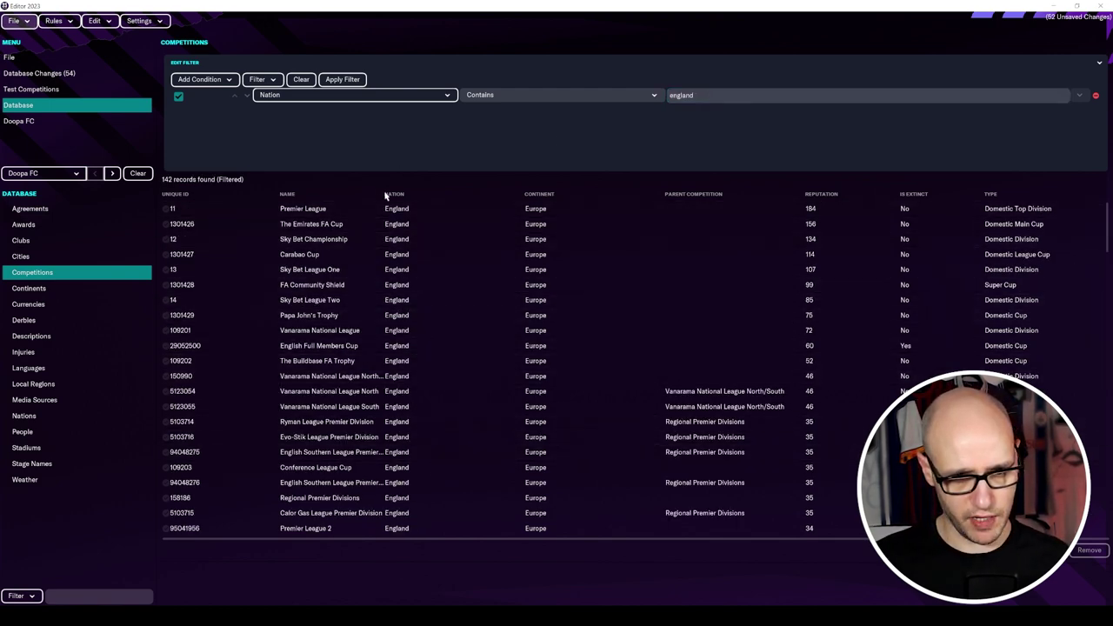
double_click(435, 193)
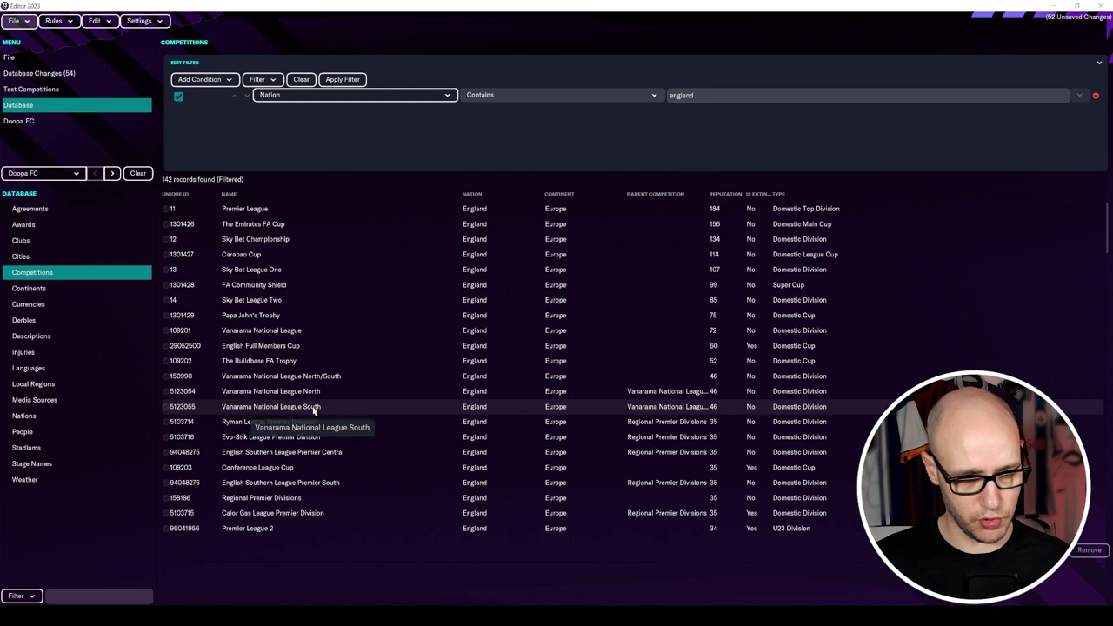
Open the Vanarama National League South record and sort its teams by reputation, highest first.
double_click(314, 412)
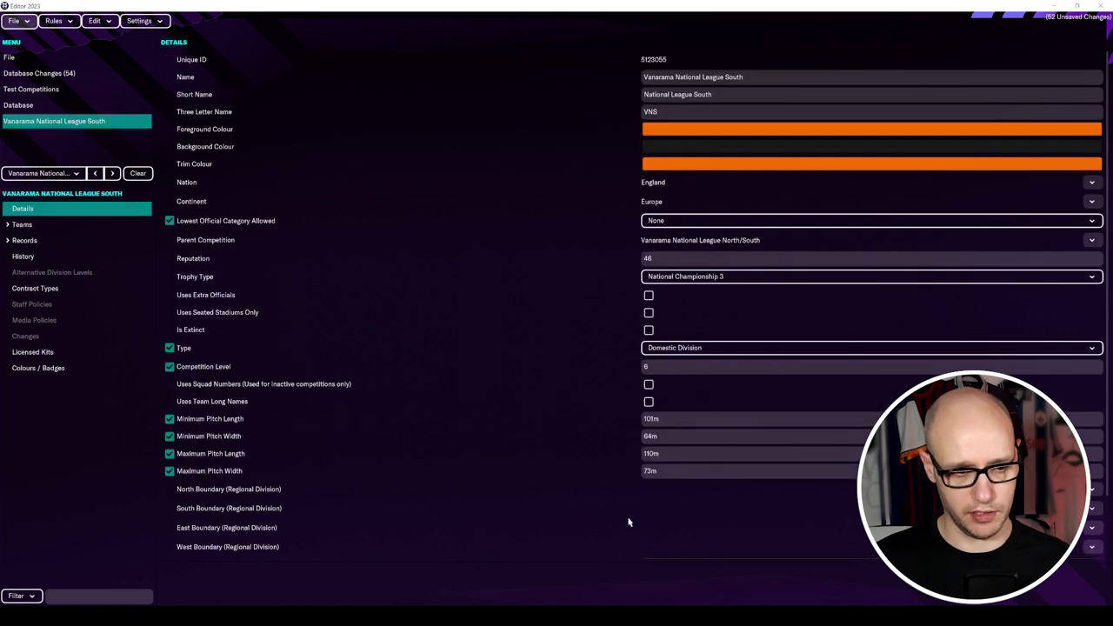
left_click(7, 225)
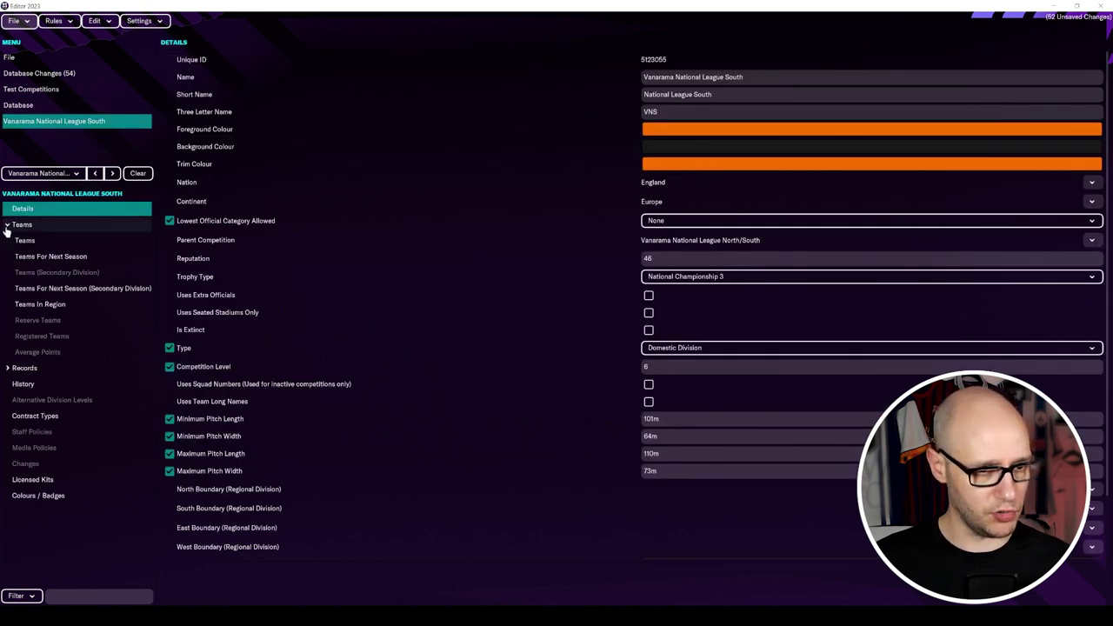
left_click(26, 241)
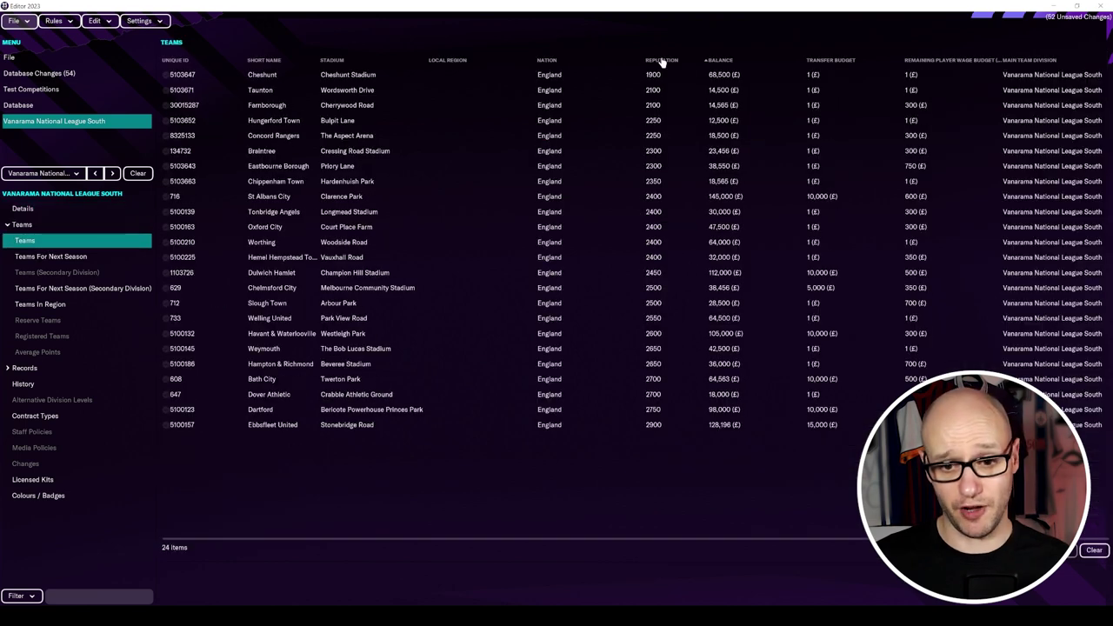
left_click(662, 60)
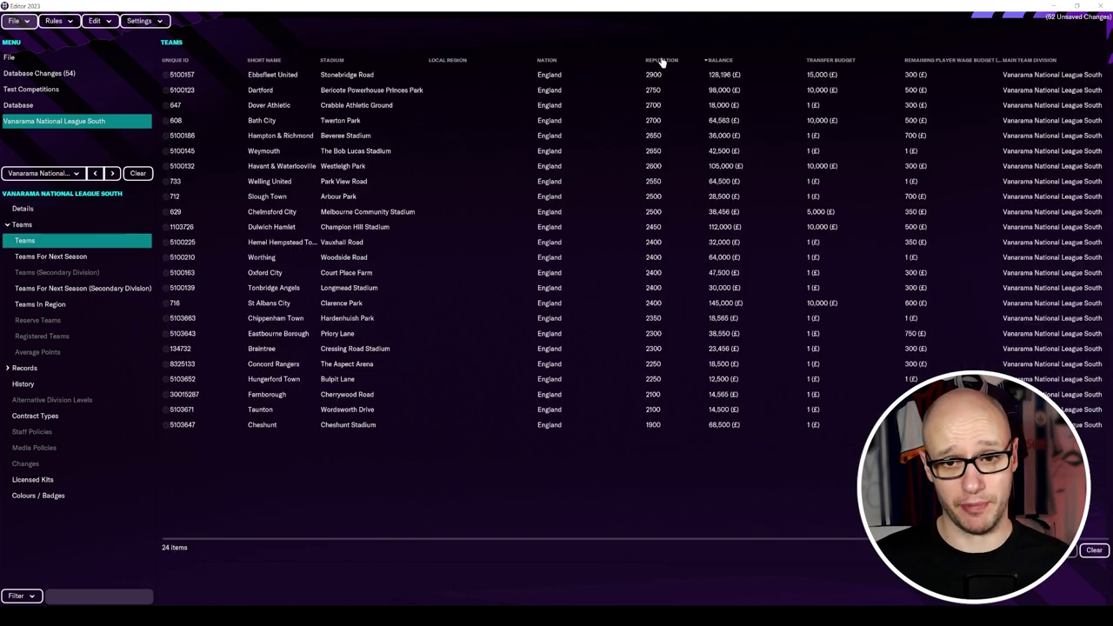
Swap Cheshunt, the lowest-reputation team, for Doopa FC, finding the club by name with "doopa", and re-sort the teams by reputation.
left_click(400, 427)
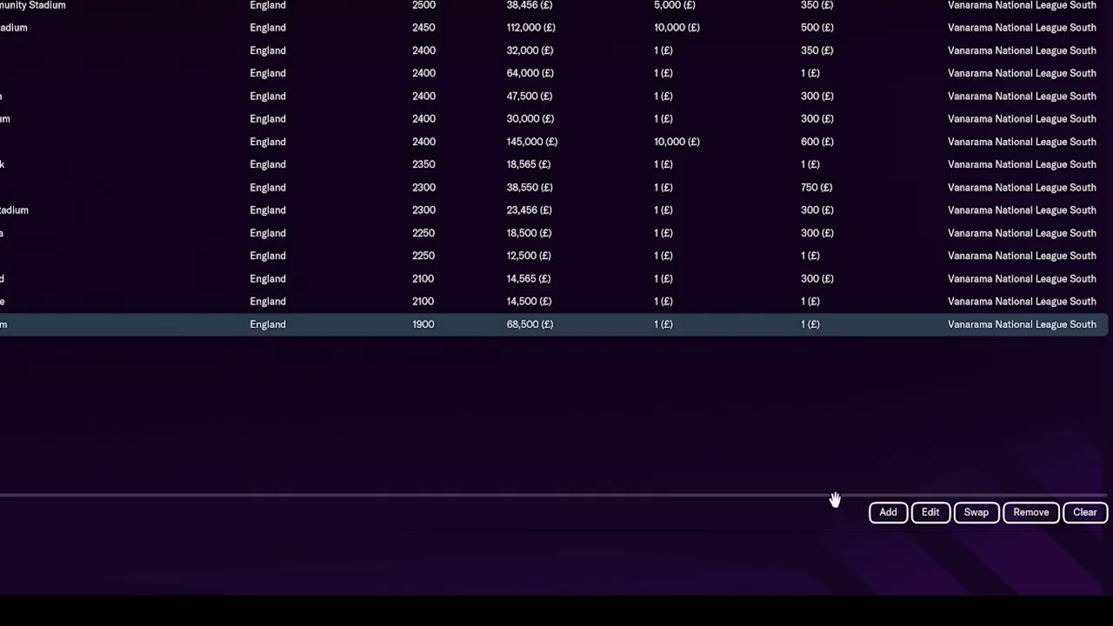
left_click(985, 515)
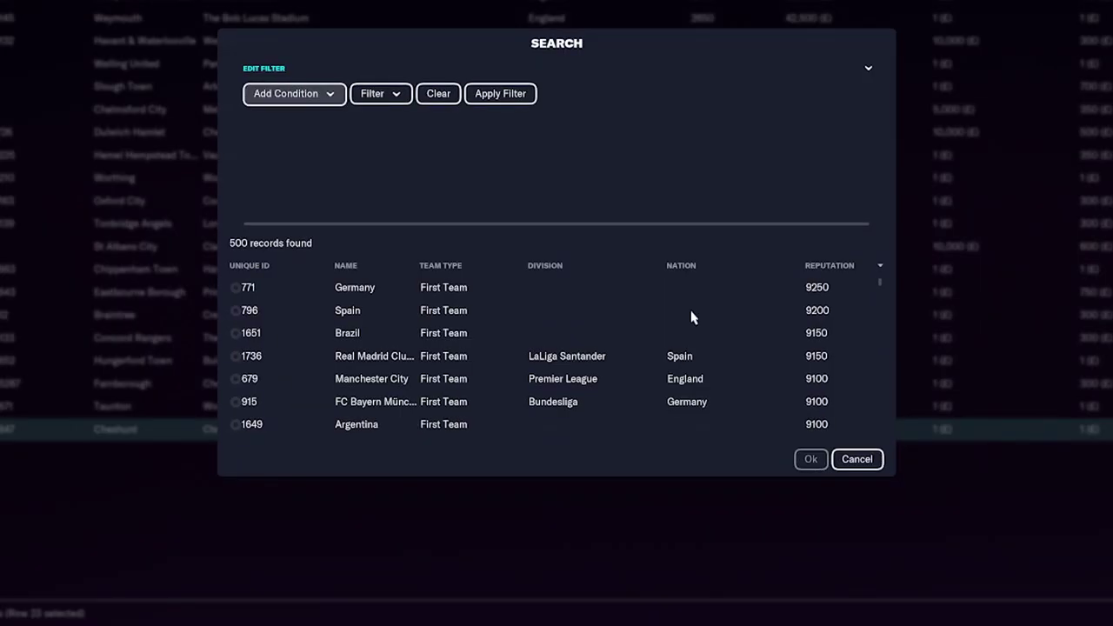
left_click(293, 94)
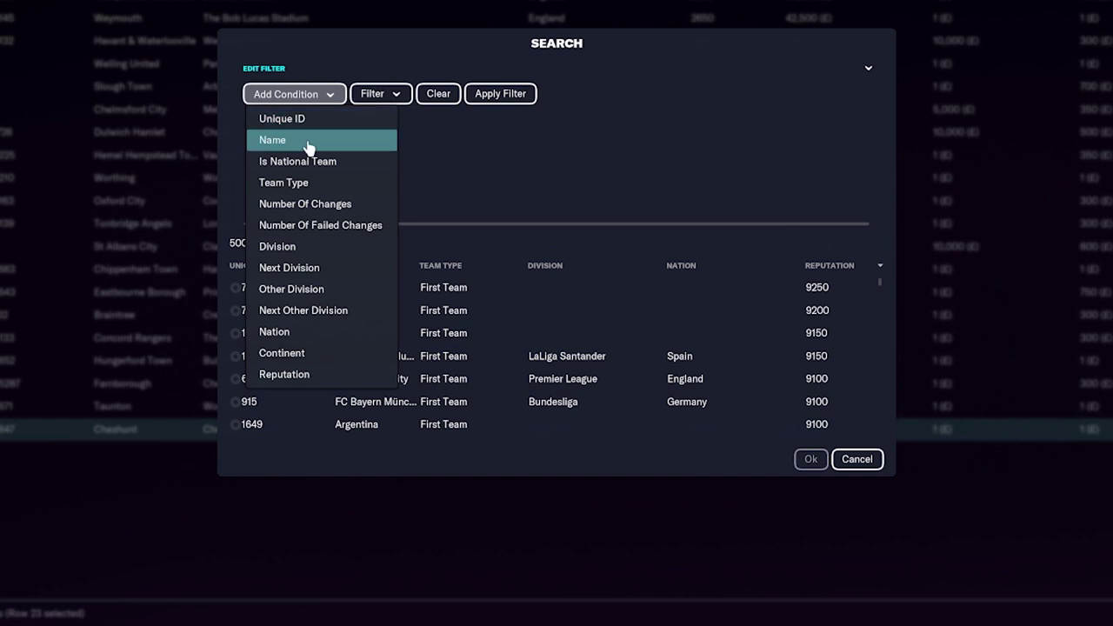
left_click(308, 140)
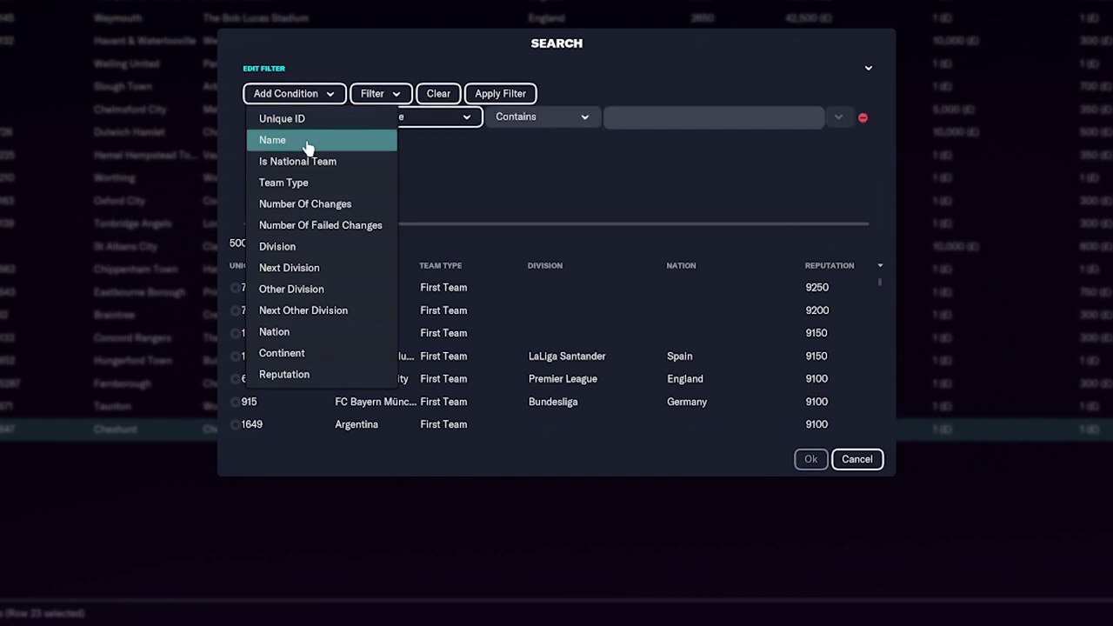
left_click(701, 107)
type("dd")
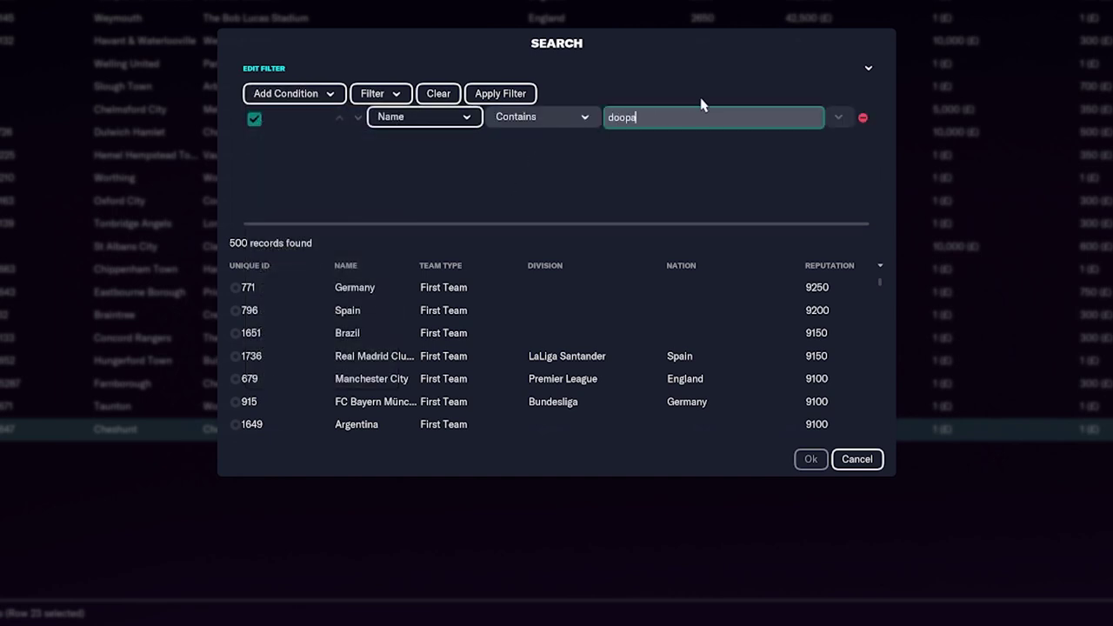
key("Return")
left_click(874, 461)
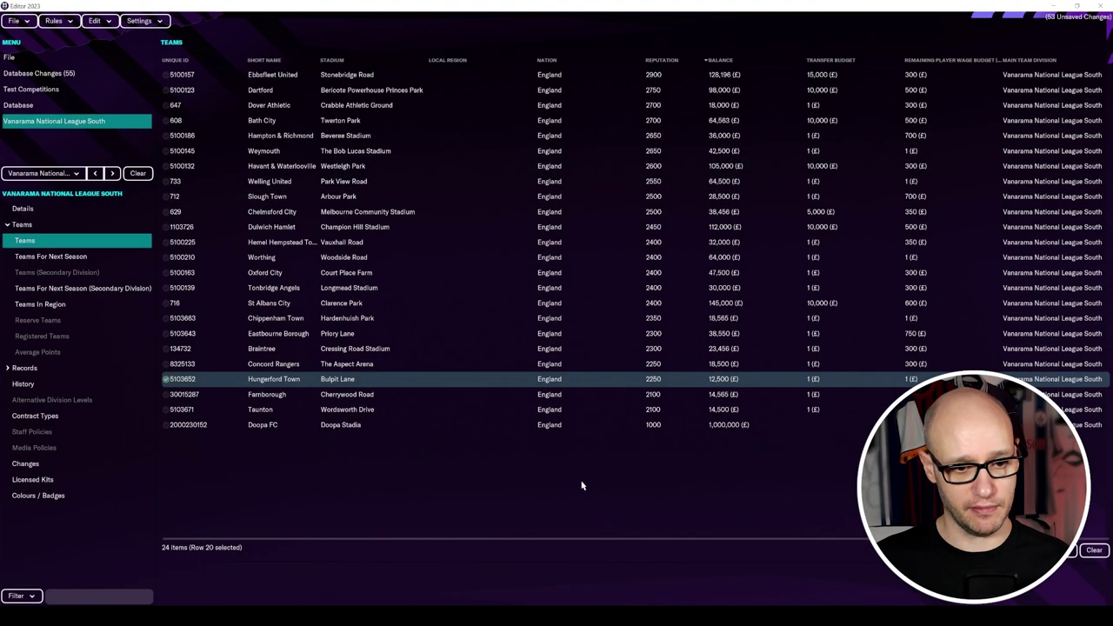
left_click(666, 60)
left_click(666, 60)
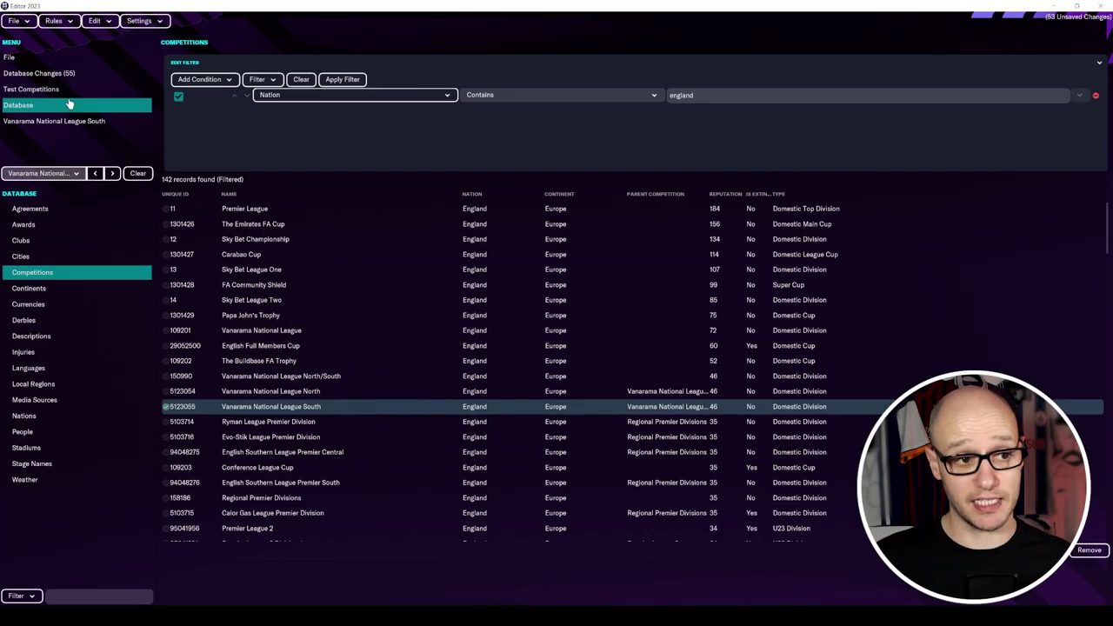
Add a new Player record to the database's people.
left_click(87, 433)
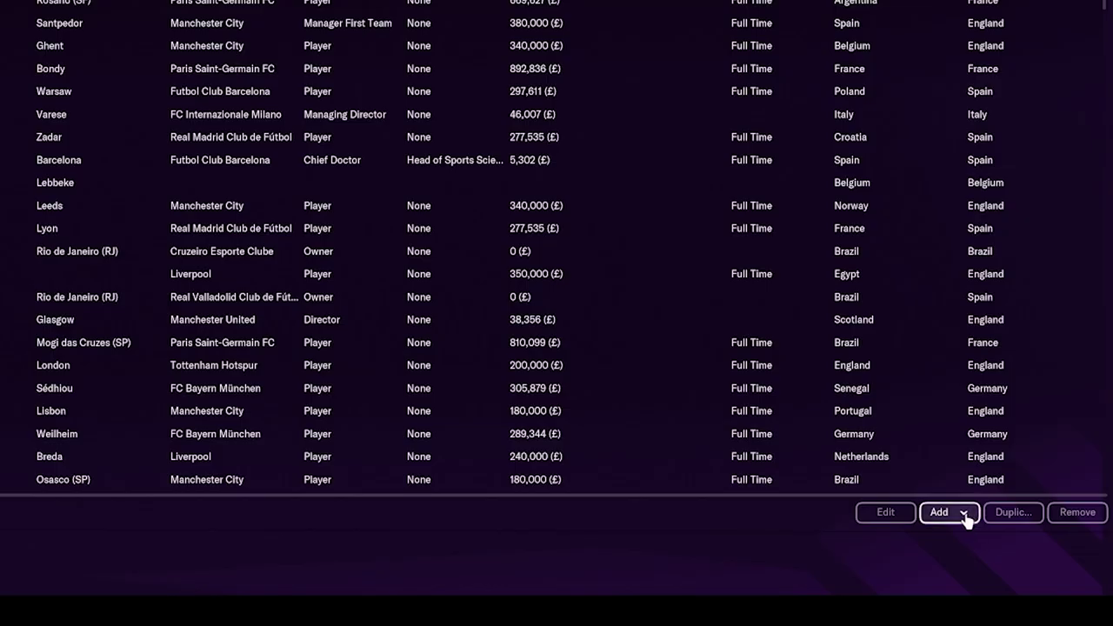
left_click(967, 518)
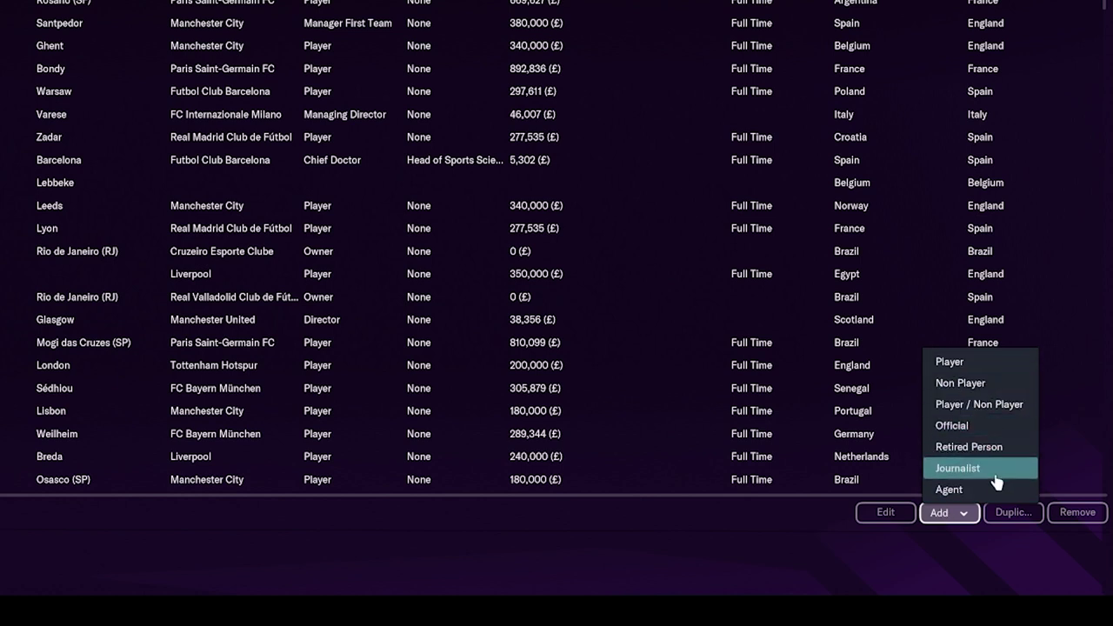
left_click(989, 364)
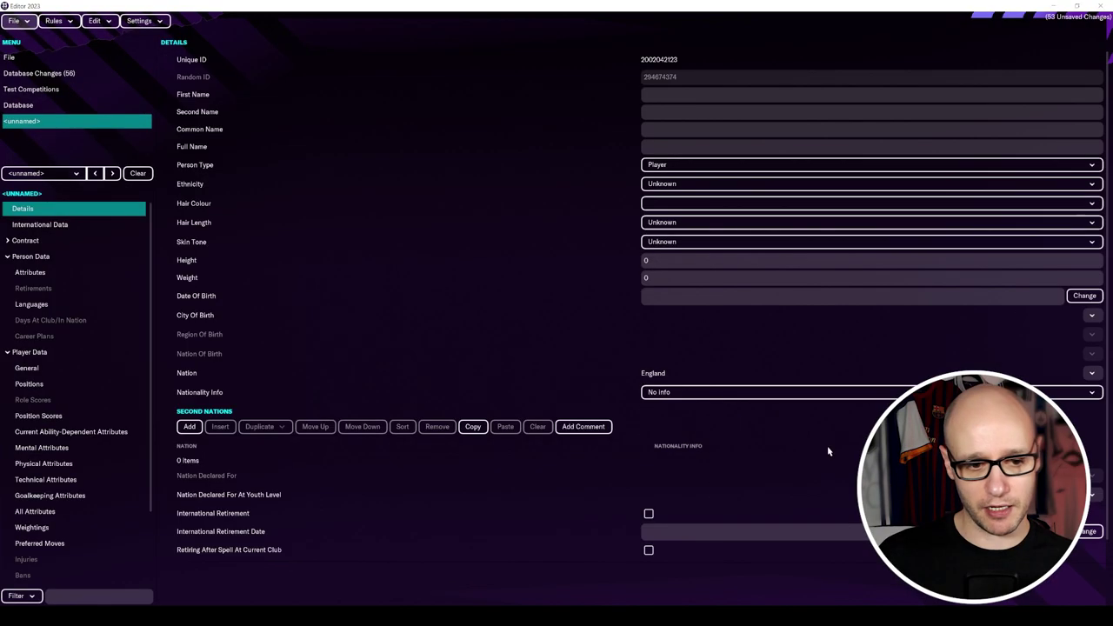
Enter the new player's first name, second name and common name.
left_click(664, 93)
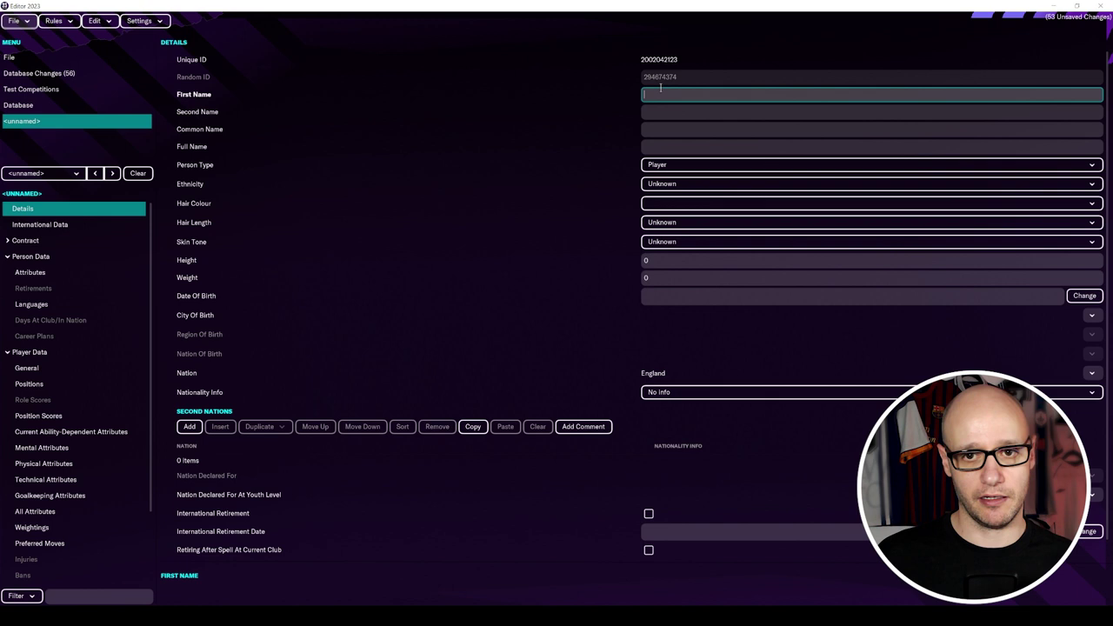
type("Boopa")
key("Tab")
type("Daddy")
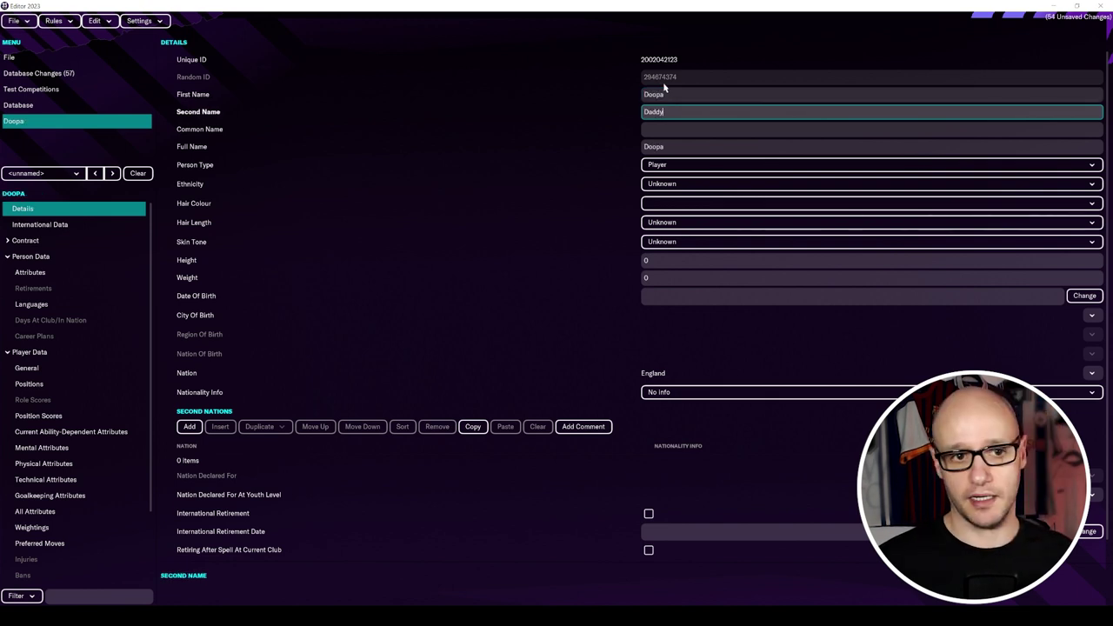
key("Tab")
type("Doopa")
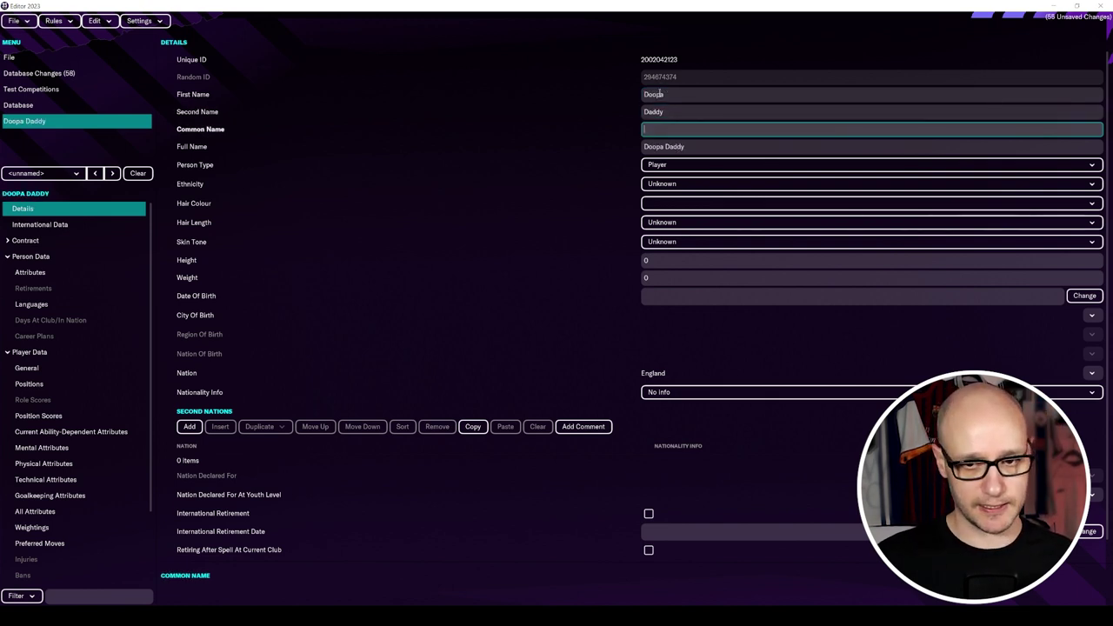
Set the player's ethnicity to Northern European, hair colour to Dark Brown 1, hair length to Fuzz and skin tone to Skin Tone 6.
left_click(671, 182)
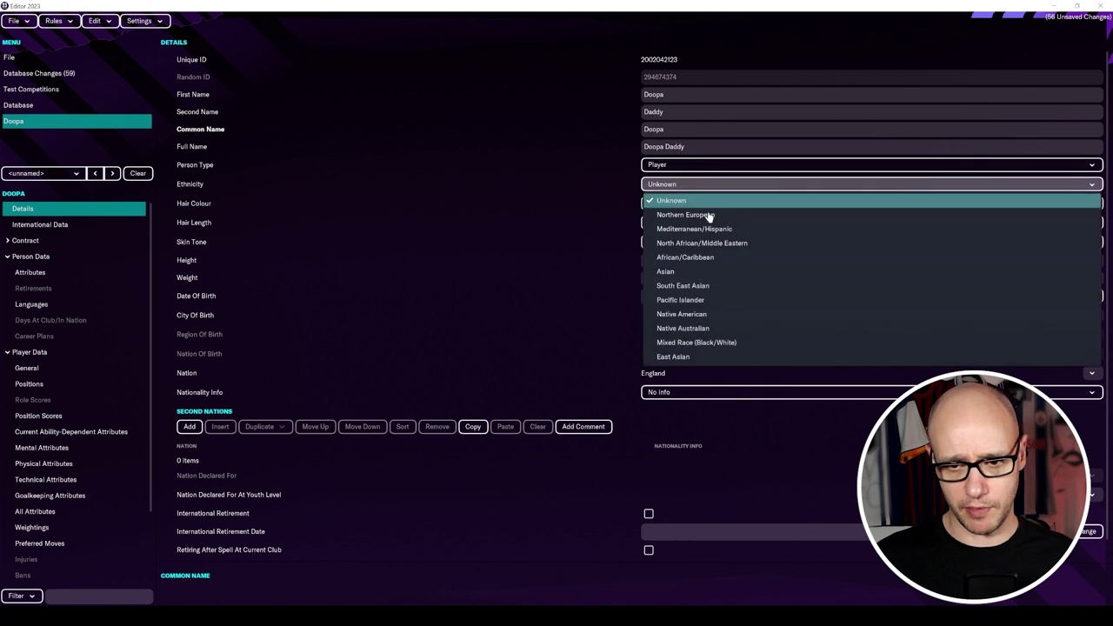
left_click(701, 214)
left_click(701, 207)
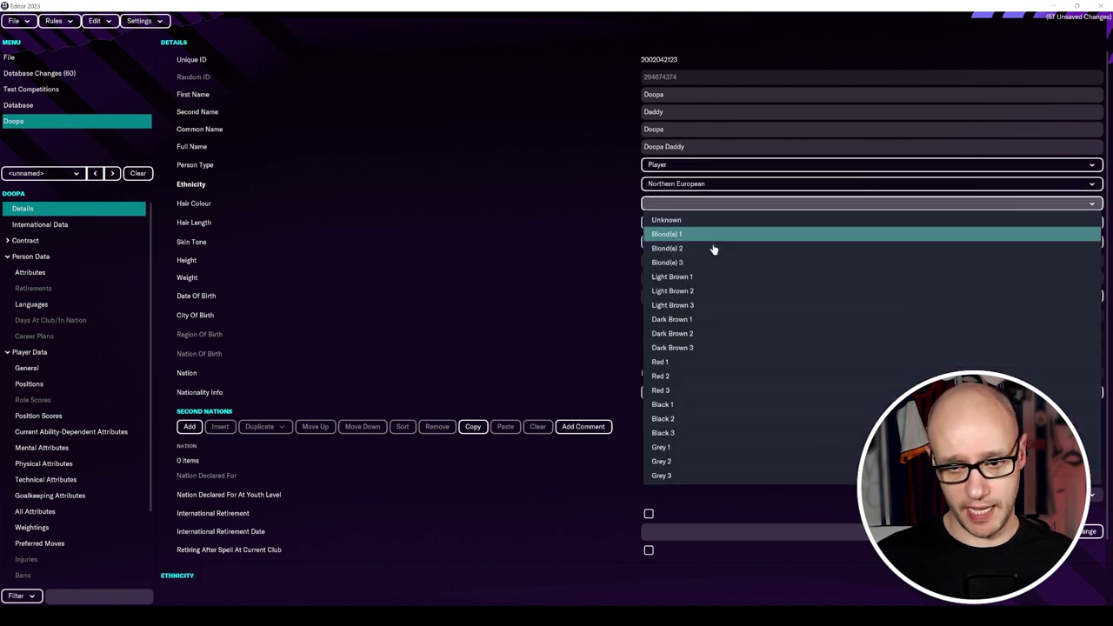
left_click(710, 320)
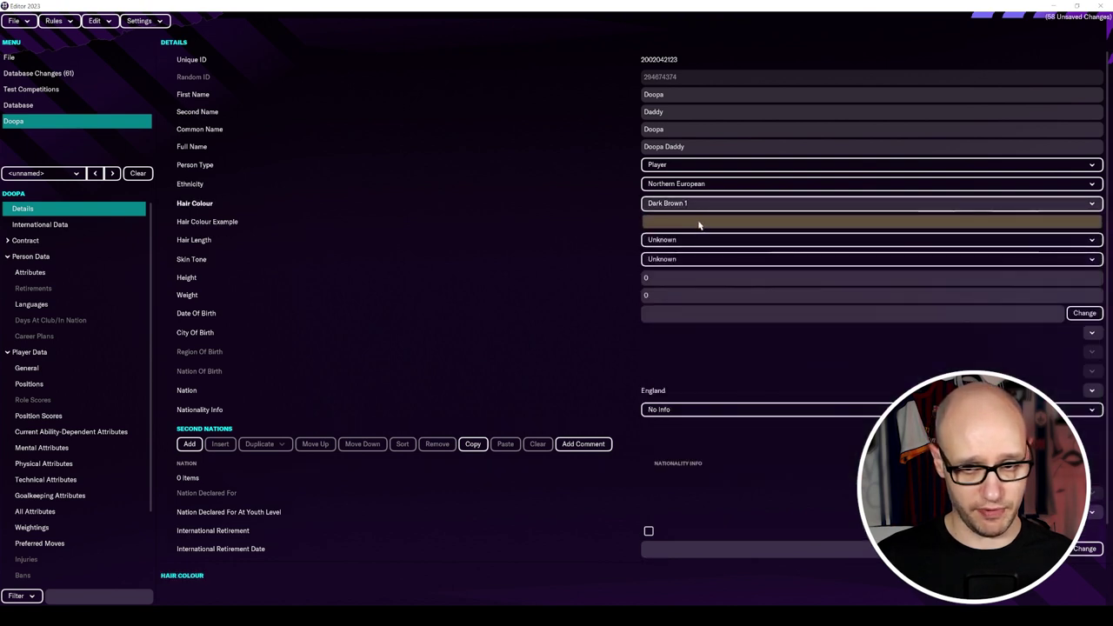
left_click(697, 245)
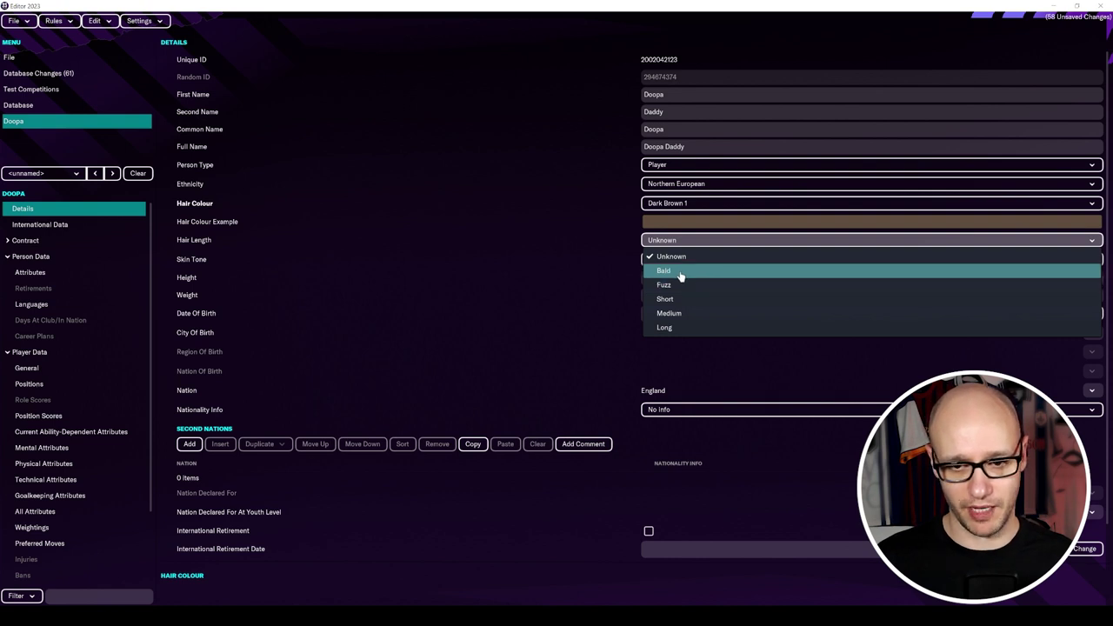
left_click(687, 285)
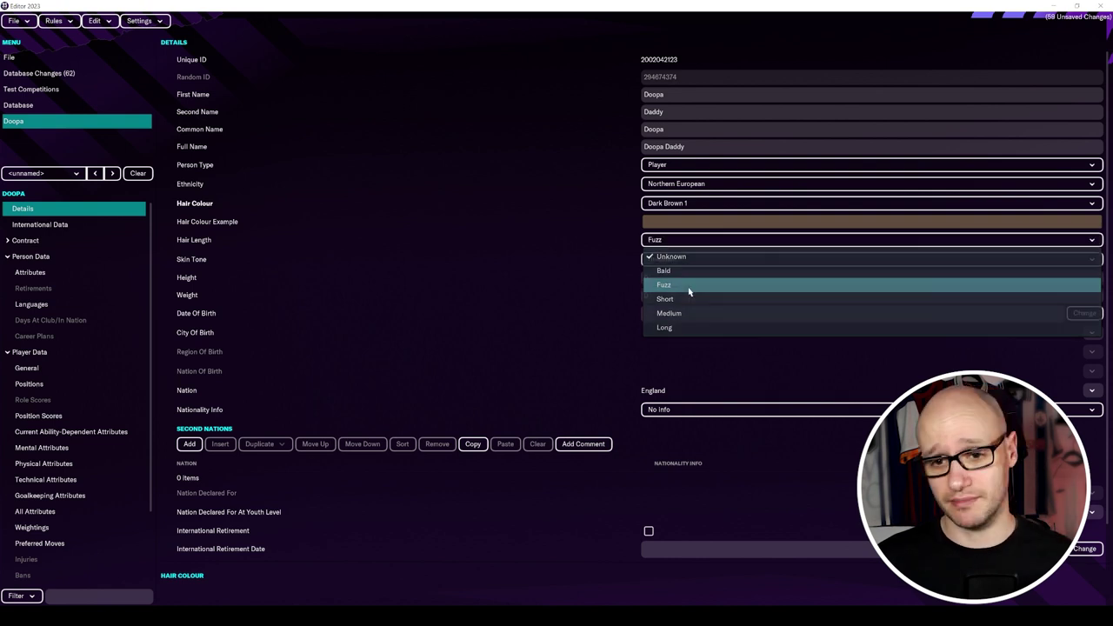
left_click(678, 261)
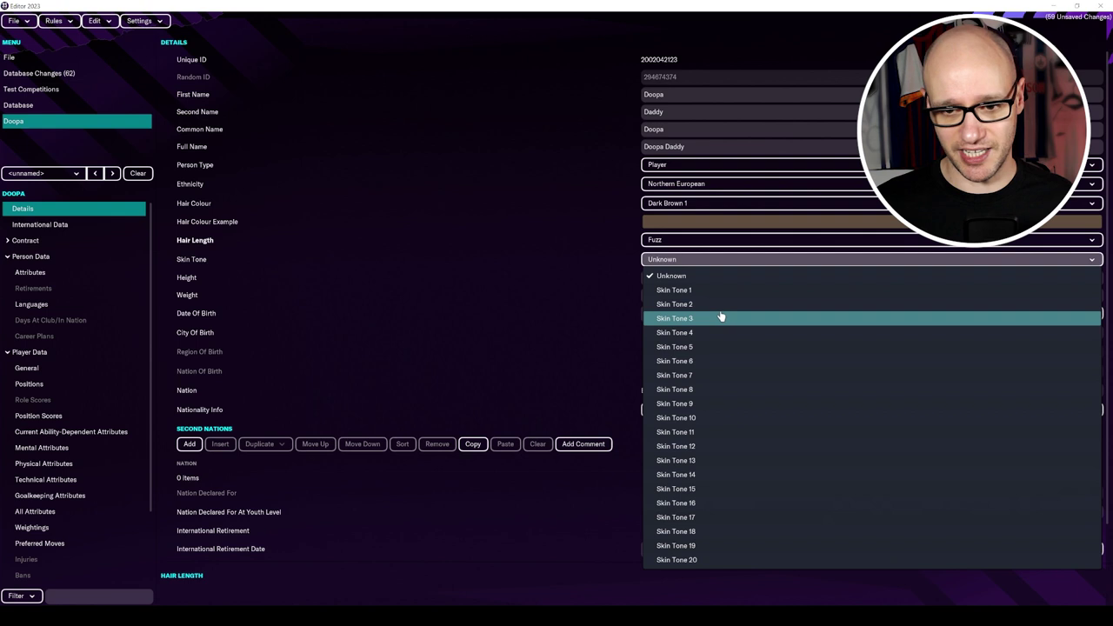
left_click(701, 368)
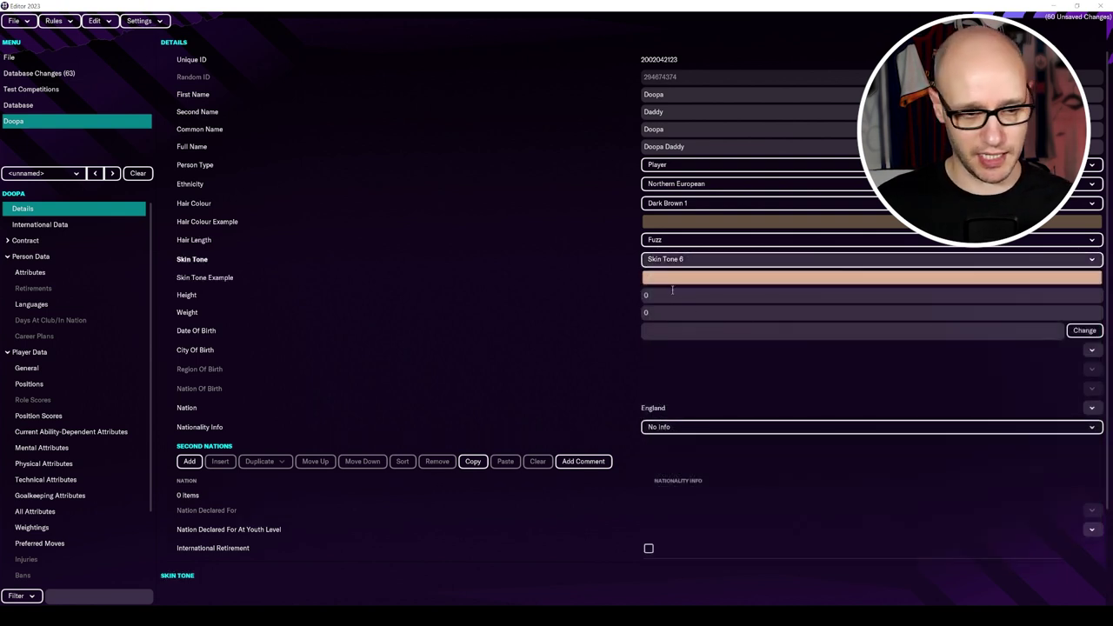
Set the new player's height to 180.
left_click(664, 295)
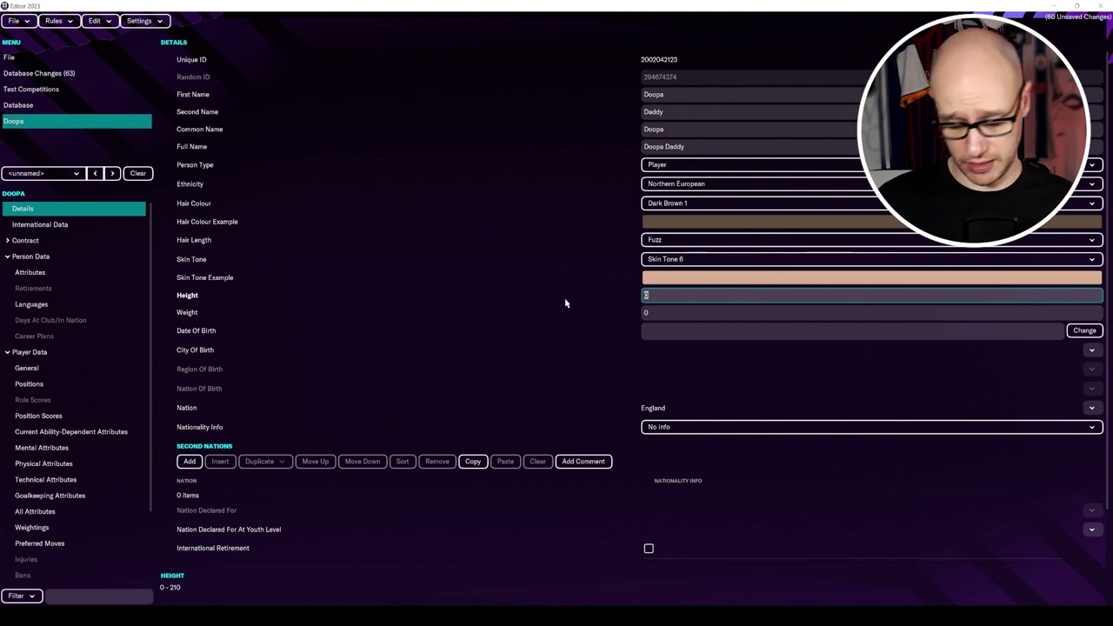
type("180")
key("Tab")
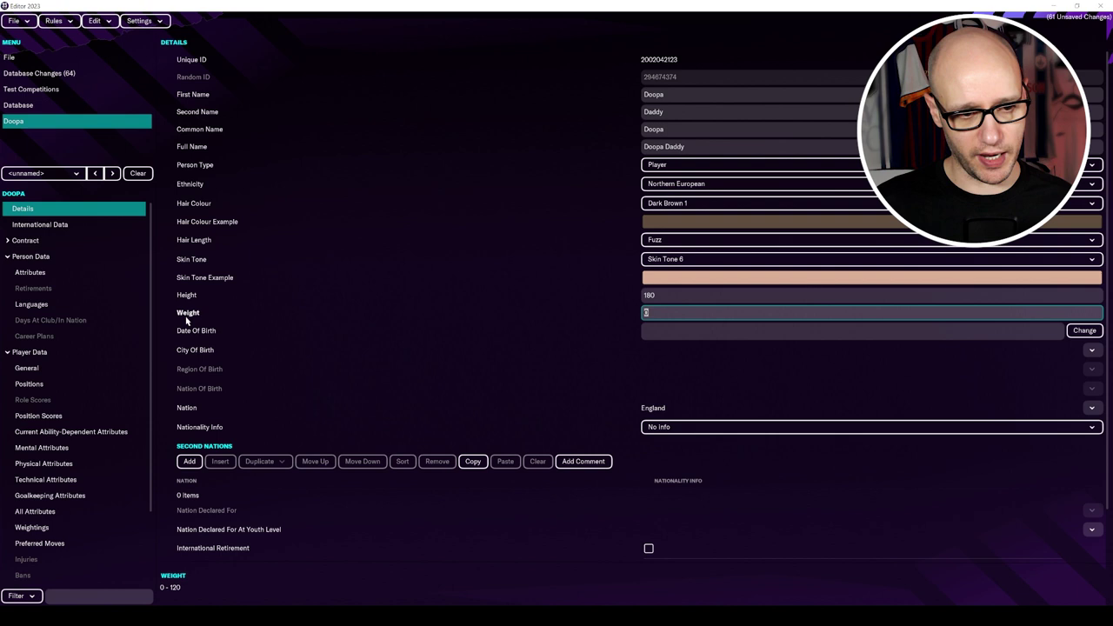
left_click(671, 315)
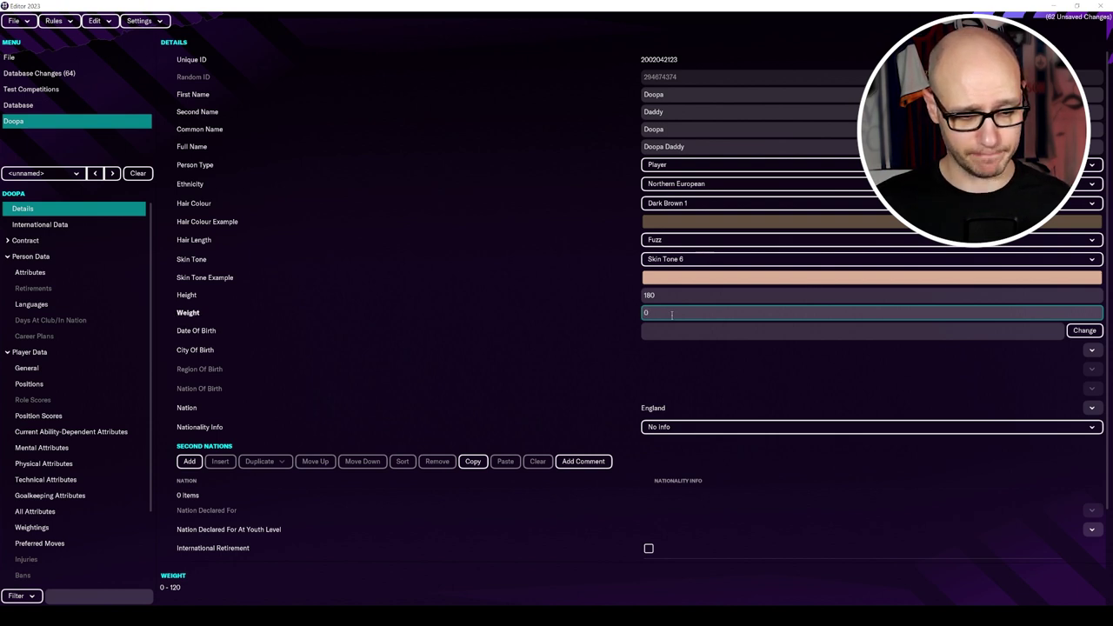
Open Lionel Messi's record among the database's people to check his weight as a reference, and return to the new player's record.
left_click(42, 105)
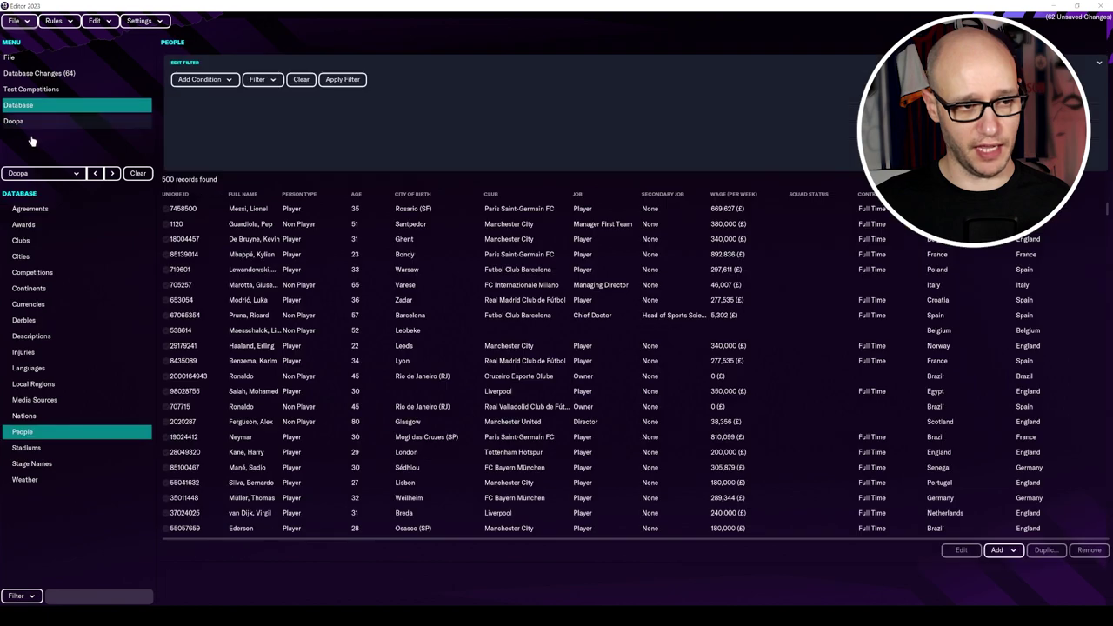
left_click(64, 177)
left_click(65, 178)
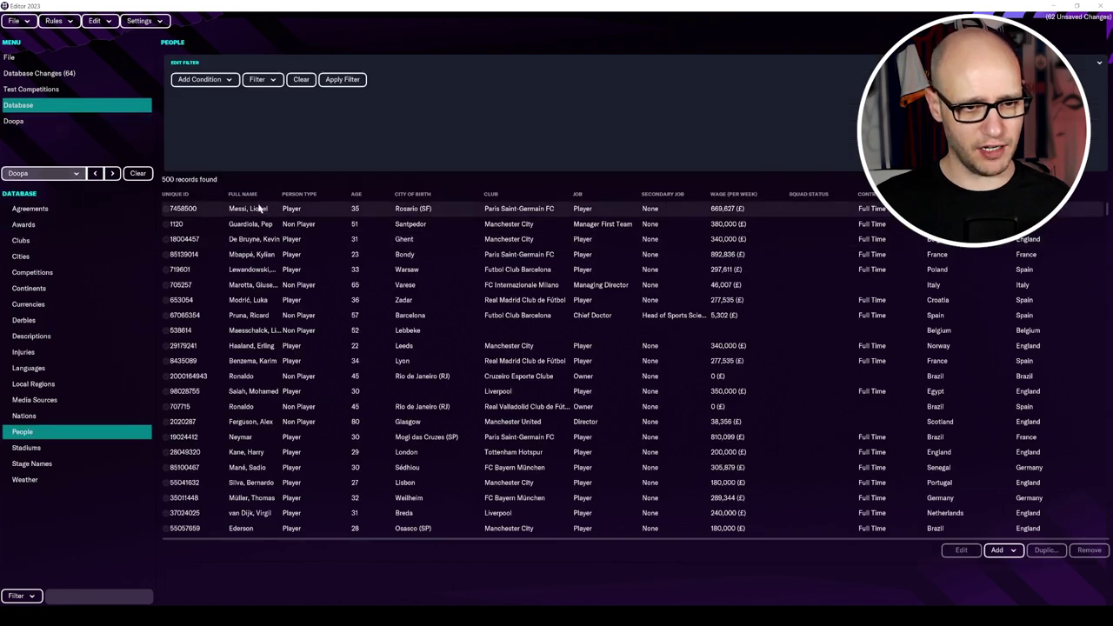
double_click(259, 210)
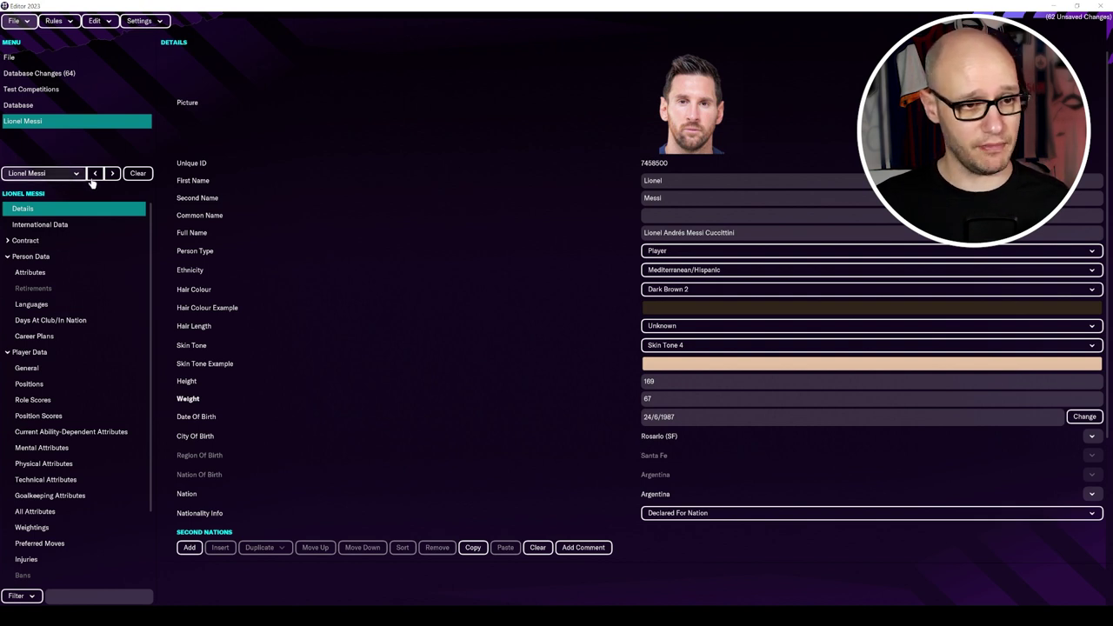
left_click(95, 174)
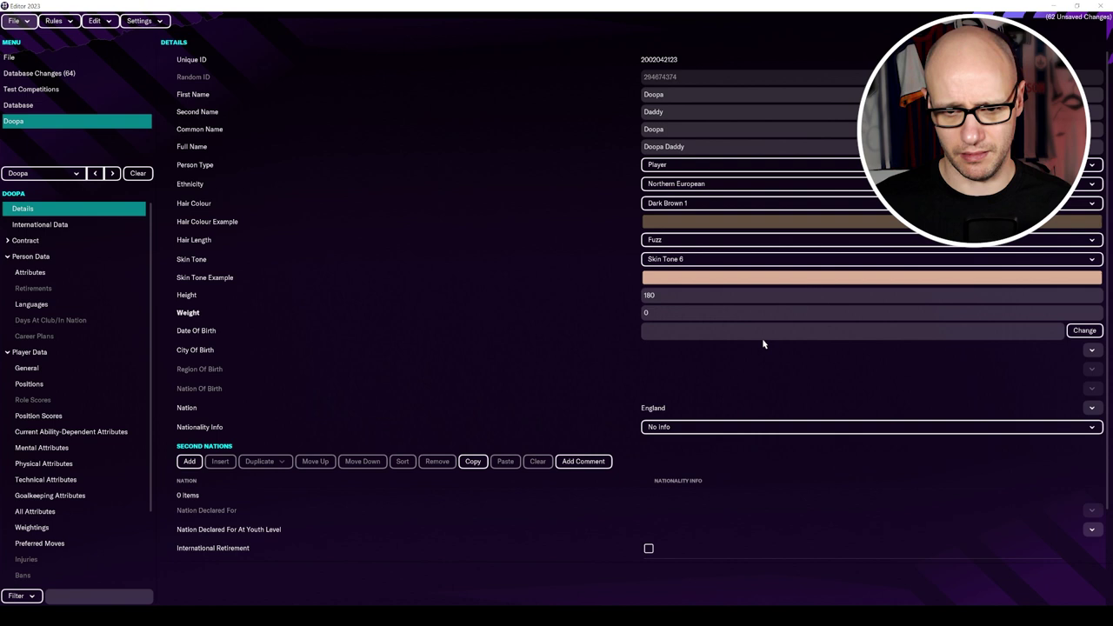
Set the new player's weight to 67.
left_click(687, 314)
type("67")
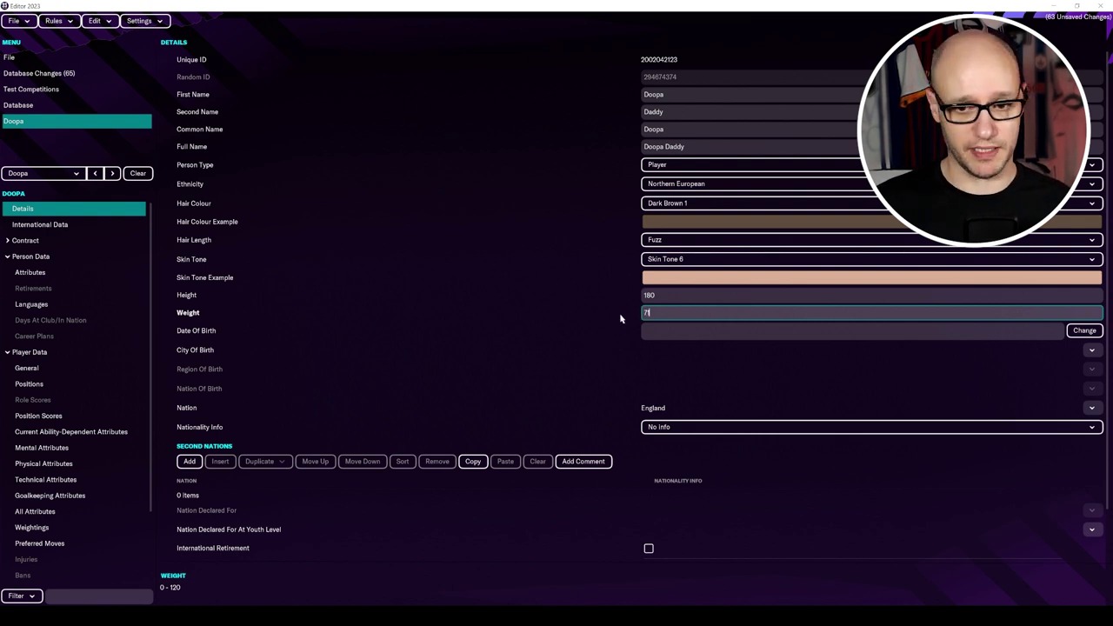
type("67")
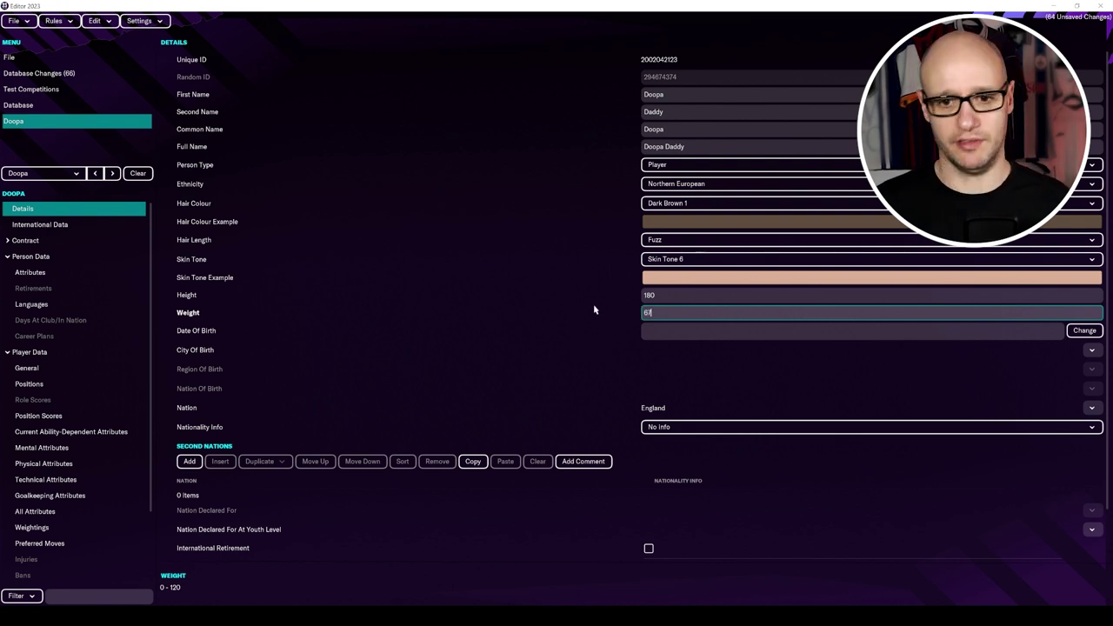
Choose the day, month and year of the new player's date of birth and set it.
left_click(1083, 332)
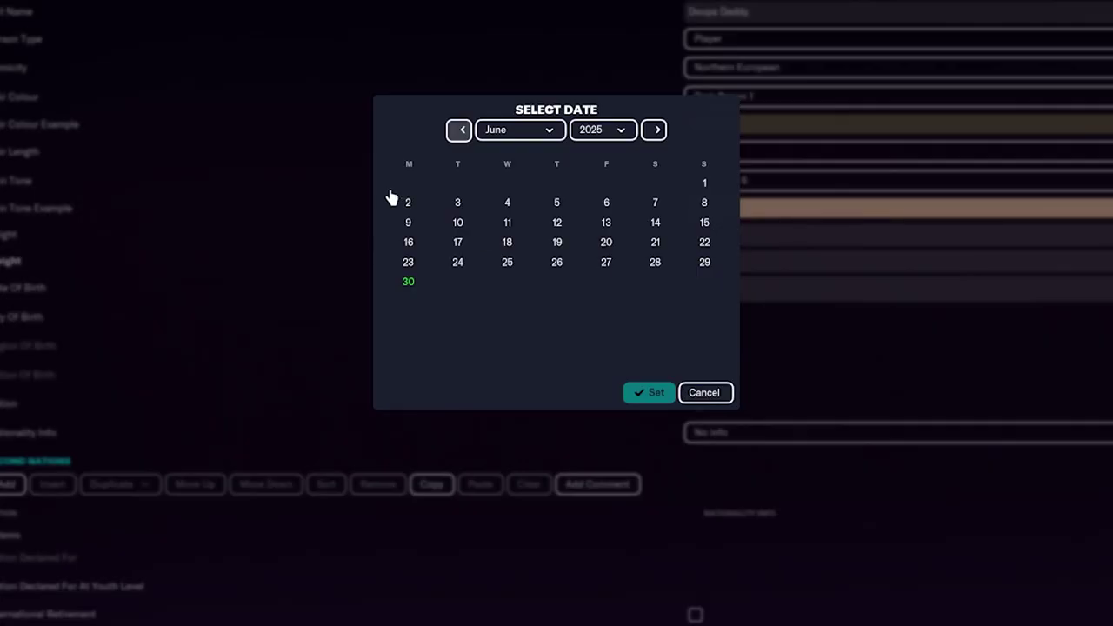
left_click(525, 132)
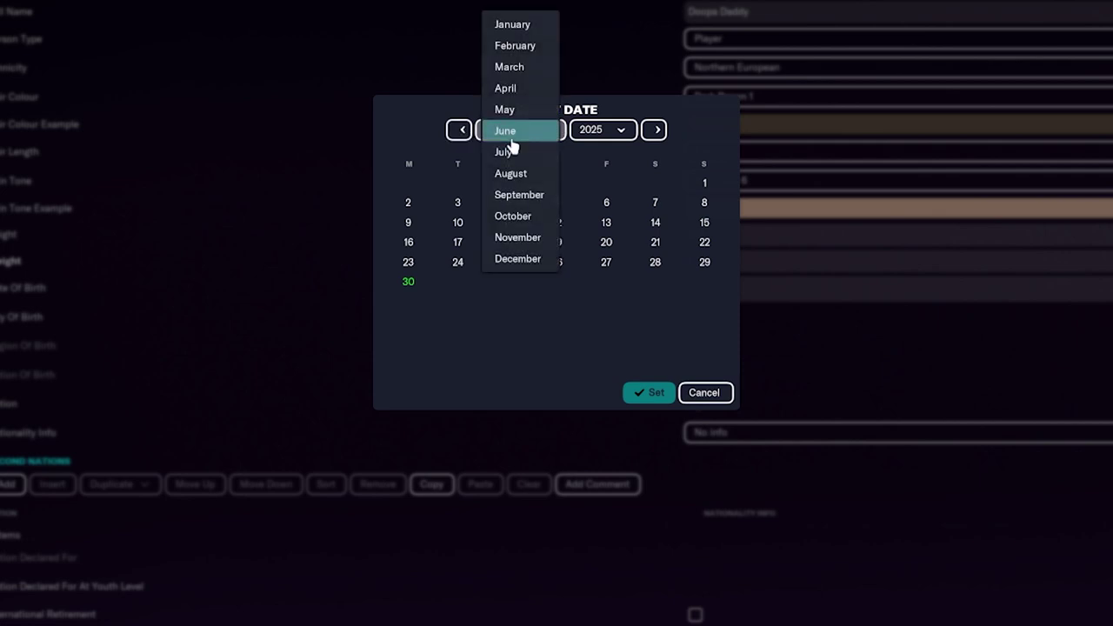
left_click(526, 24)
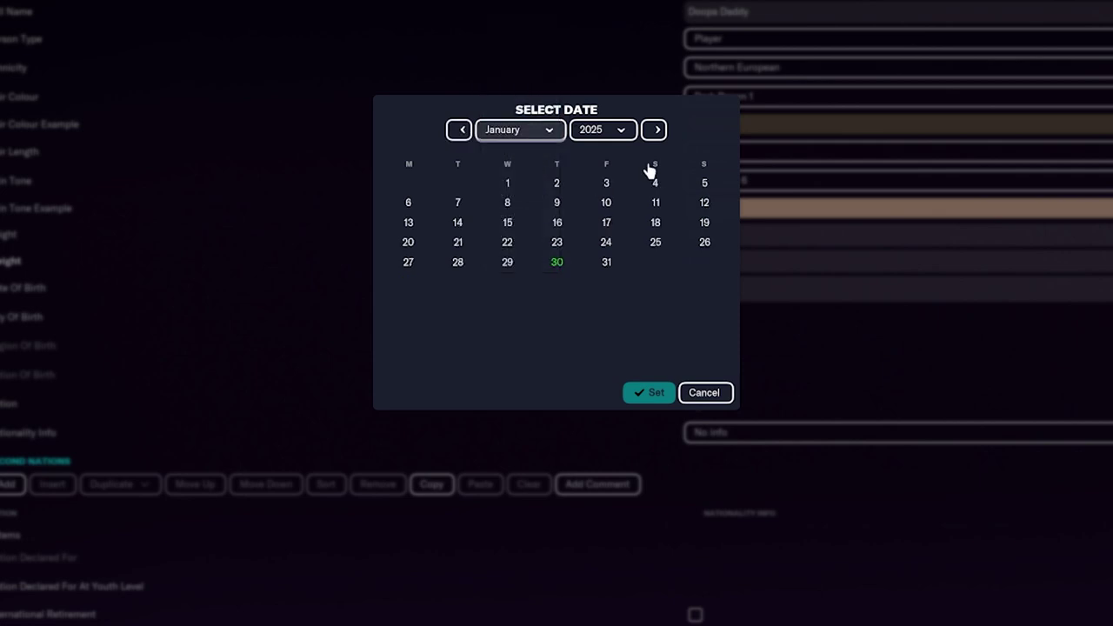
left_click(508, 186)
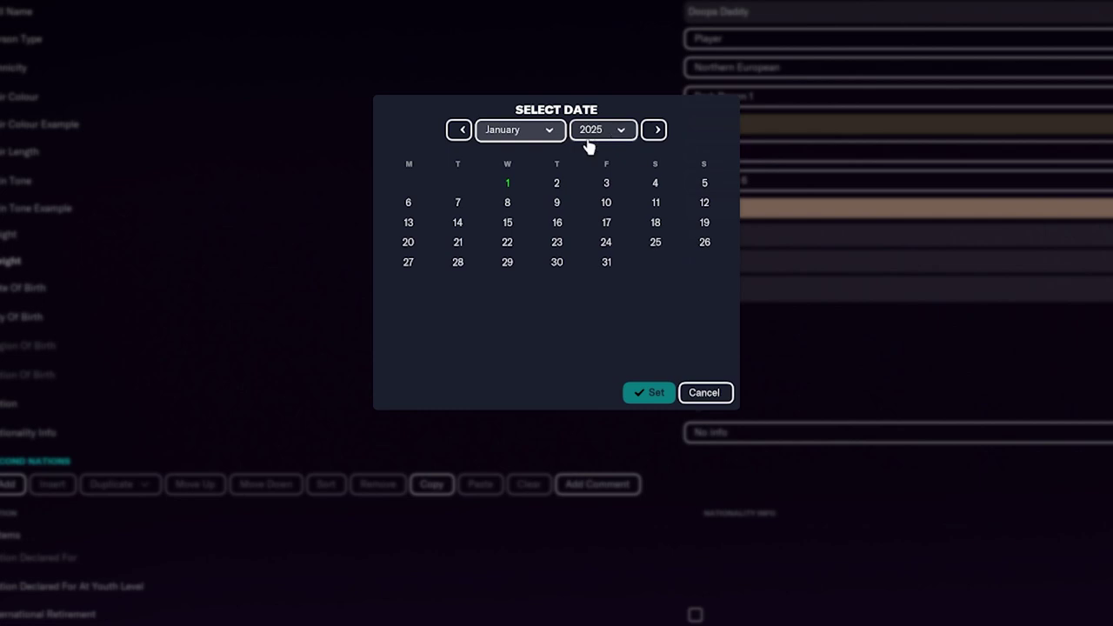
left_click(592, 138)
scroll(616, 166, "up", 1)
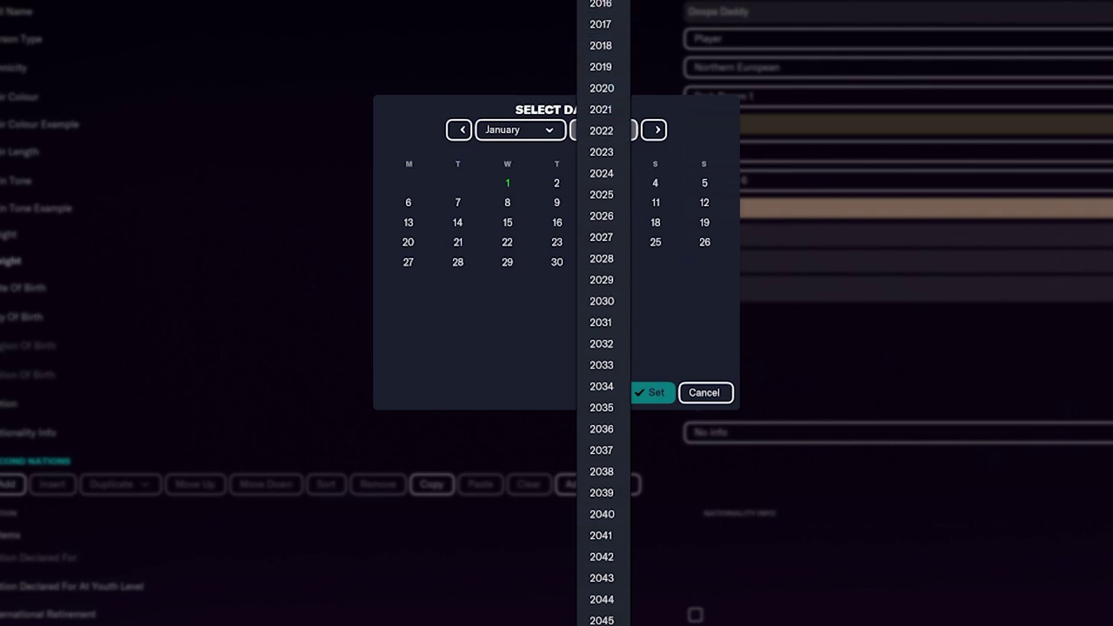
scroll(602, 313, "up", 2)
left_click(601, 2)
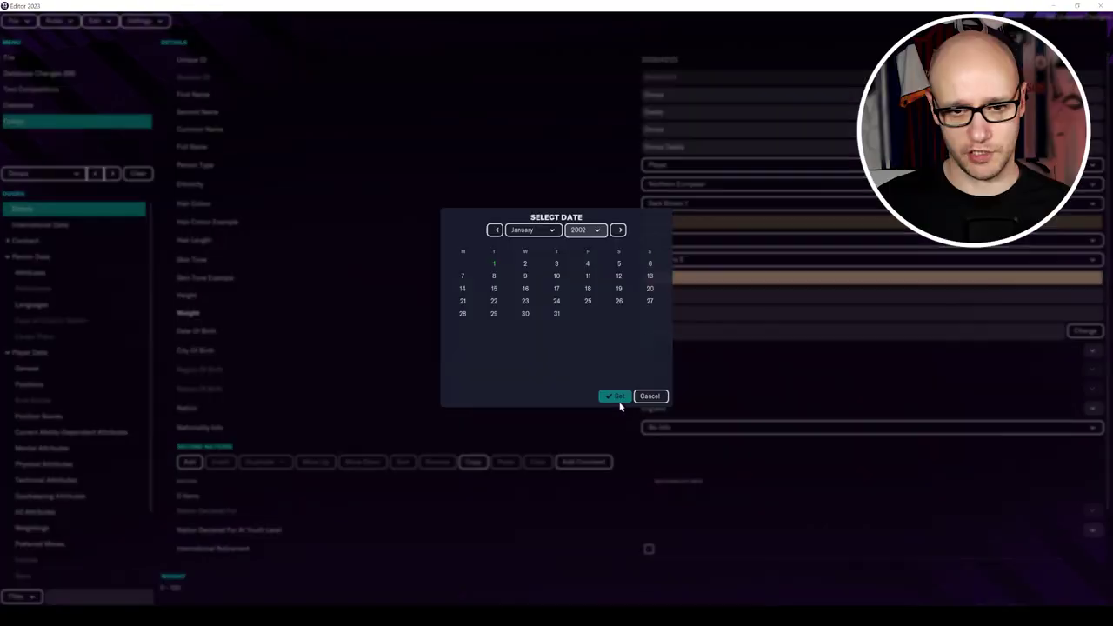
left_click(619, 401)
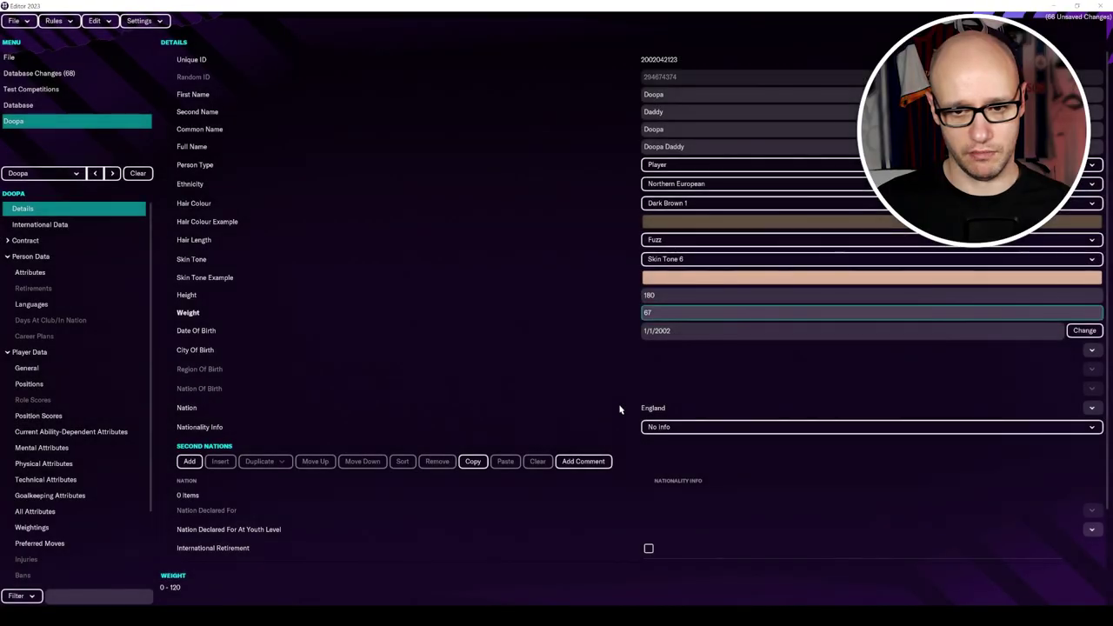
Set the player's city of birth to London and the nationality info to Born In Nation.
scroll(504, 371, "down", 1)
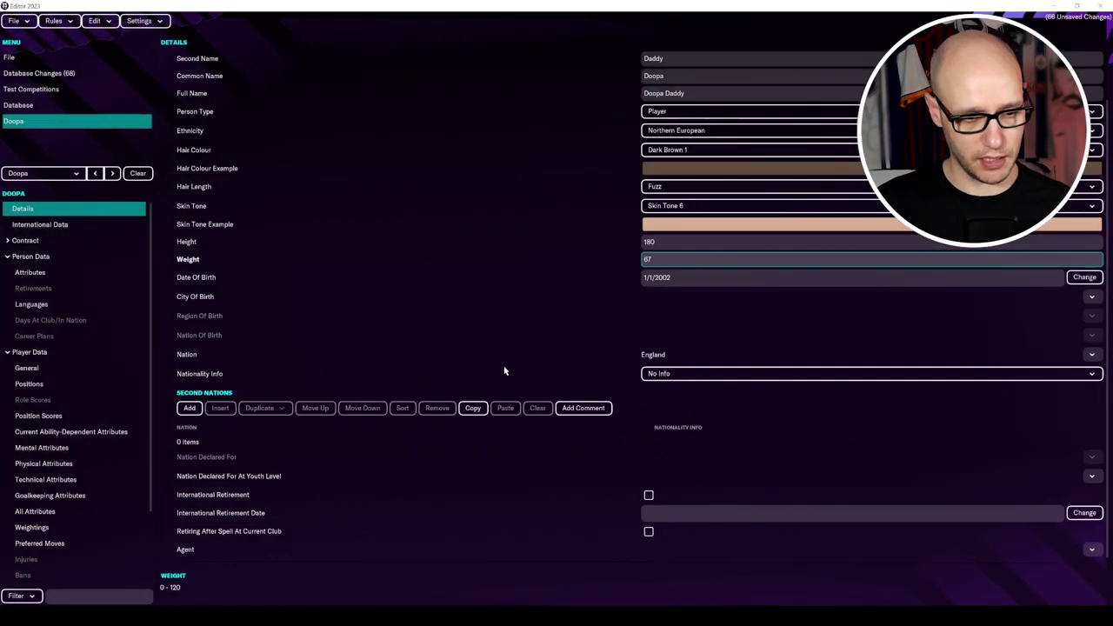
left_click(1092, 297)
left_click(1082, 325)
left_click(722, 373)
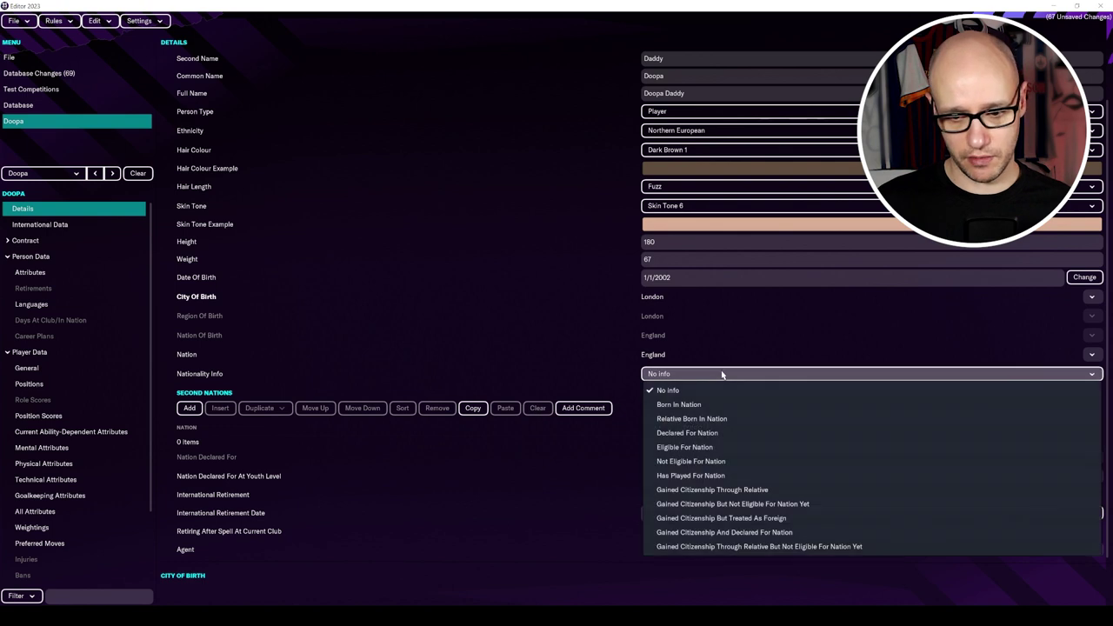
left_click(721, 405)
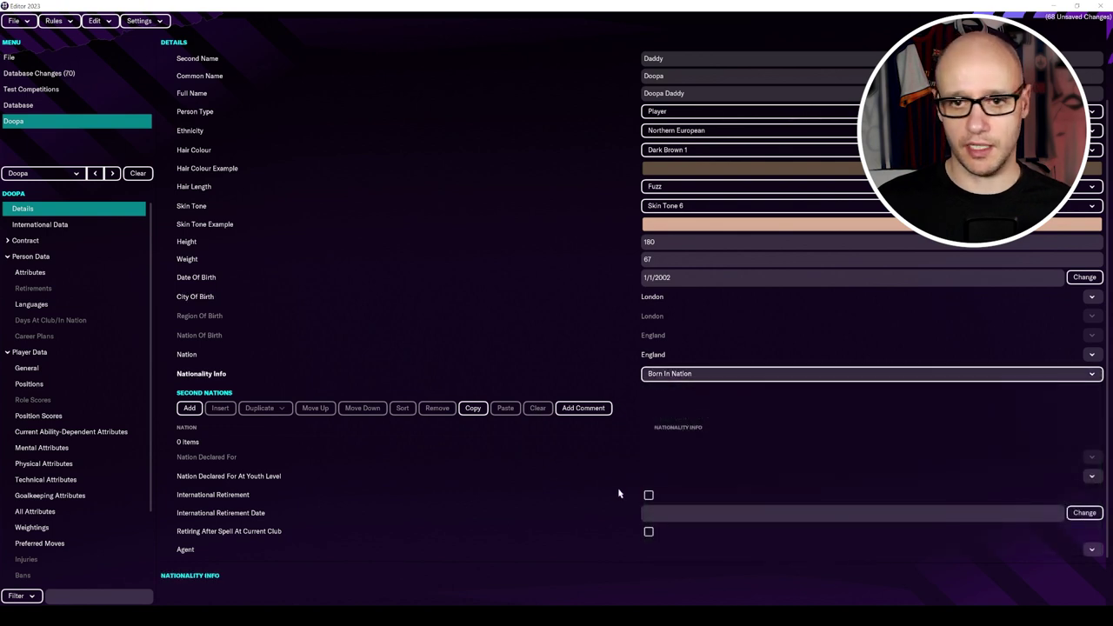
Assign Doopa FC as the club in the player's club contract.
left_click(46, 241)
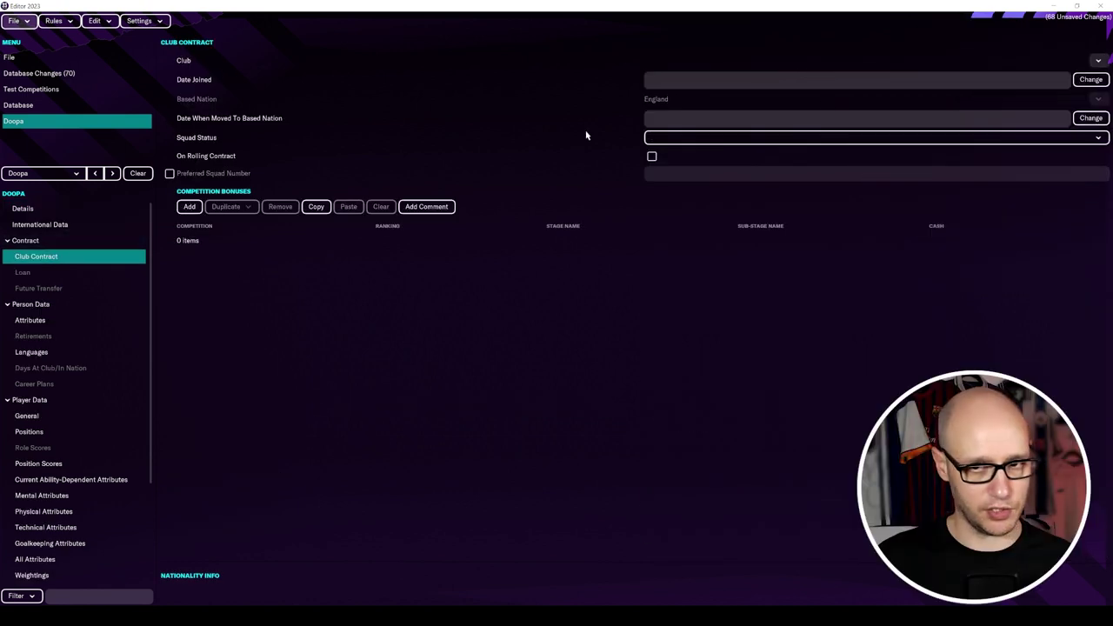
left_click(1098, 61)
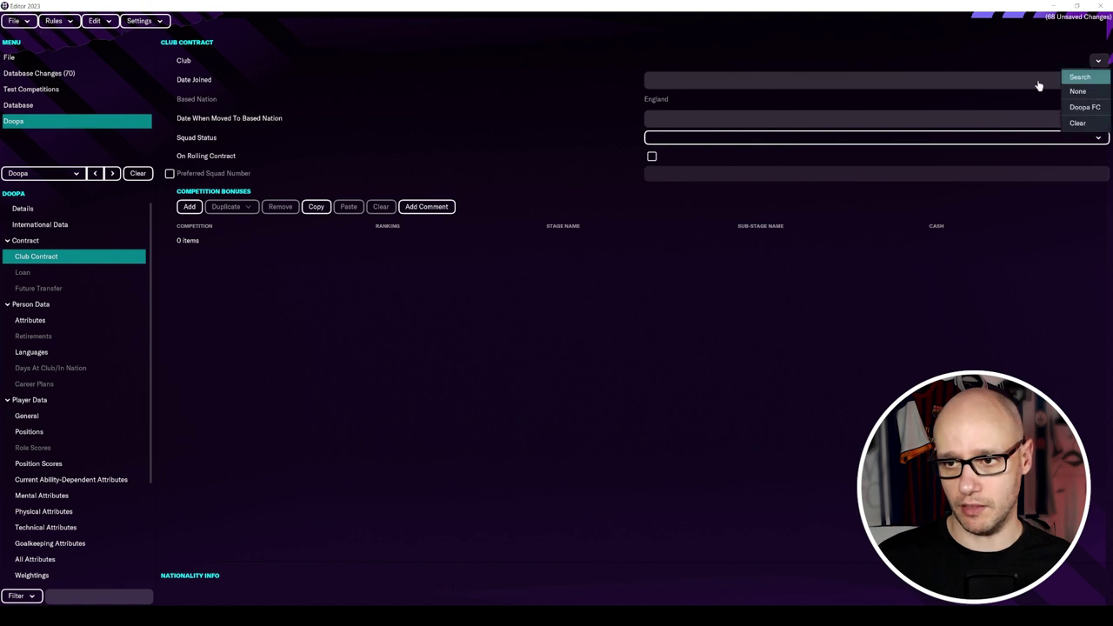
left_click(1078, 107)
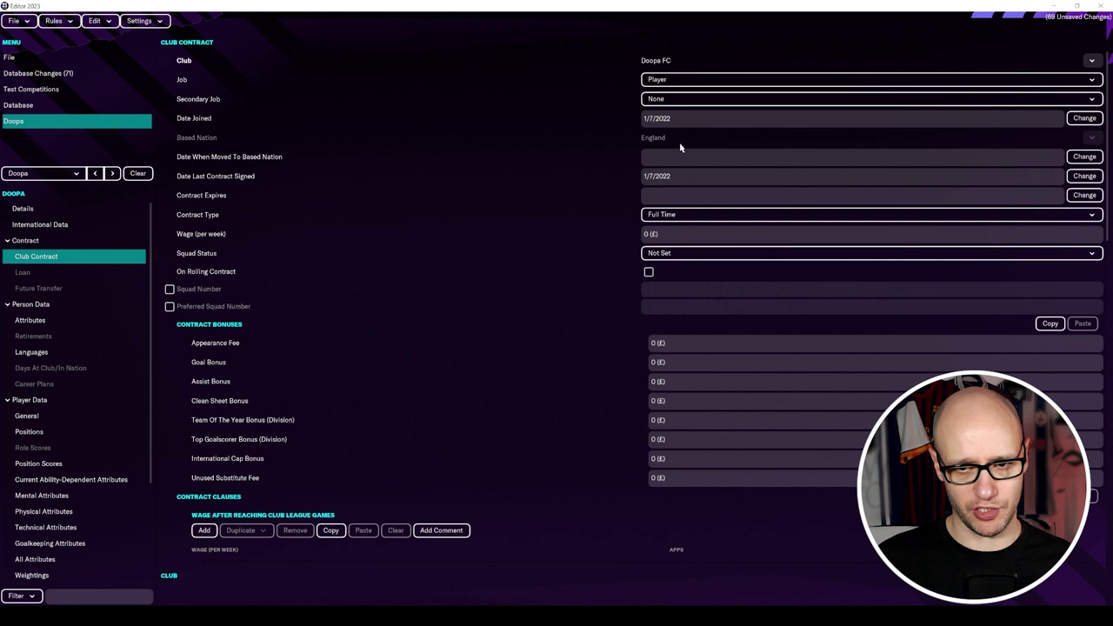
Set the expiry date of the player's Doopa FC contract to June 2027.
left_click(684, 197)
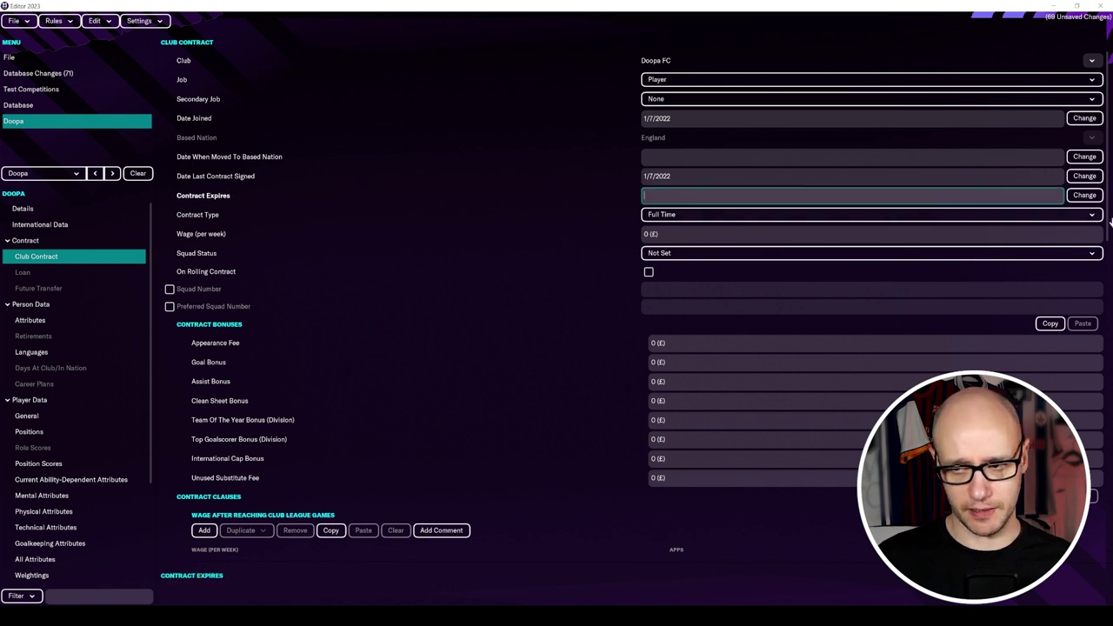
left_click(1084, 195)
left_click(553, 229)
left_click(533, 298)
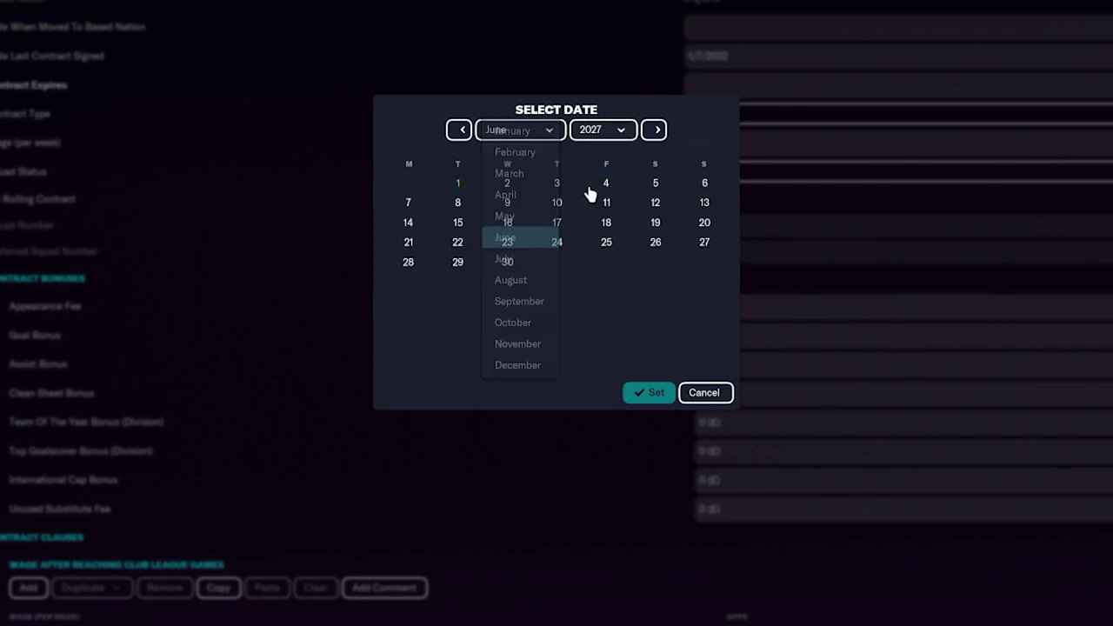
left_click(713, 396)
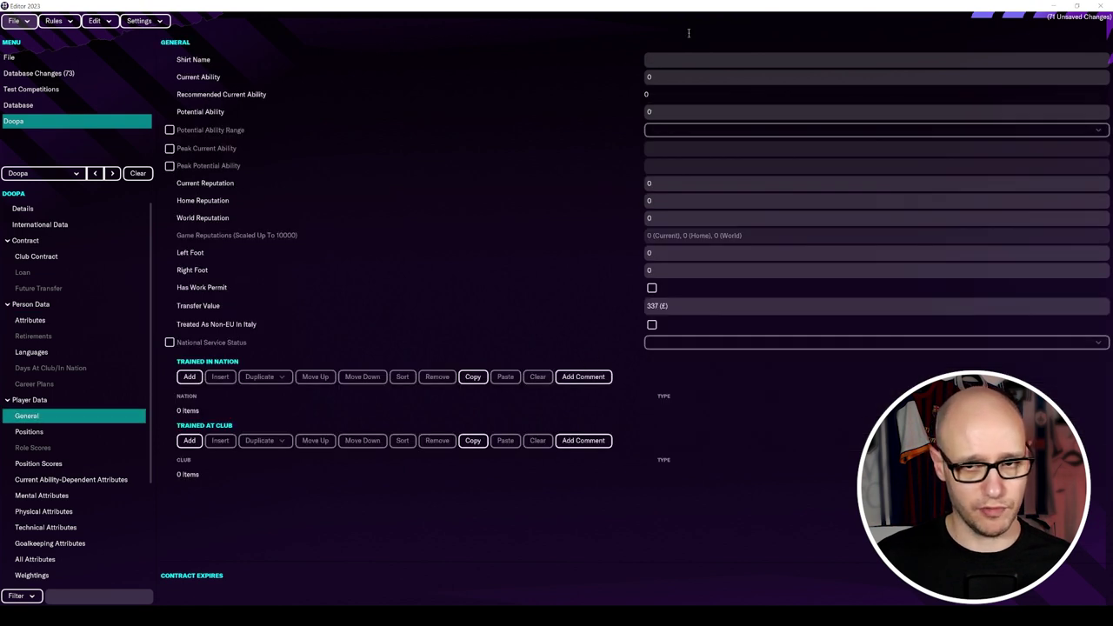
Fill in the player's shirt name and set current ability to 100 and potential ability to 150.
left_click(654, 58)
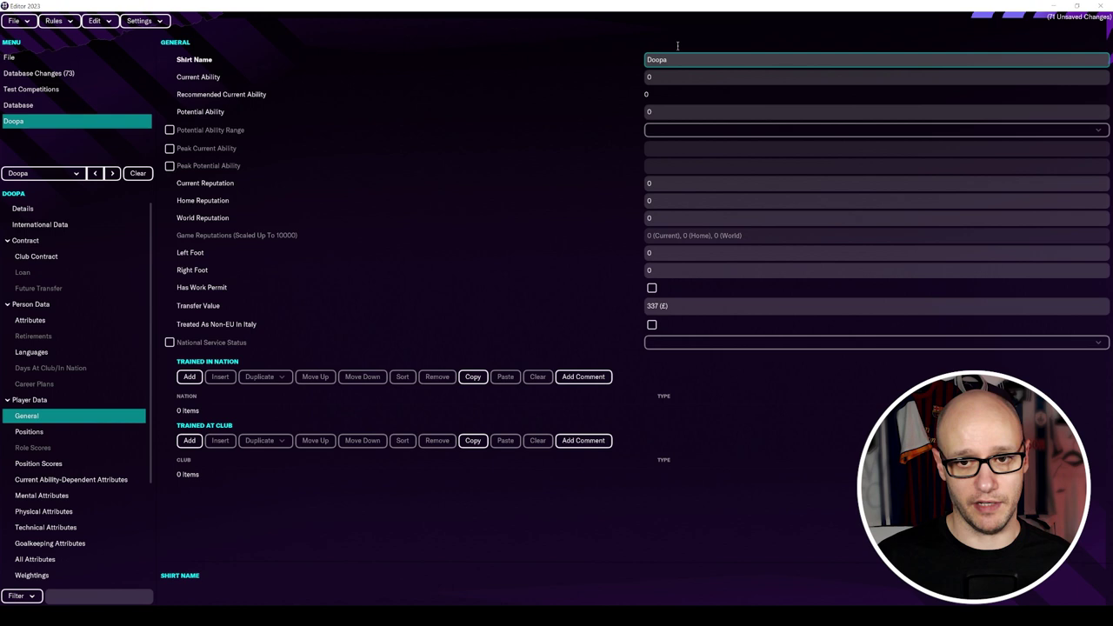
type("Doopa")
left_click(668, 77)
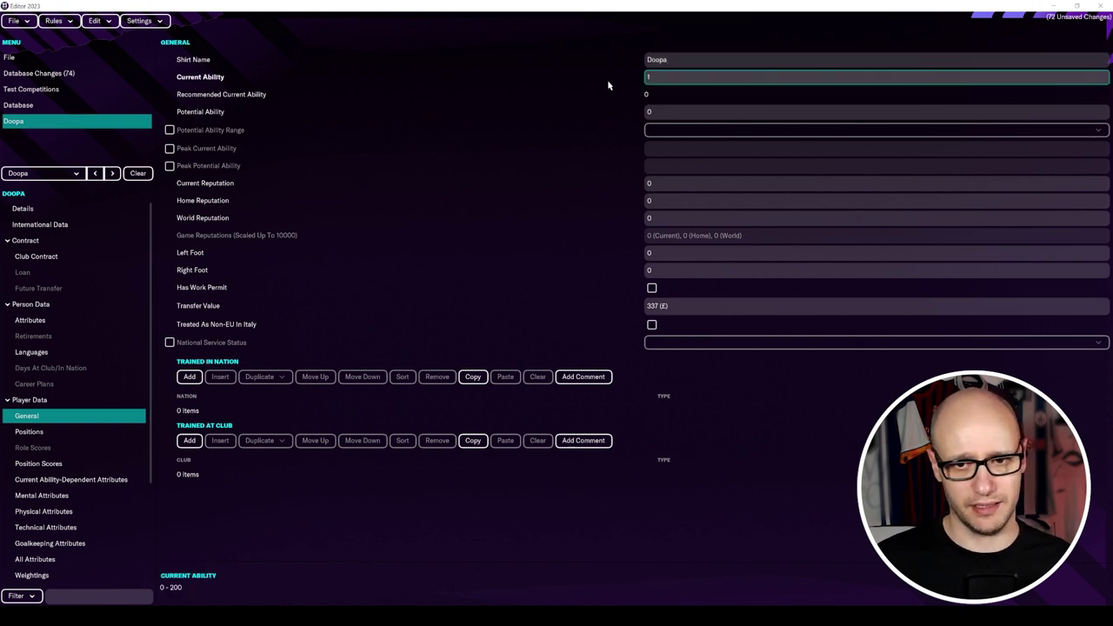
type("100")
key("Tab")
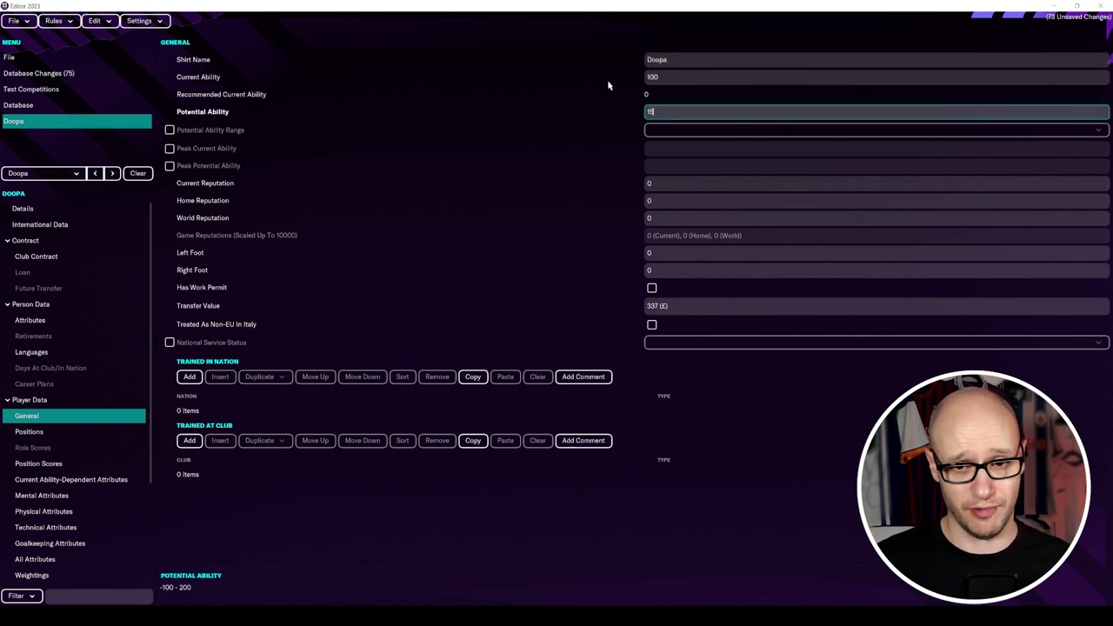
key("Tab")
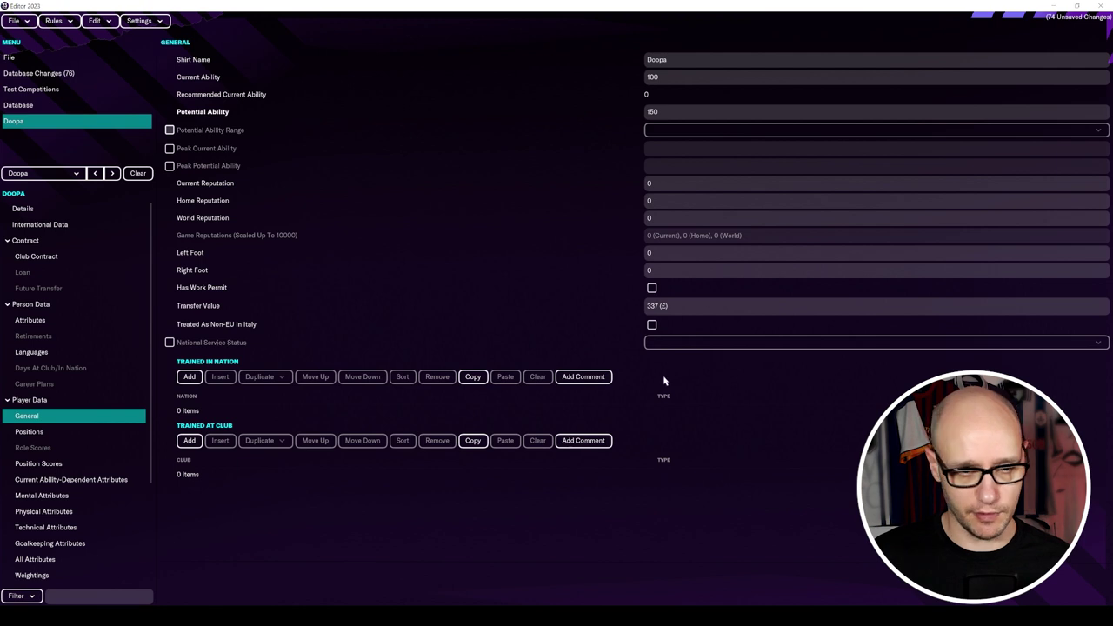
Rate the player's positions: attacking midfielder right 20, left 15, central 10; midfielder left 15, central 10, right 10.
key("Down")
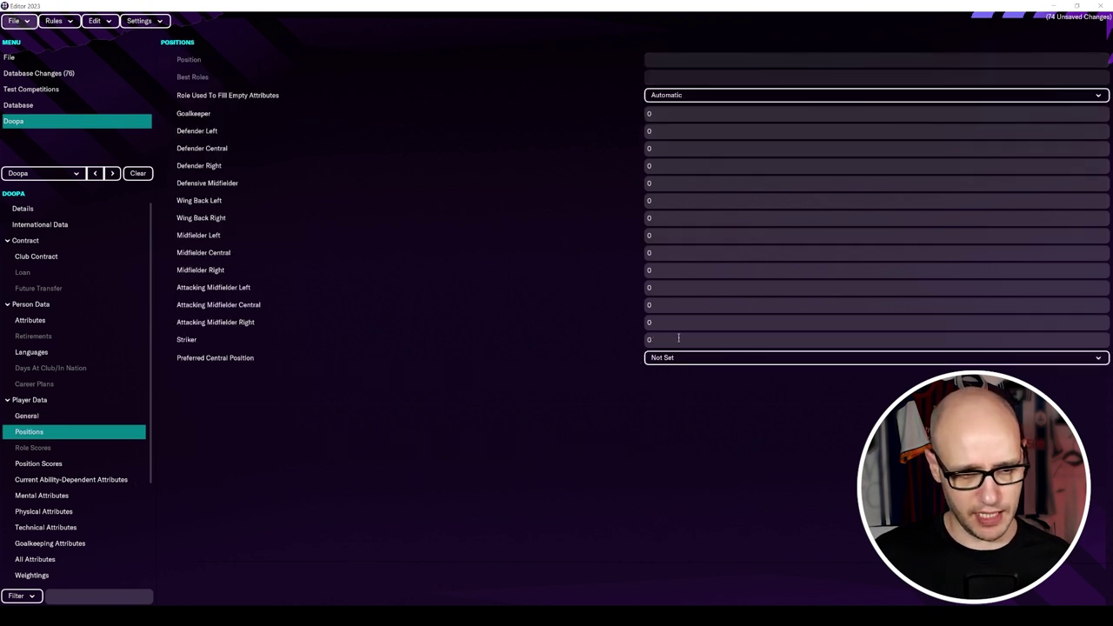
left_click(646, 322)
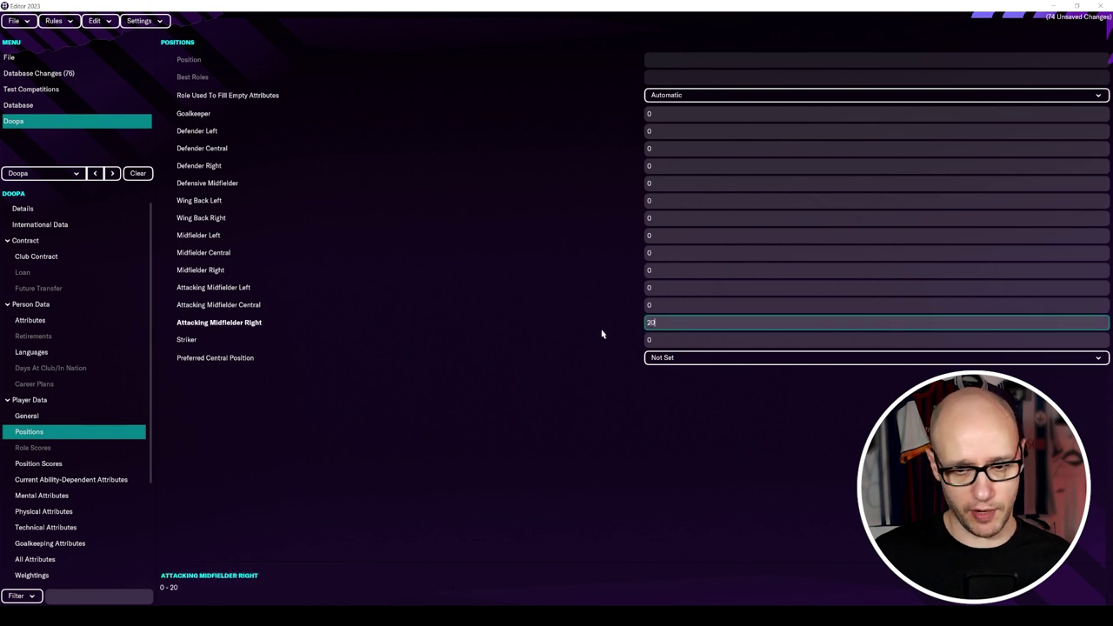
left_click(624, 288)
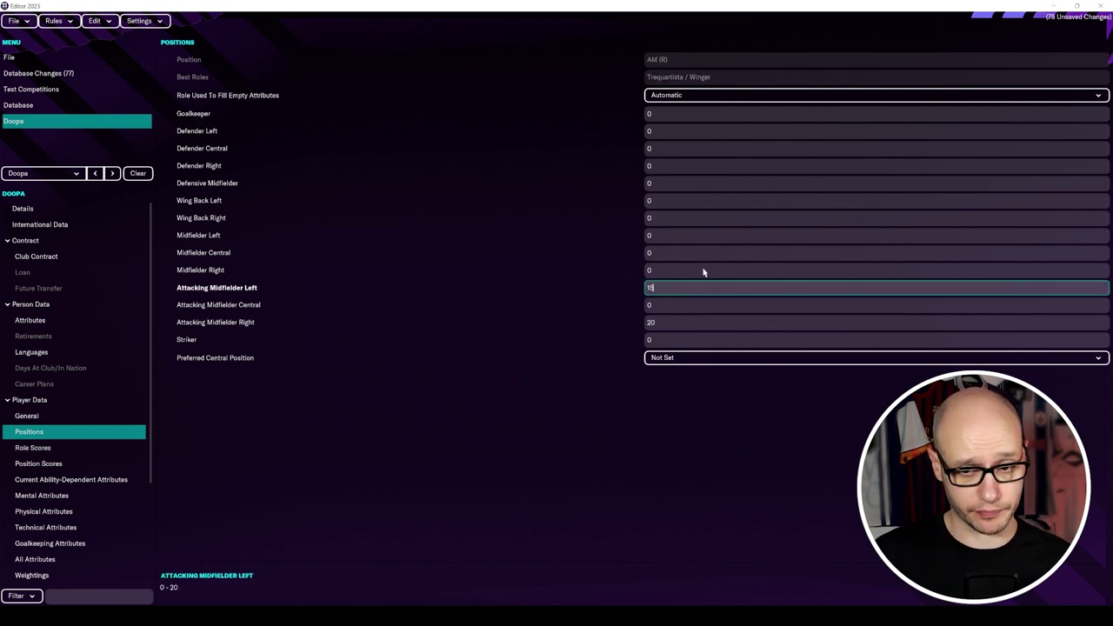
left_click(600, 273)
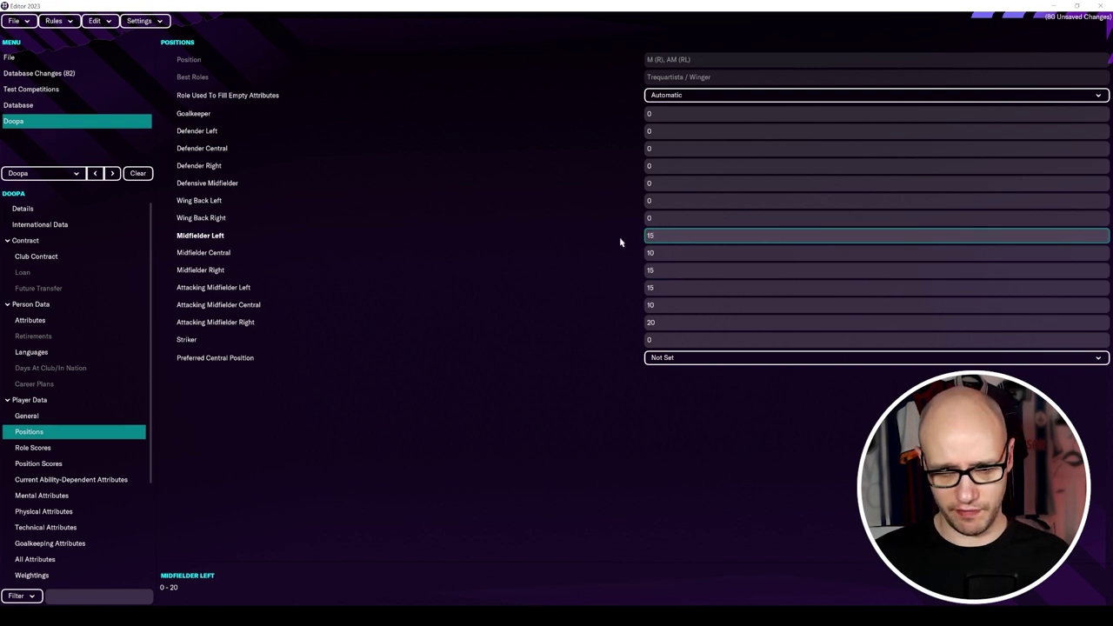
left_click(668, 272)
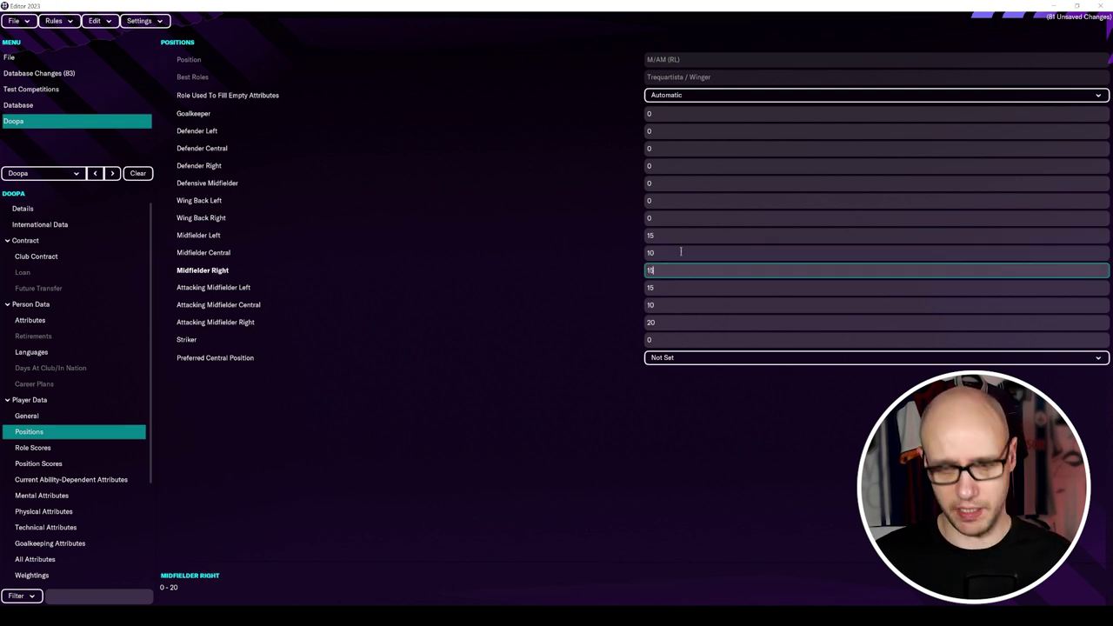
type("10")
key("Return")
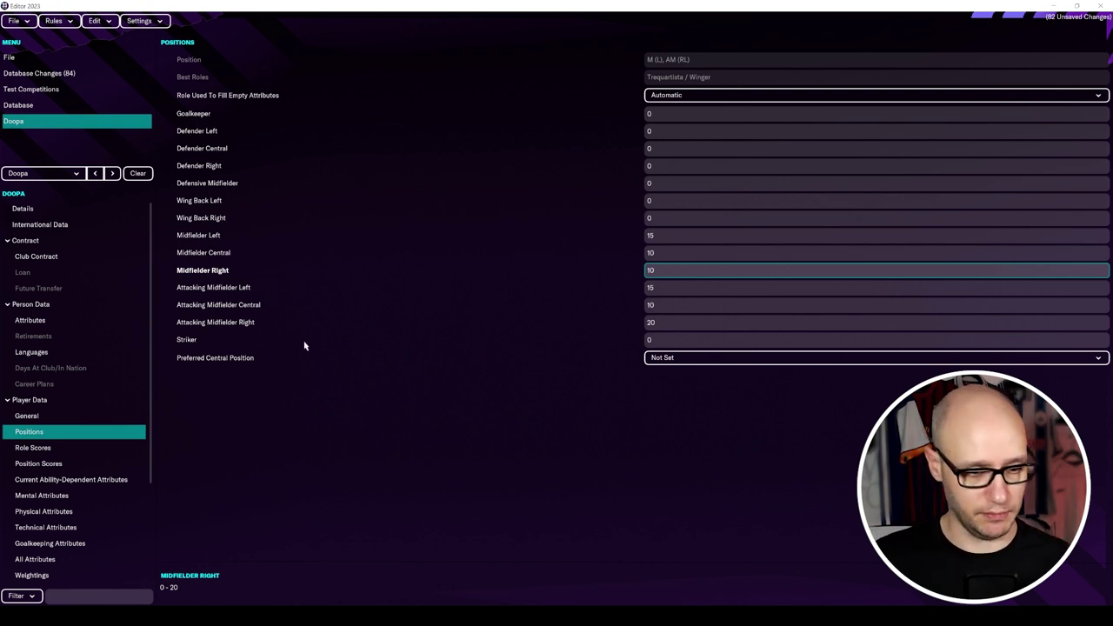
Set the role used to fill empty attributes to Inverted Winger and choose Not Set as the preferred central position.
left_click(783, 96)
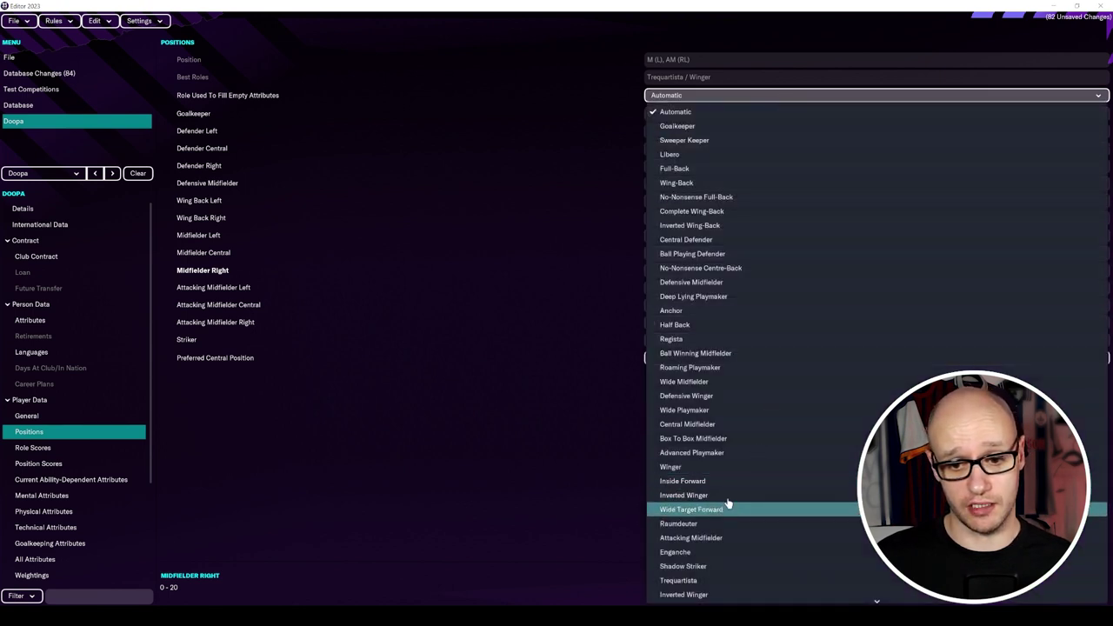
left_click(473, 512)
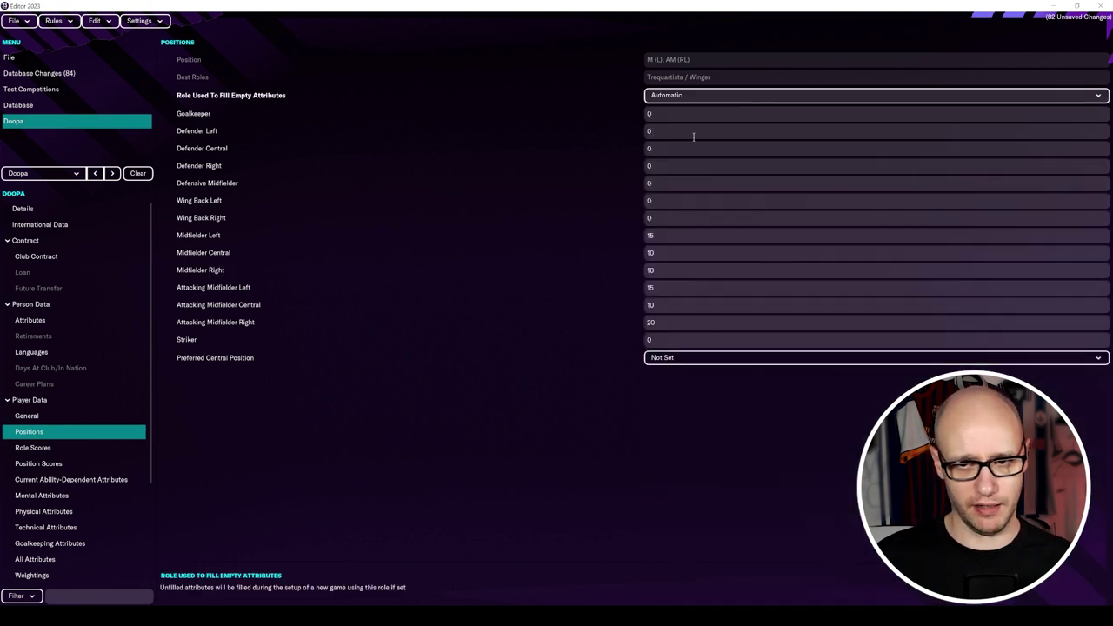
left_click(80, 448)
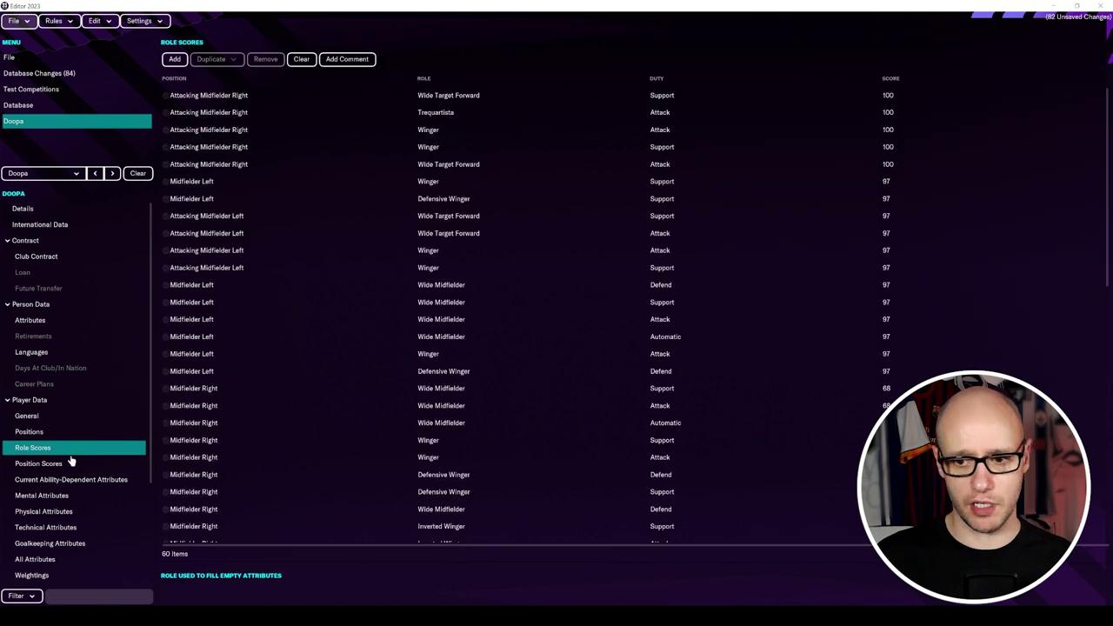
left_click(78, 432)
left_click(768, 100)
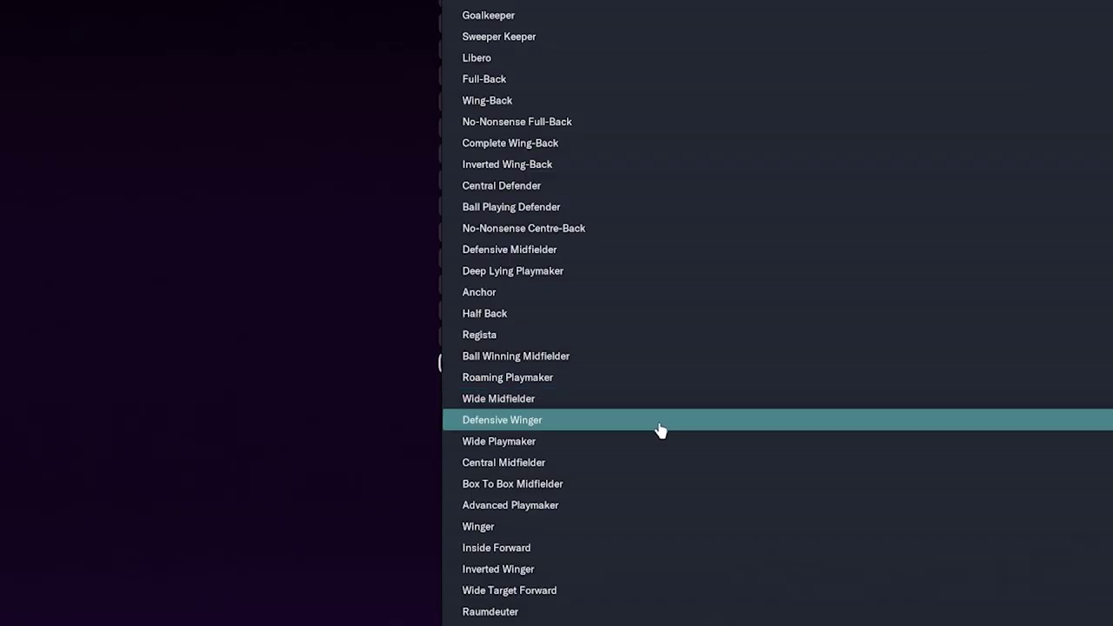
scroll(665, 429, "down", 5)
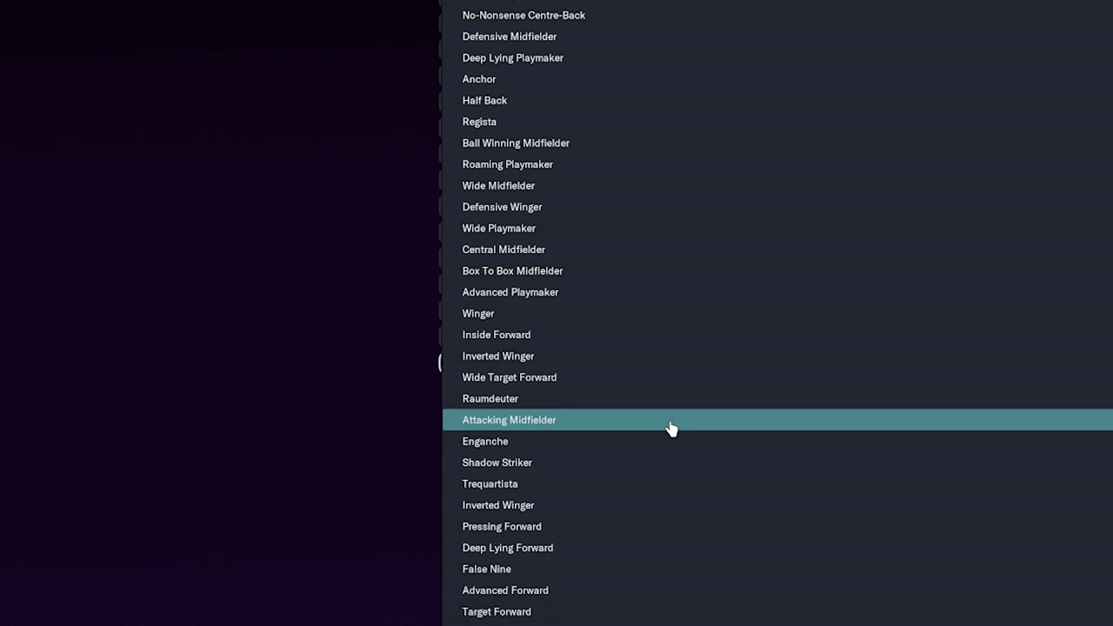
left_click(606, 510)
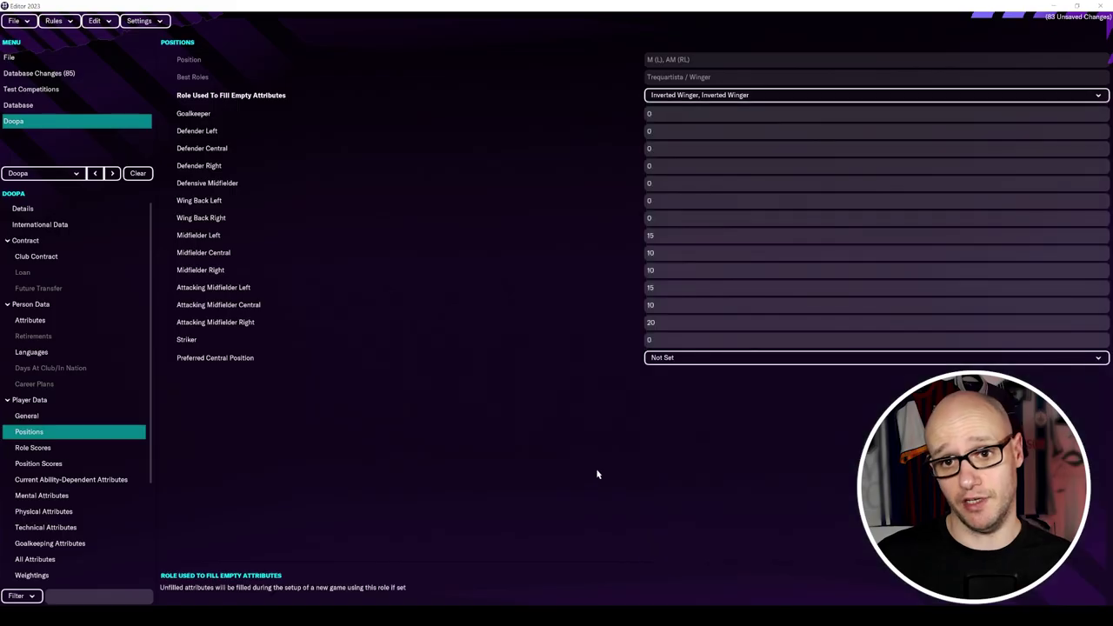
left_click(670, 358)
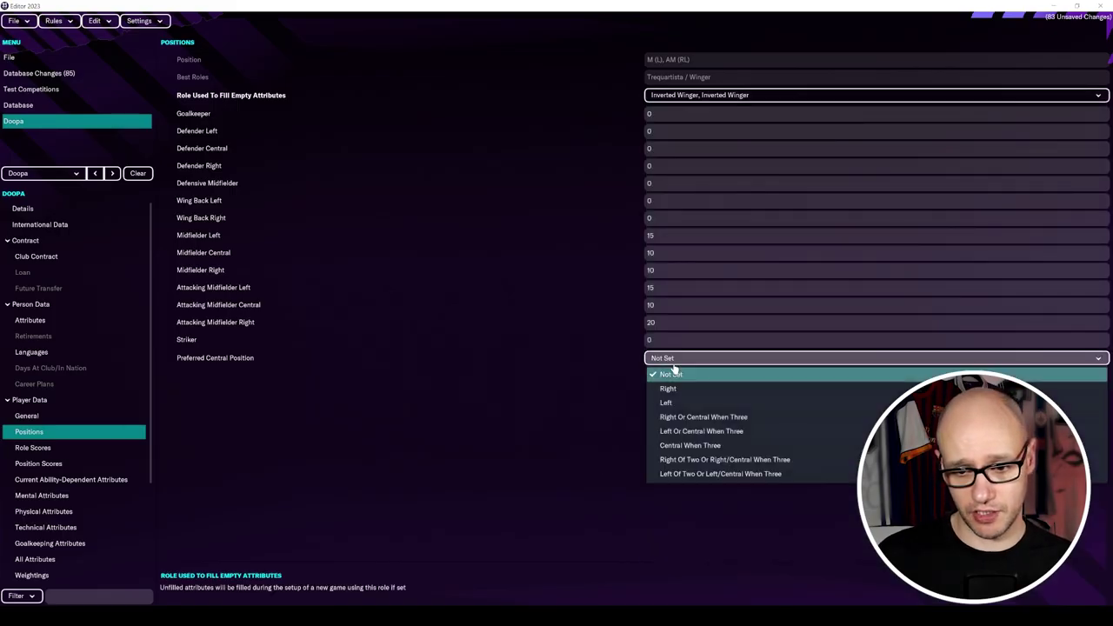
left_click(671, 374)
Examine the player's role scores, position scores, full attribute list and attribute weightings.
left_click(71, 447)
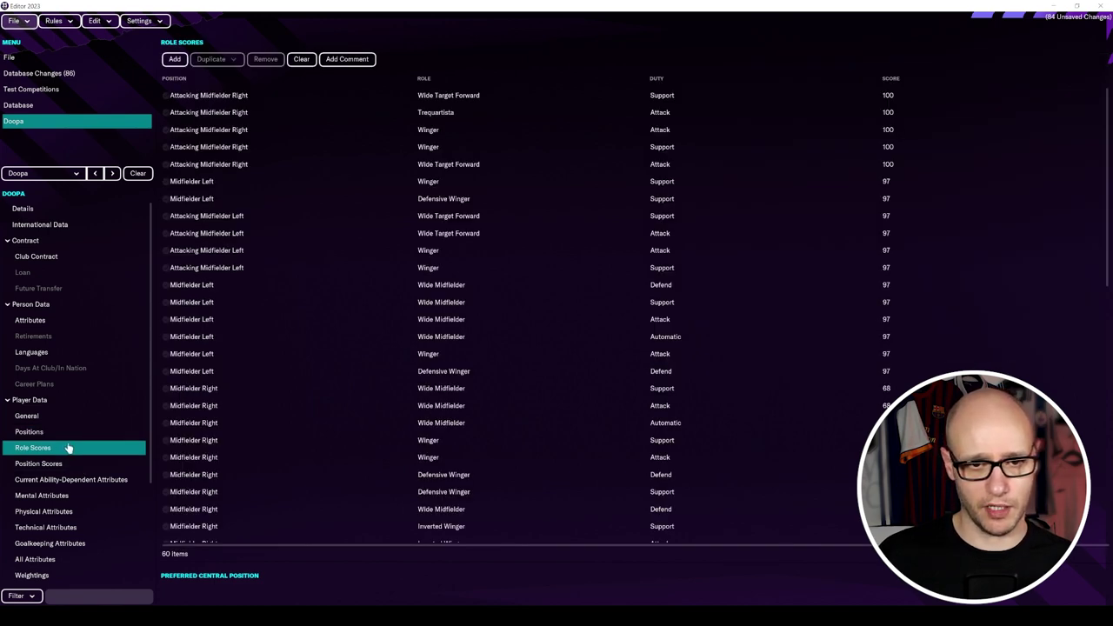
scroll(472, 241, "down", 5)
scroll(589, 201, "up", 5)
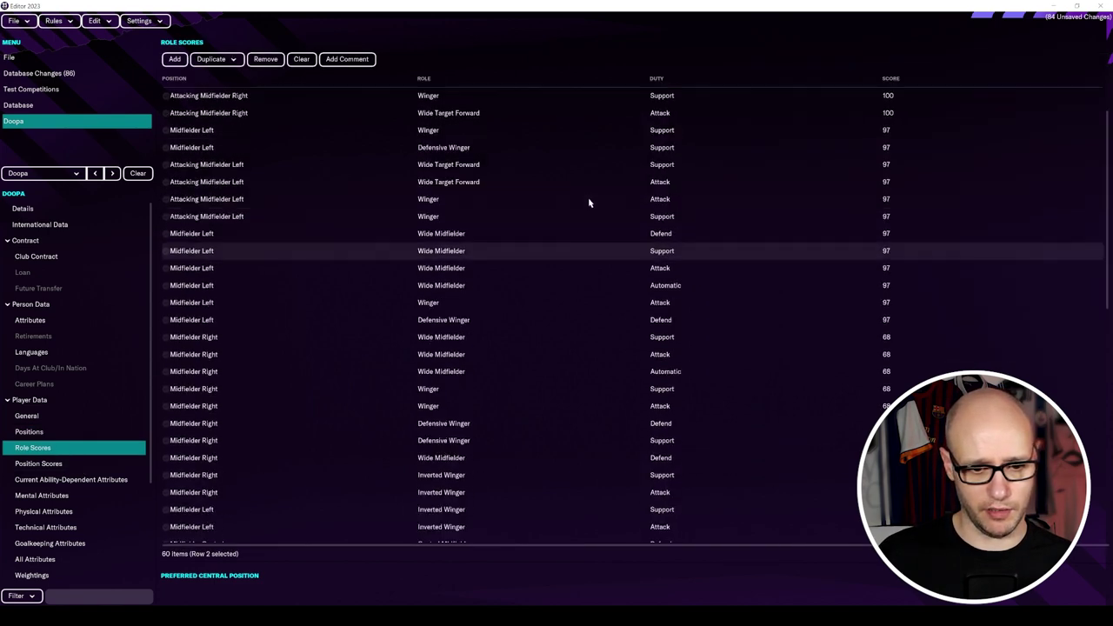
left_click(588, 129)
left_click(69, 464)
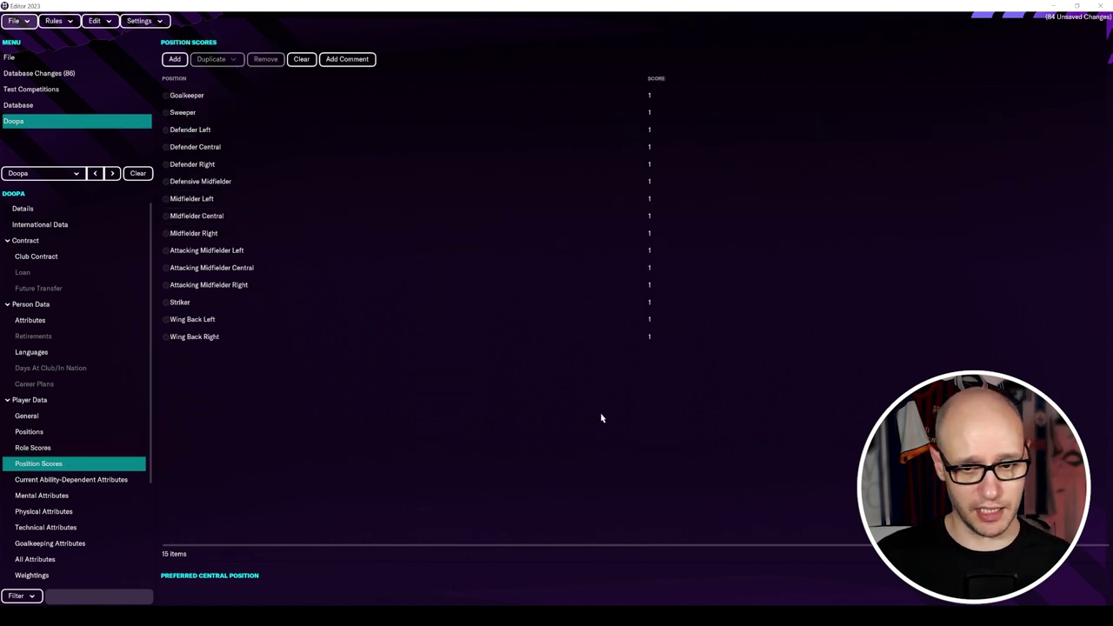
scroll(78, 391, "down", 3)
left_click(39, 452)
left_click(52, 420)
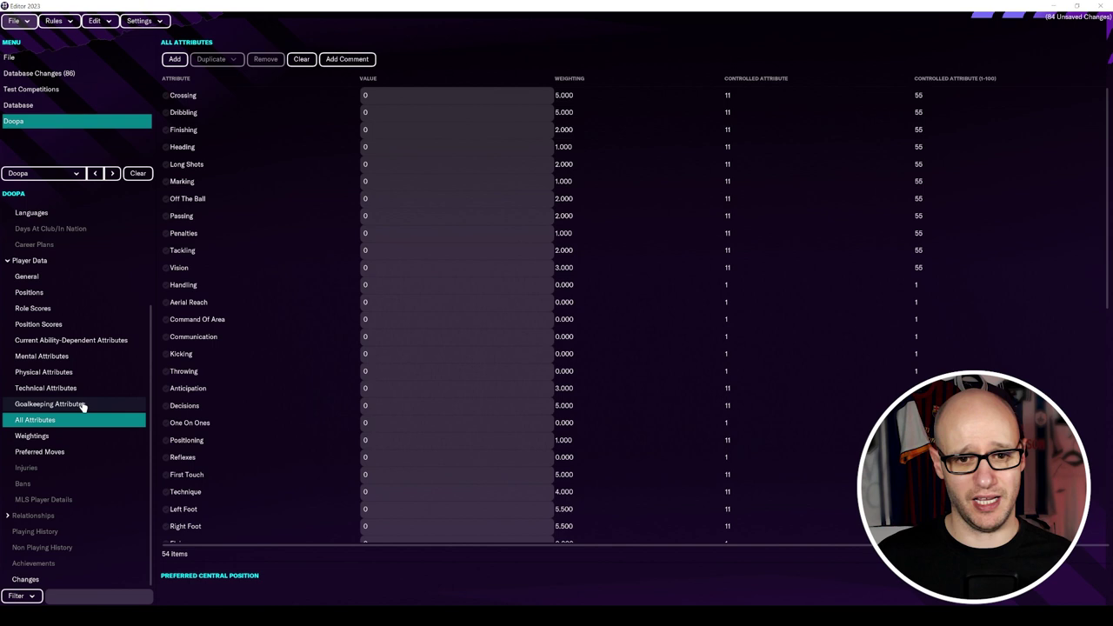
scroll(331, 201, "up", 1)
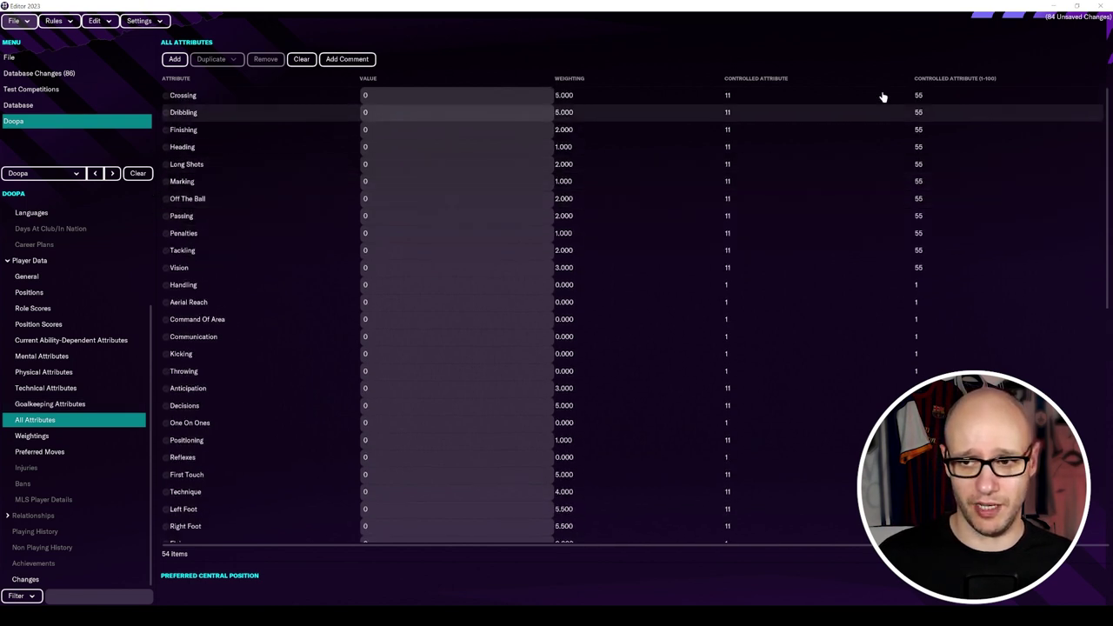
left_click(21, 435)
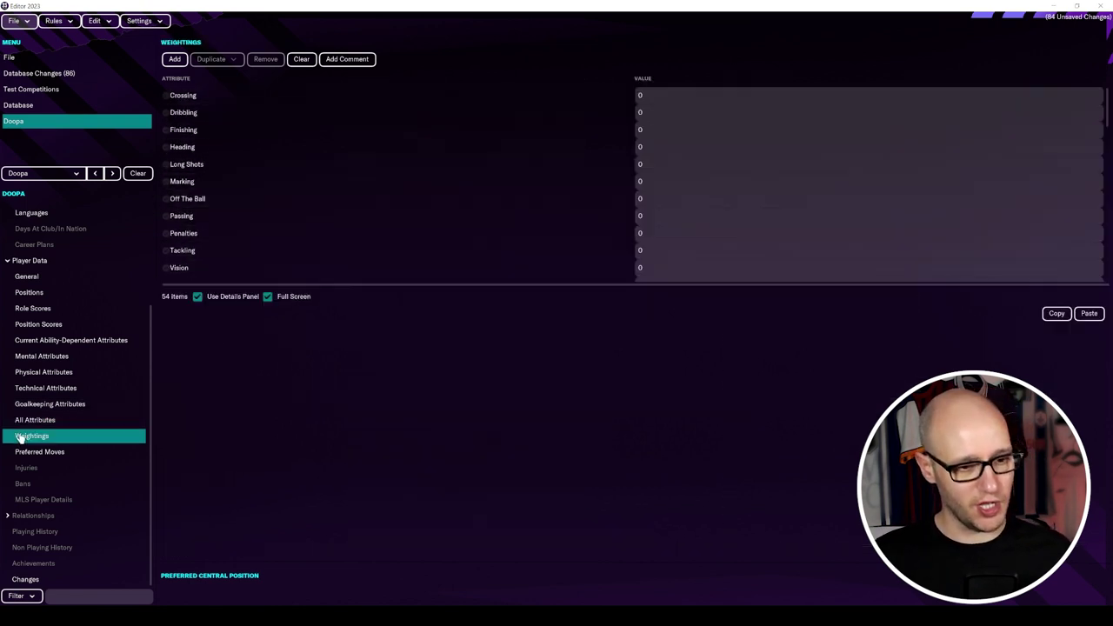
Enable the preferred moves Runs With Ball Down Left and Right, Gets Into Opposition Area, Moves Into Channels, Shoots From Distance and Curls Ball.
left_click(65, 451)
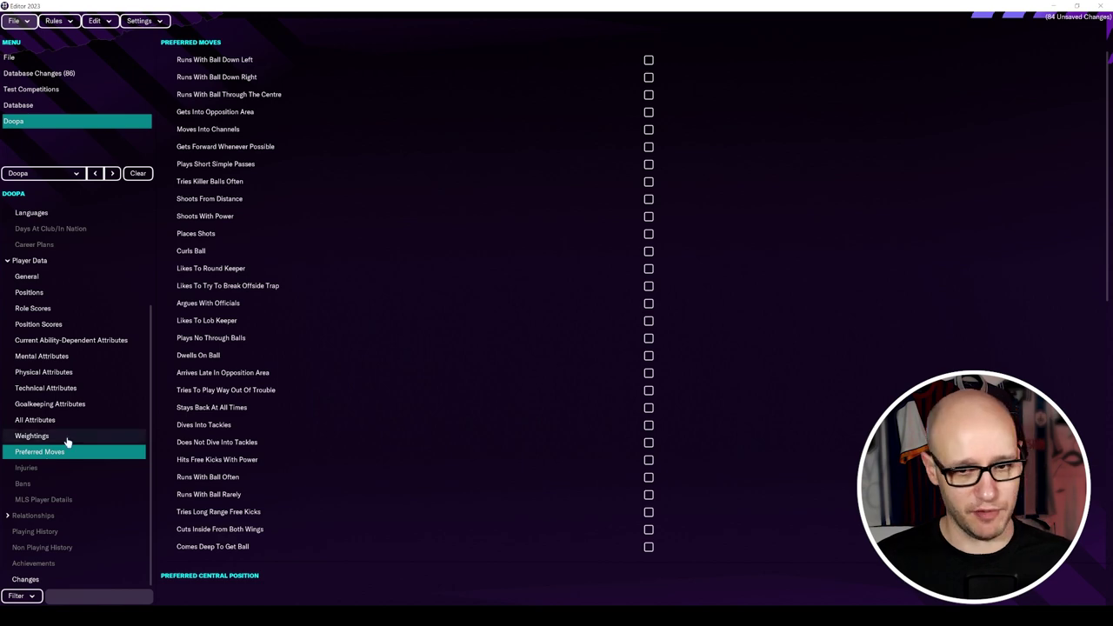
left_click(648, 59)
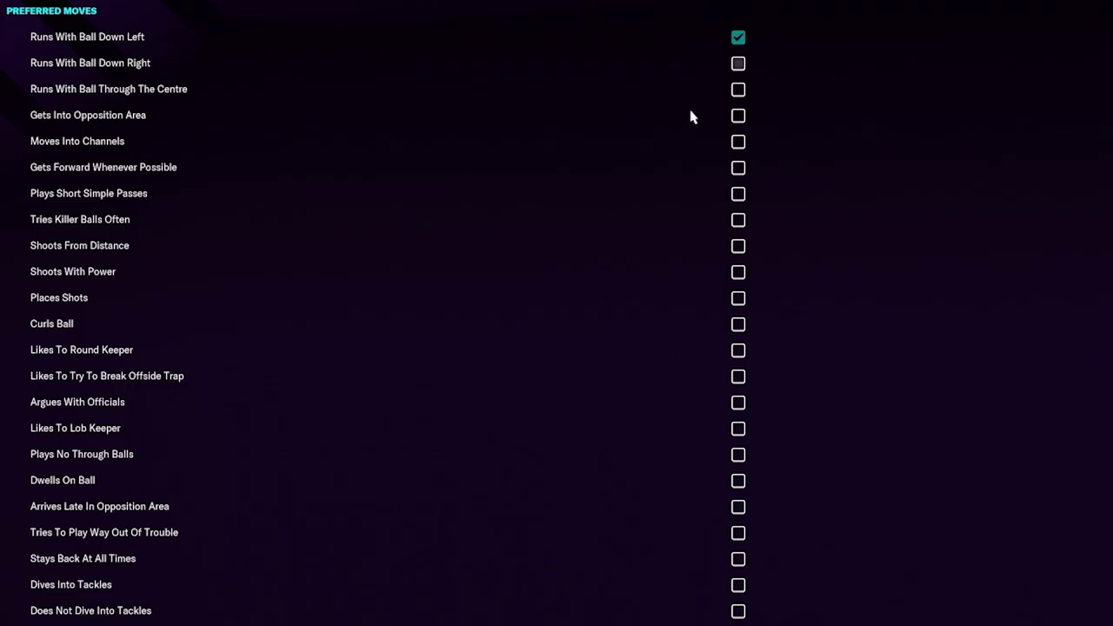
left_click(738, 64)
left_click(739, 117)
left_click(738, 144)
left_click(738, 222)
left_click(739, 247)
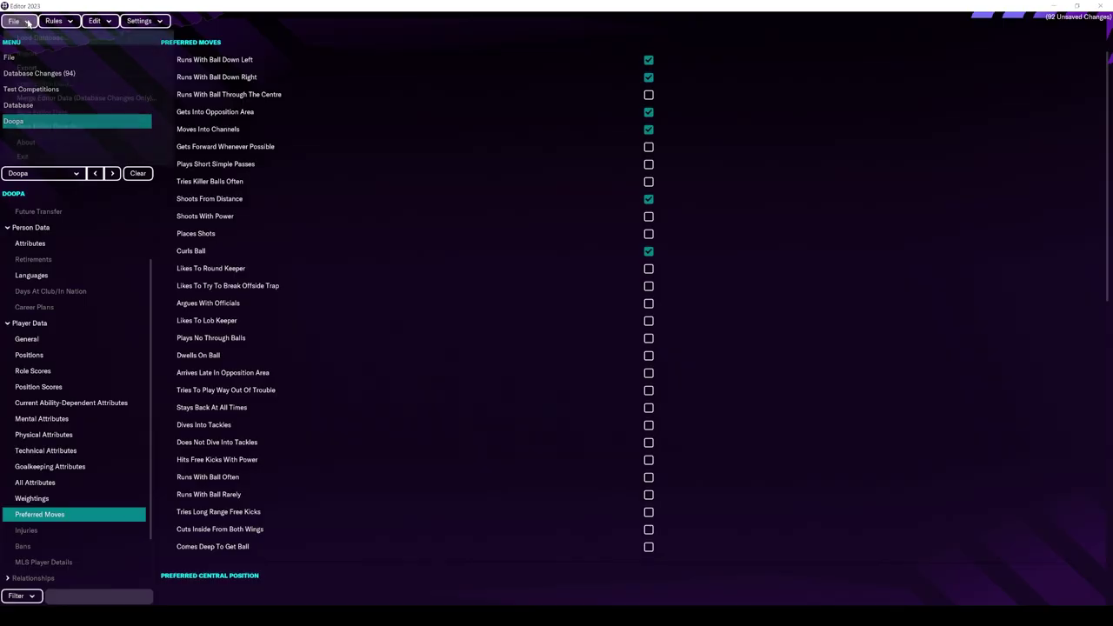
Save the editor data locally under the title TEST DOOPA CLUB PLAYER.
left_click(26, 21)
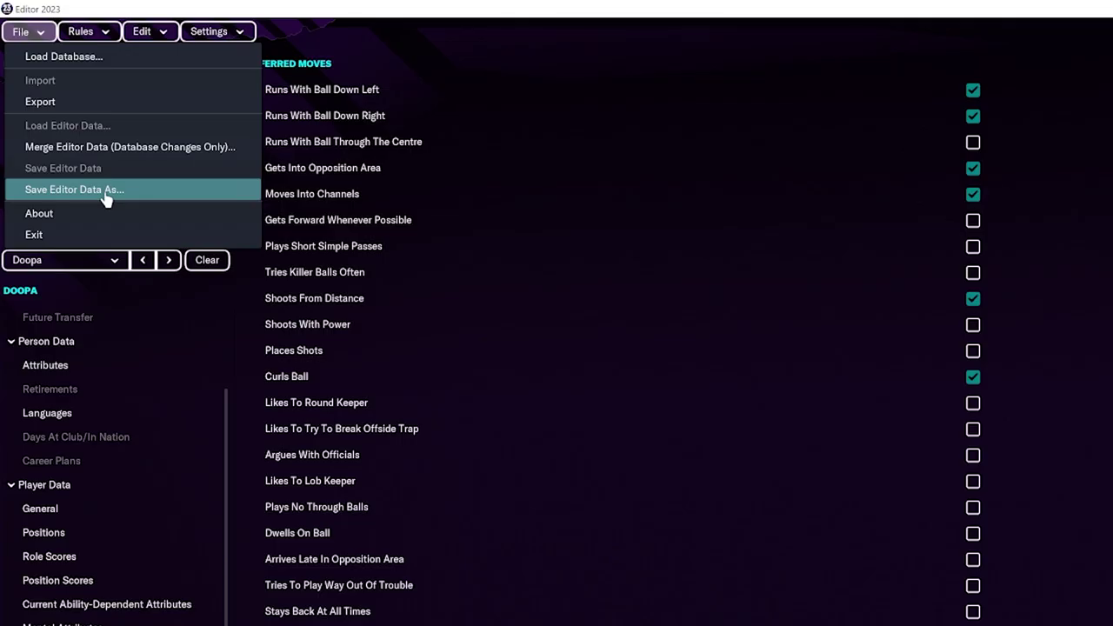
left_click(105, 191)
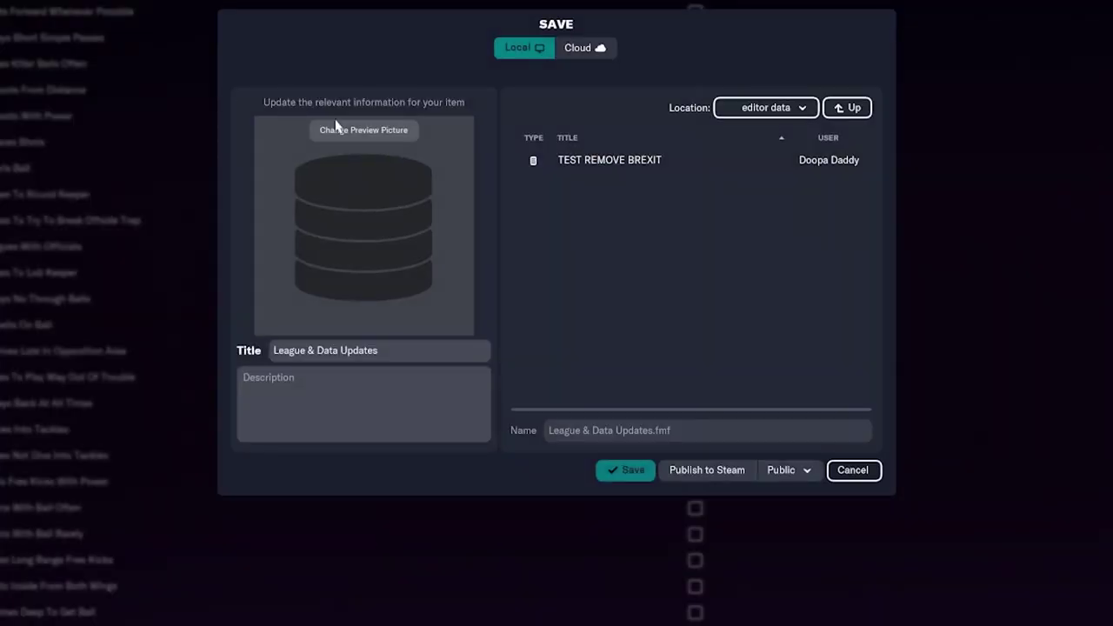
left_click_drag(391, 352, 256, 344)
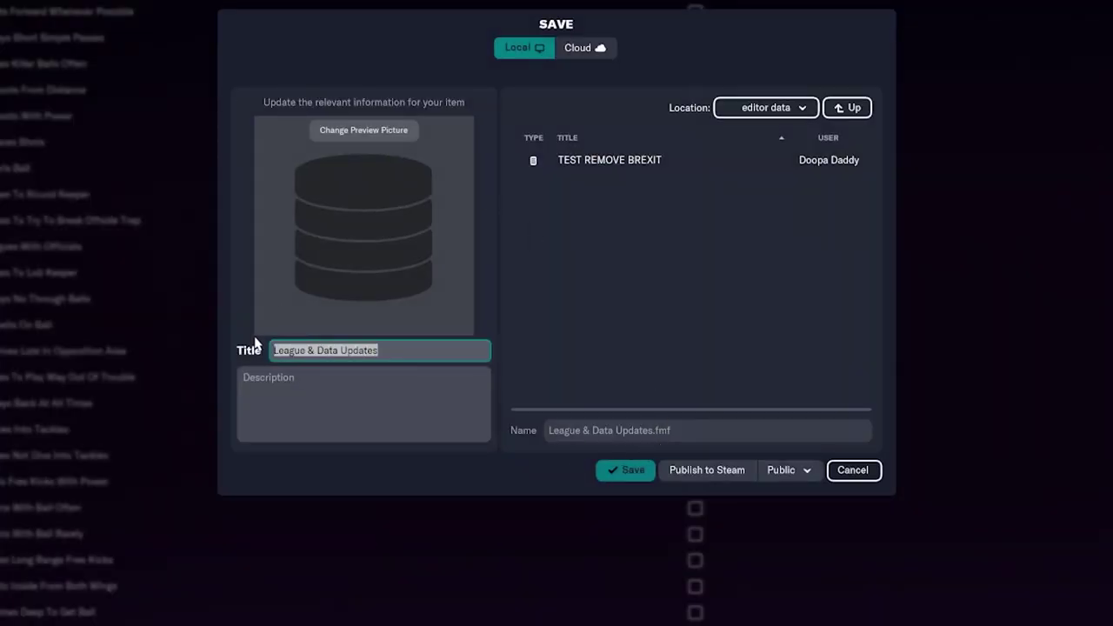
type("TEST DOOPA")
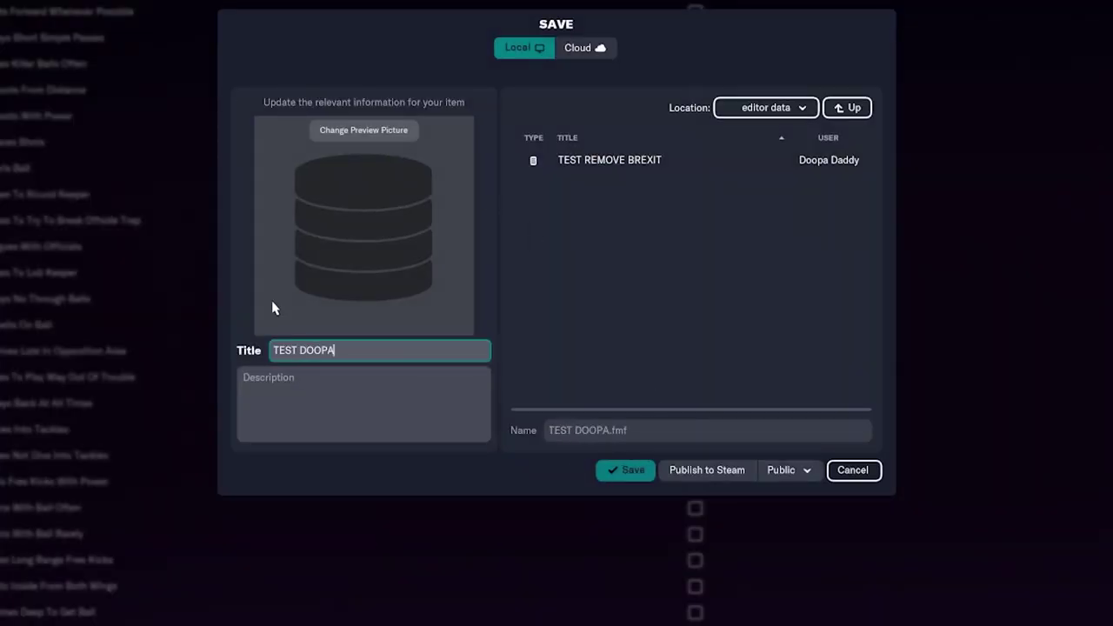
type(" CLUB PLAYER")
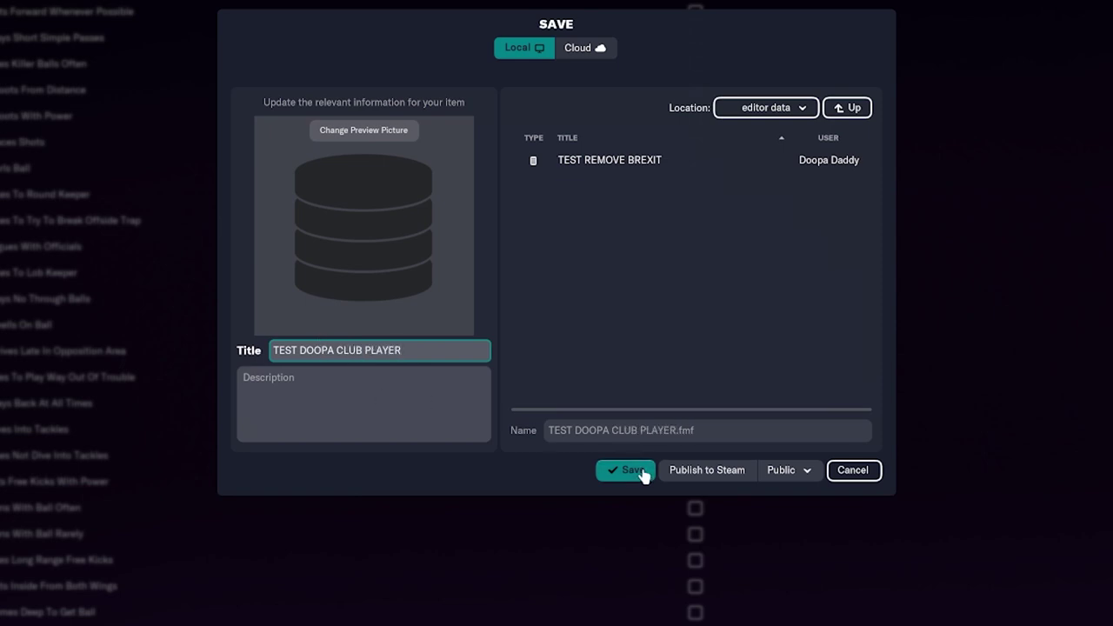
left_click(643, 470)
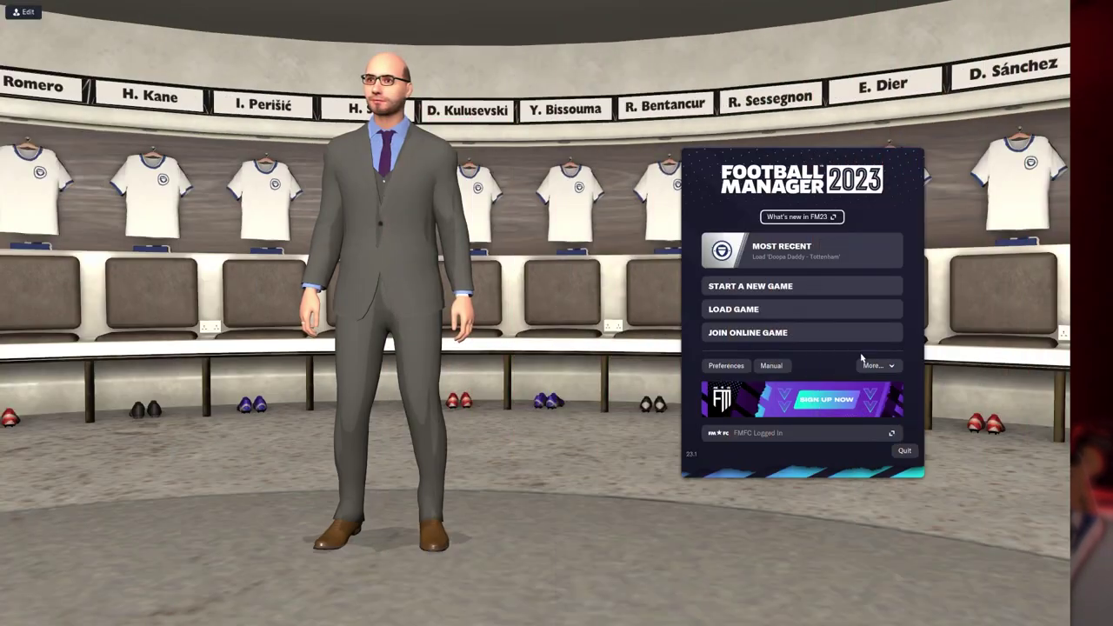
Start setting up a new career on the Football Manager 2023 database with the TEST DOOPA CLUB PLAYER editor data file enabled.
left_click(802, 286)
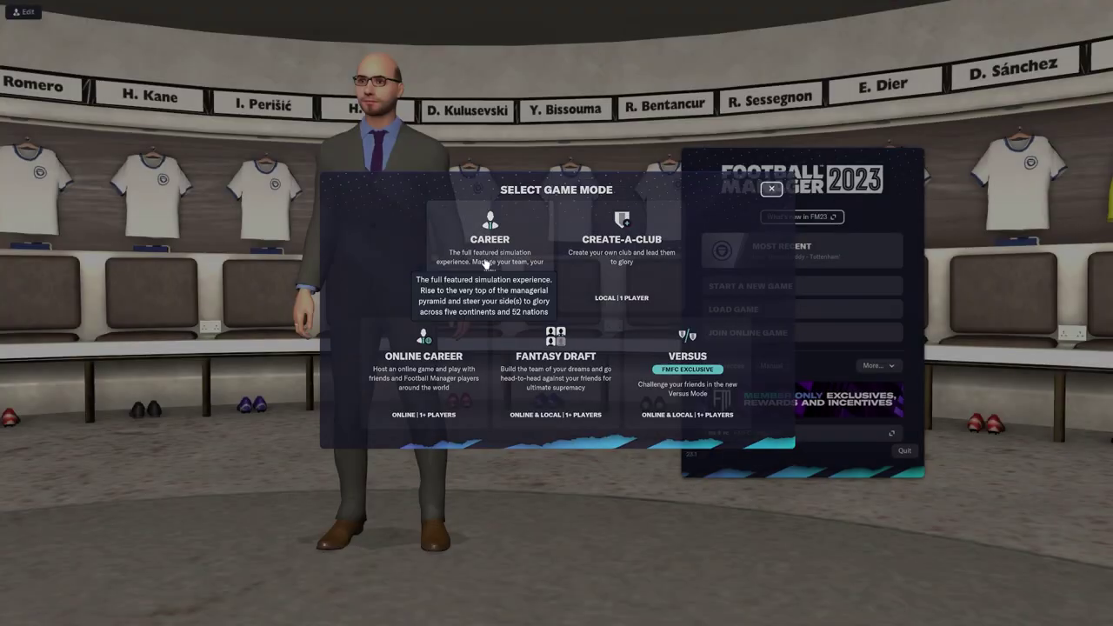
left_click(397, 174)
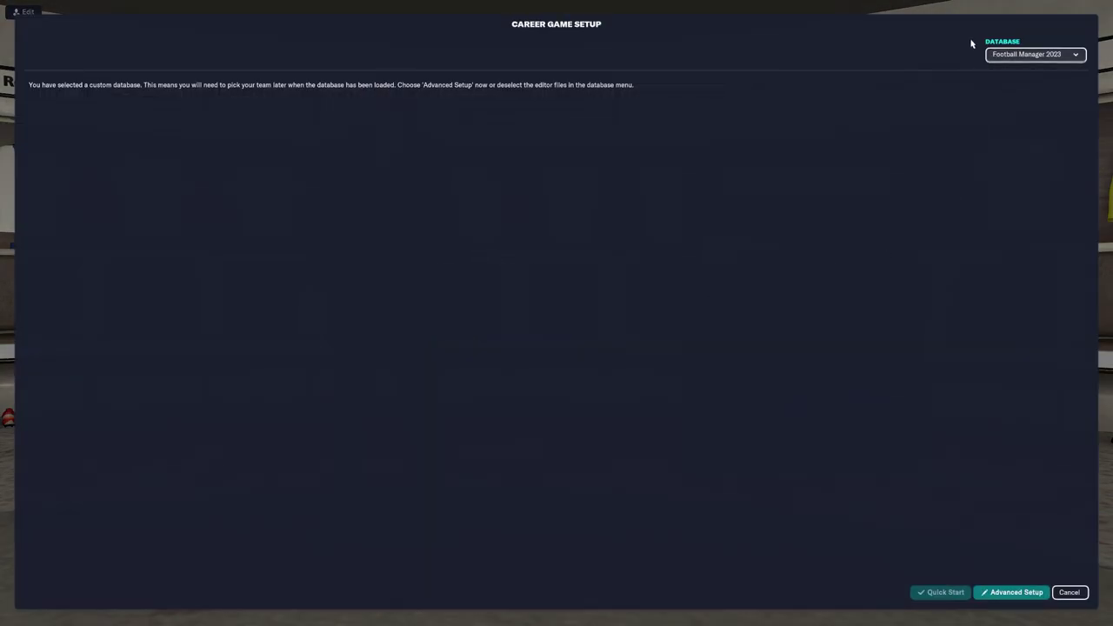
left_click(1014, 59)
left_click(644, 300)
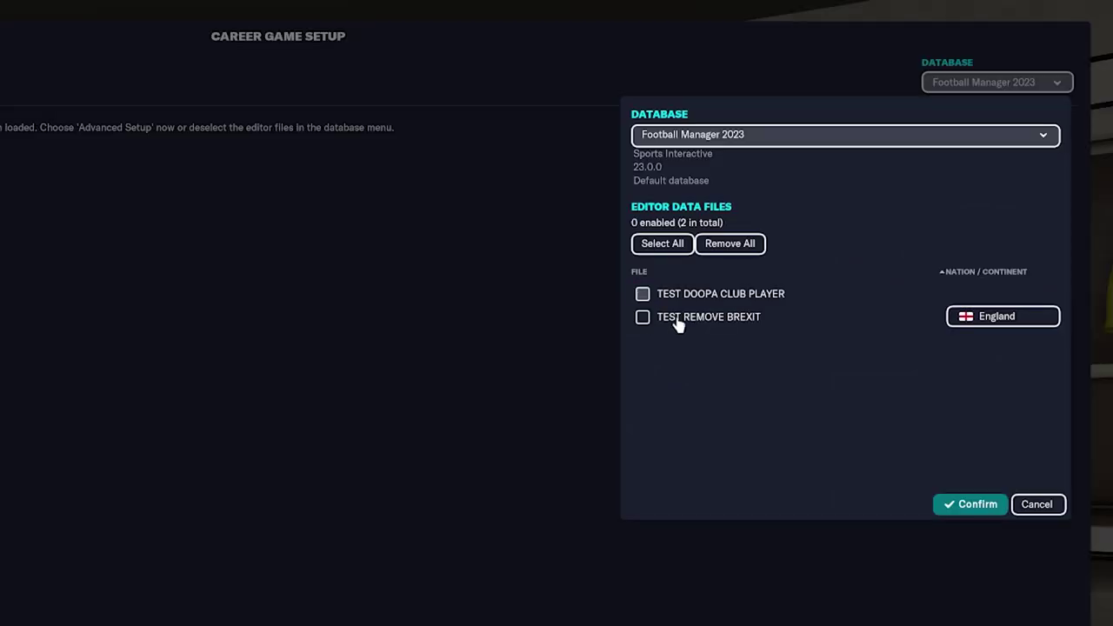
left_click(652, 299)
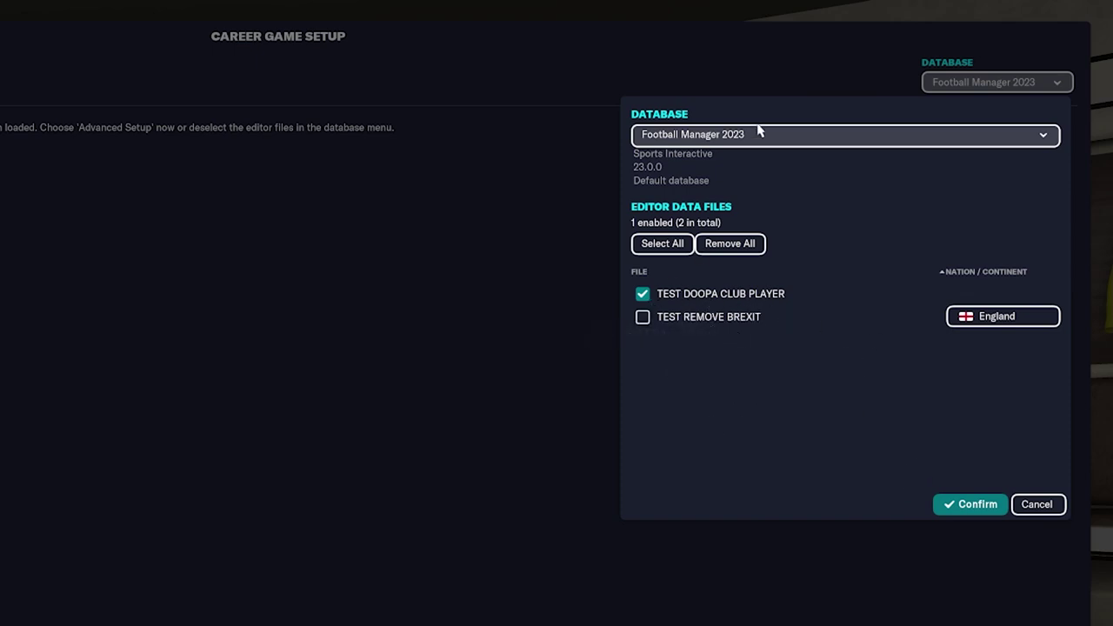
left_click(967, 506)
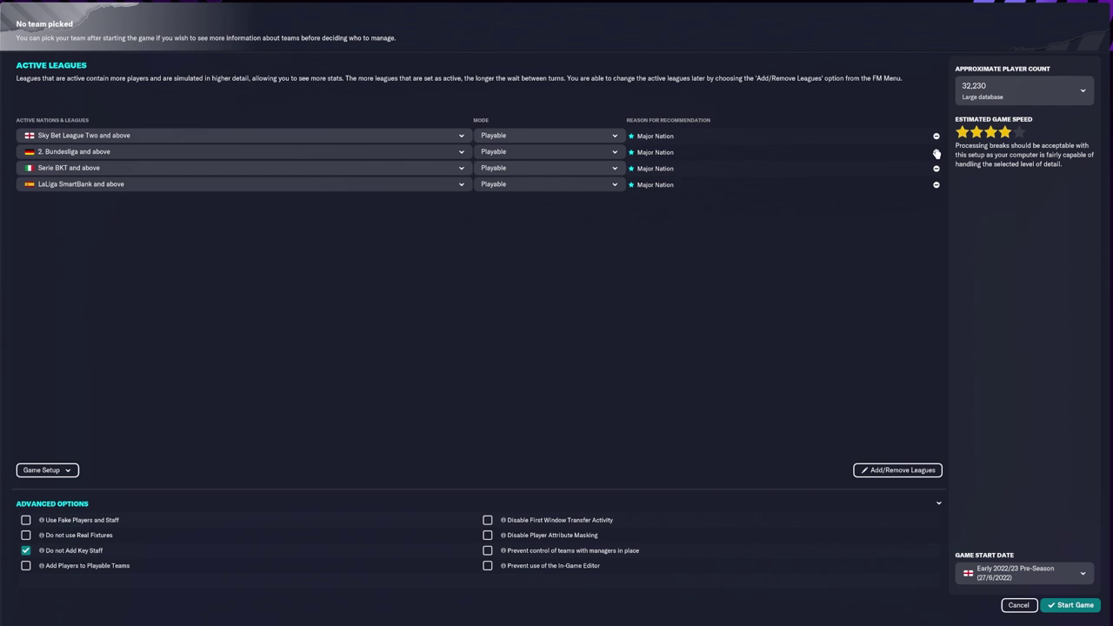
Remove the German, Italian and Spanish leagues and set England's active leagues to Vanarama National League North/South and above.
left_click(936, 152)
left_click(936, 152)
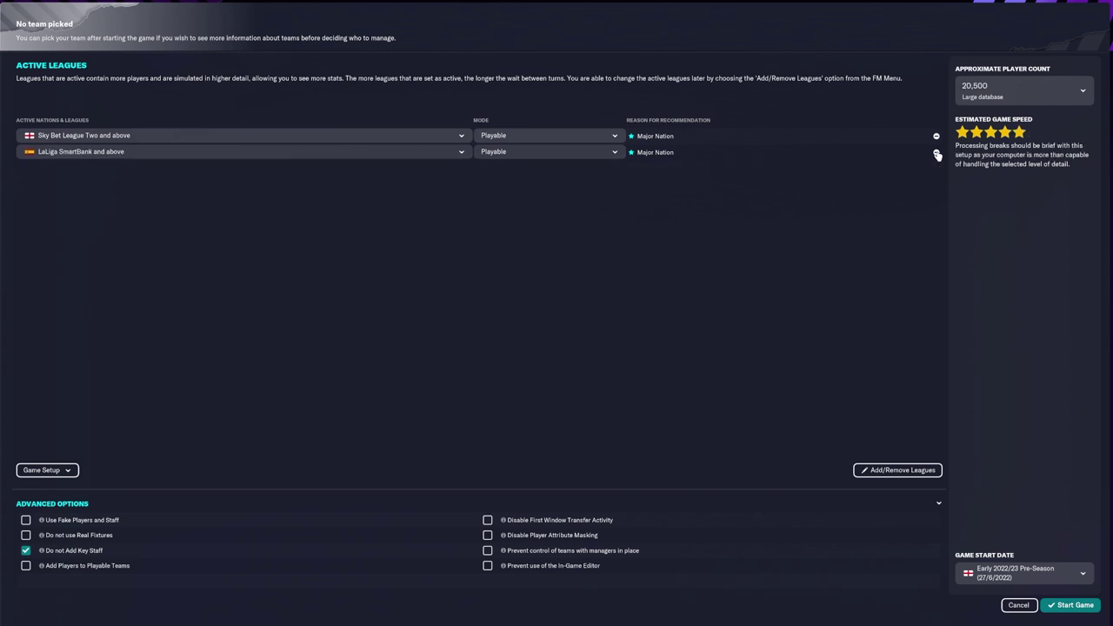
left_click(360, 138)
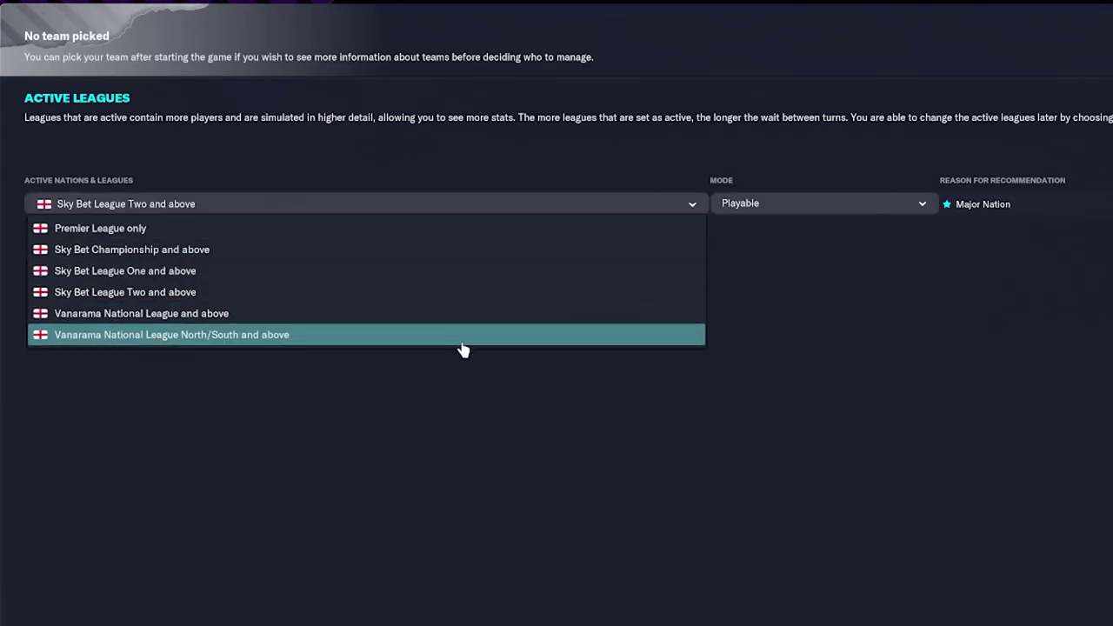
left_click(462, 344)
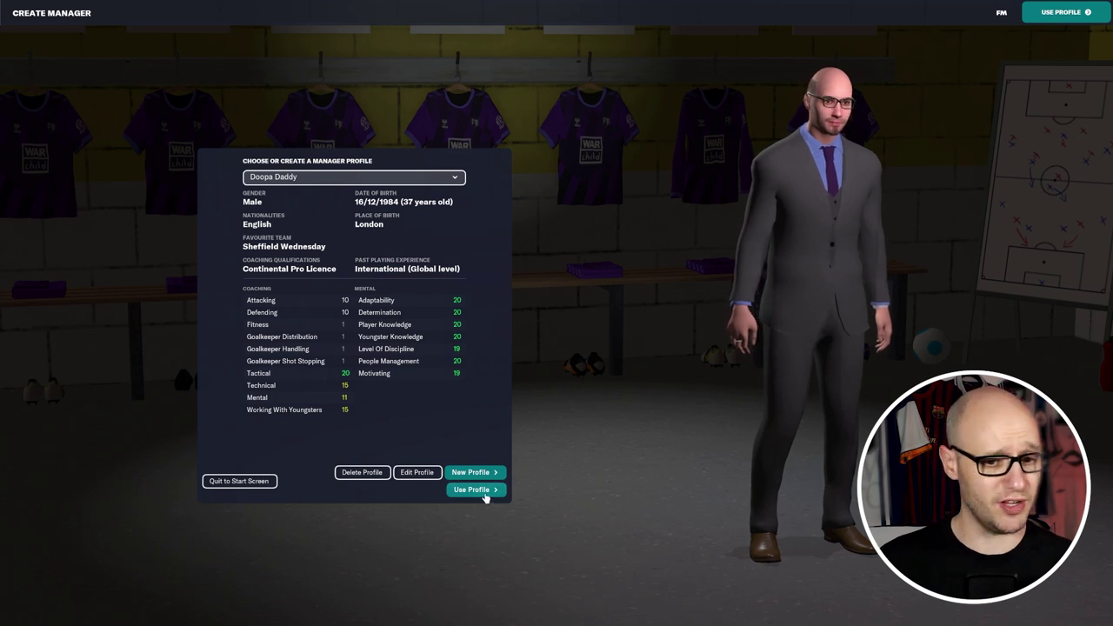
Use the existing manager profile and choose Doopa FC from England's National League South as the team to manage.
left_click(474, 489)
left_click(373, 103)
mouse_move(390, 134)
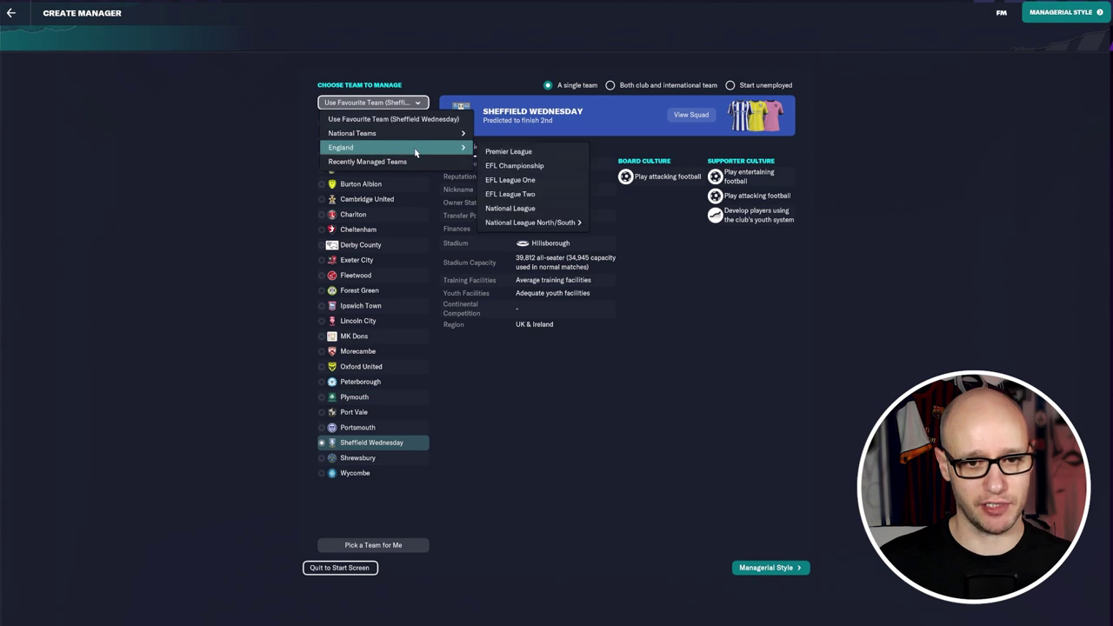
mouse_move(547, 222)
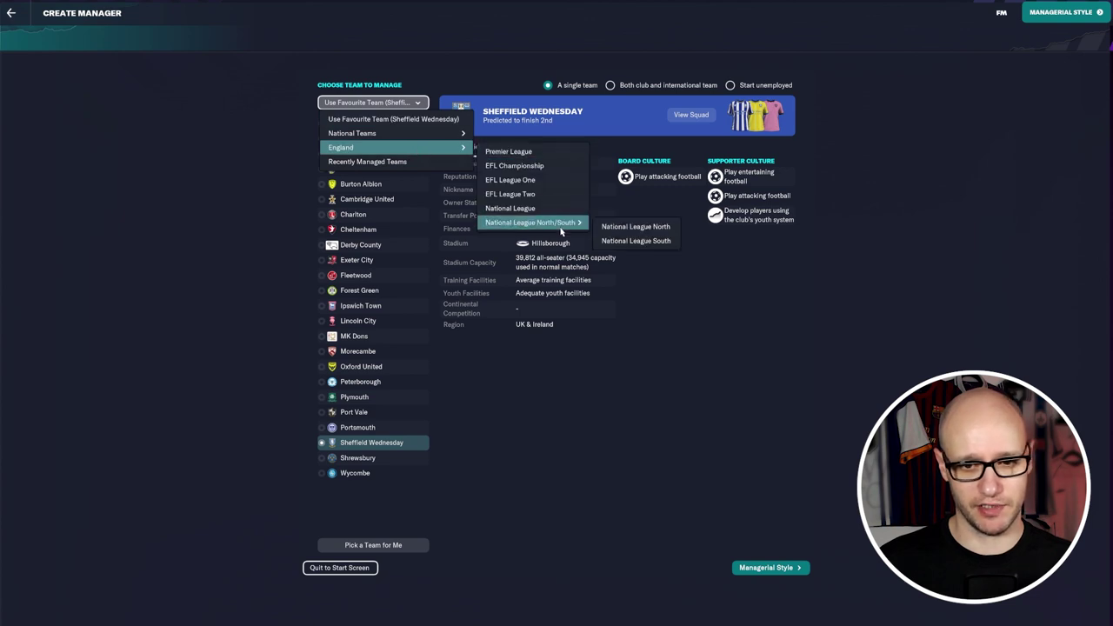
left_click(643, 241)
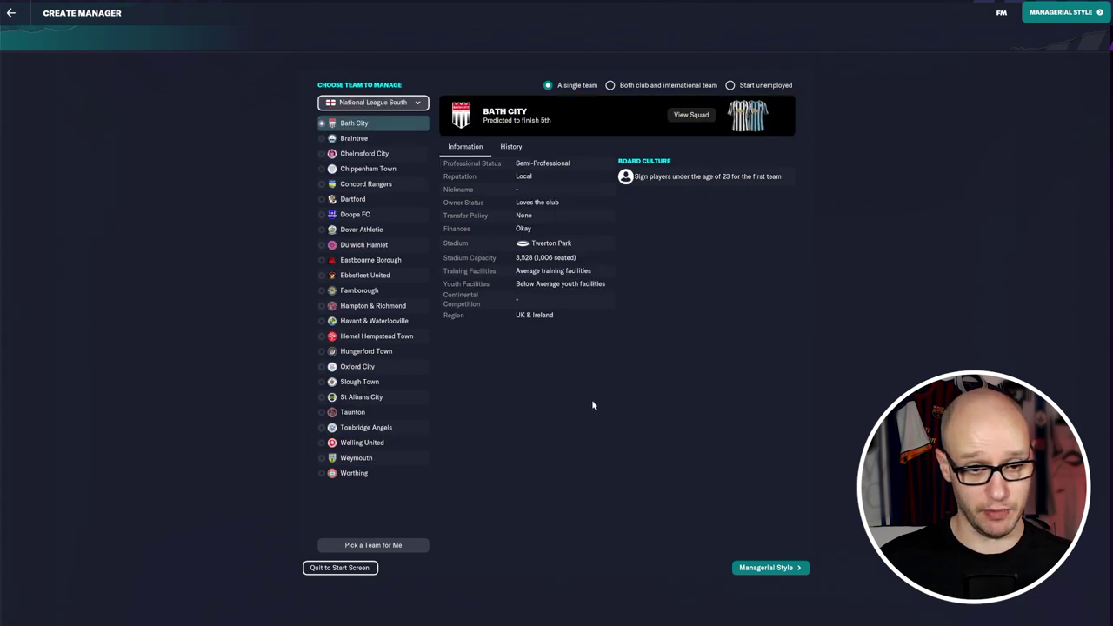
left_click(355, 214)
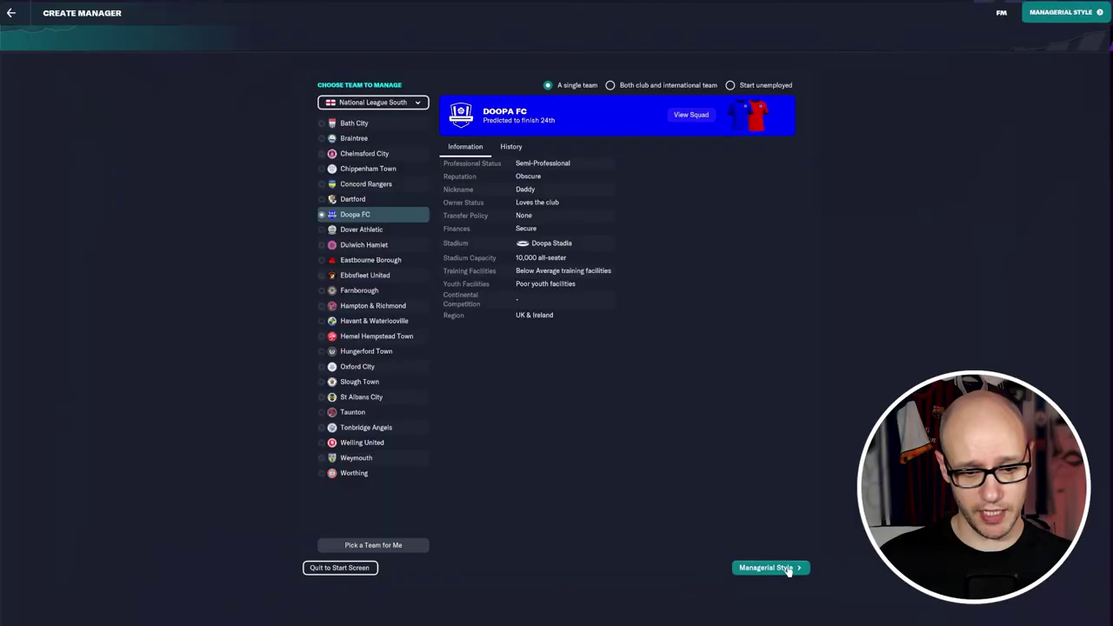
left_click(768, 568)
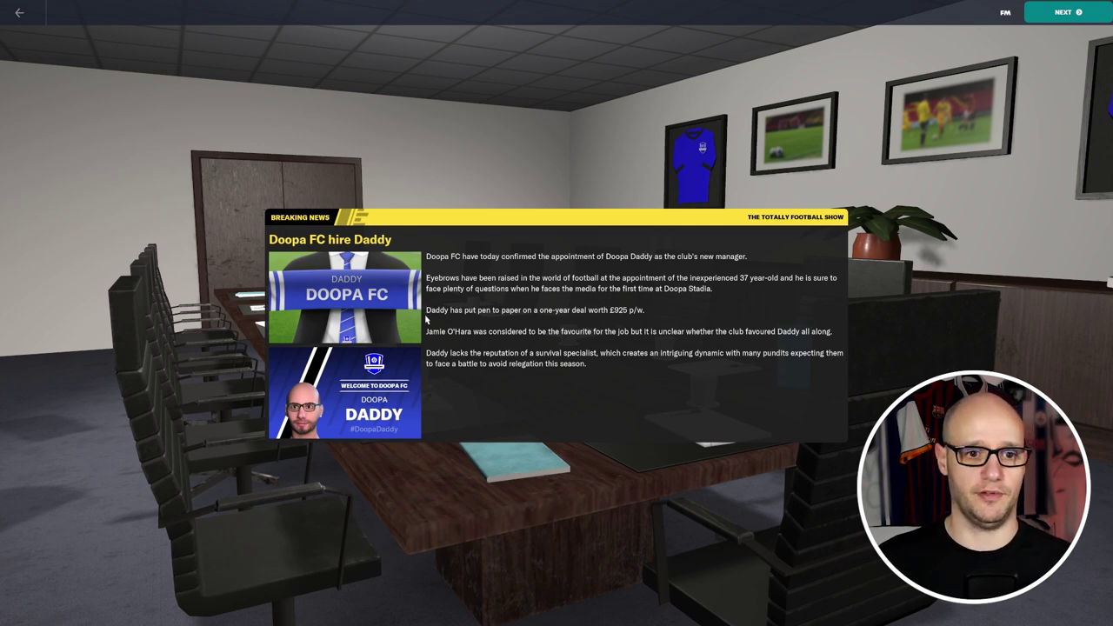
Advance through the appointment news and welcome pack, and examine Doopa FC's club profile, kits and stadium details.
left_click(1054, 17)
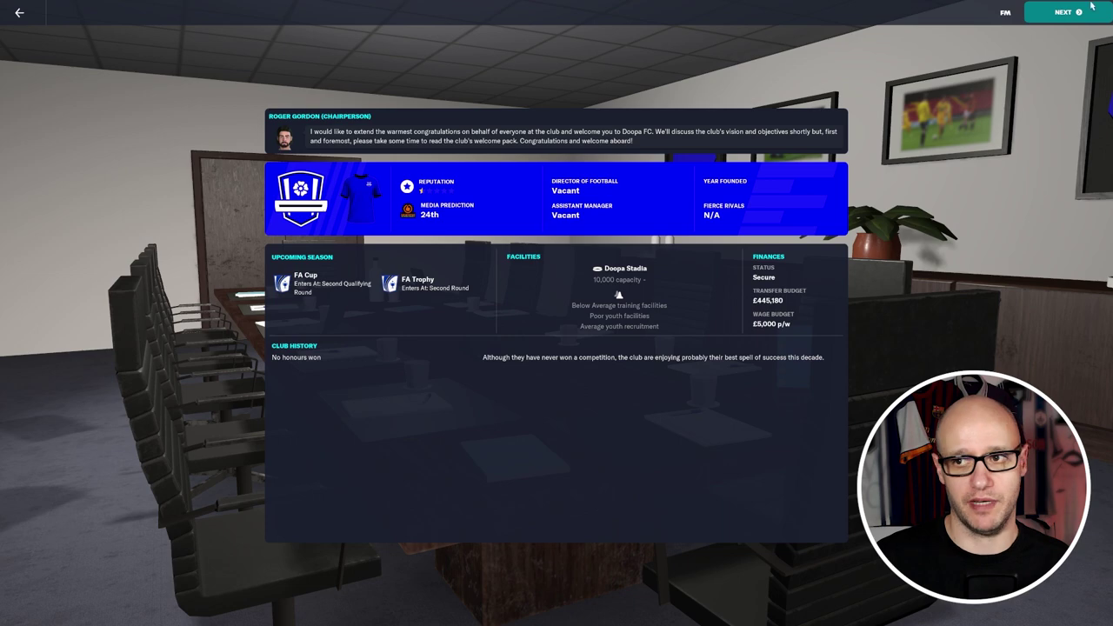
left_click(1063, 11)
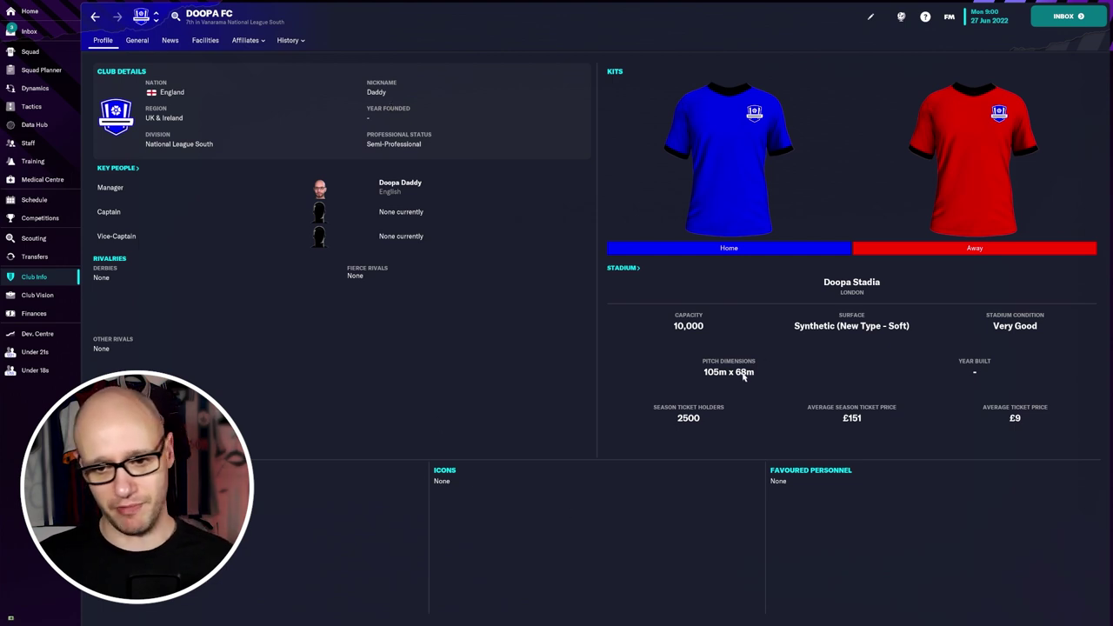
mouse_move(726, 377)
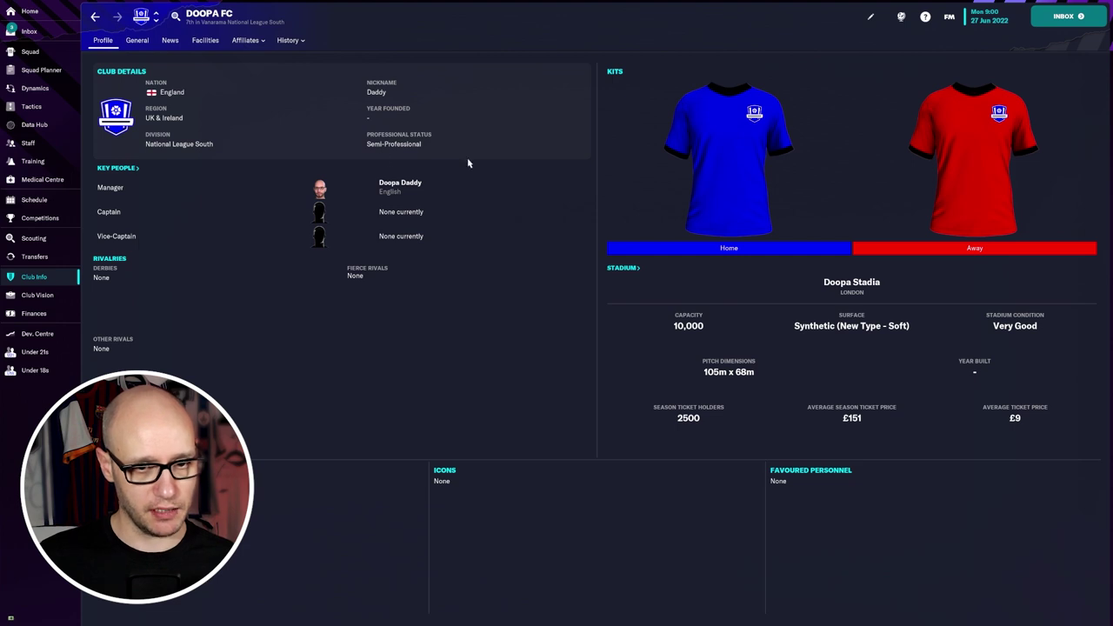
Try to make a budget adjustment in the club's finances.
left_click(39, 313)
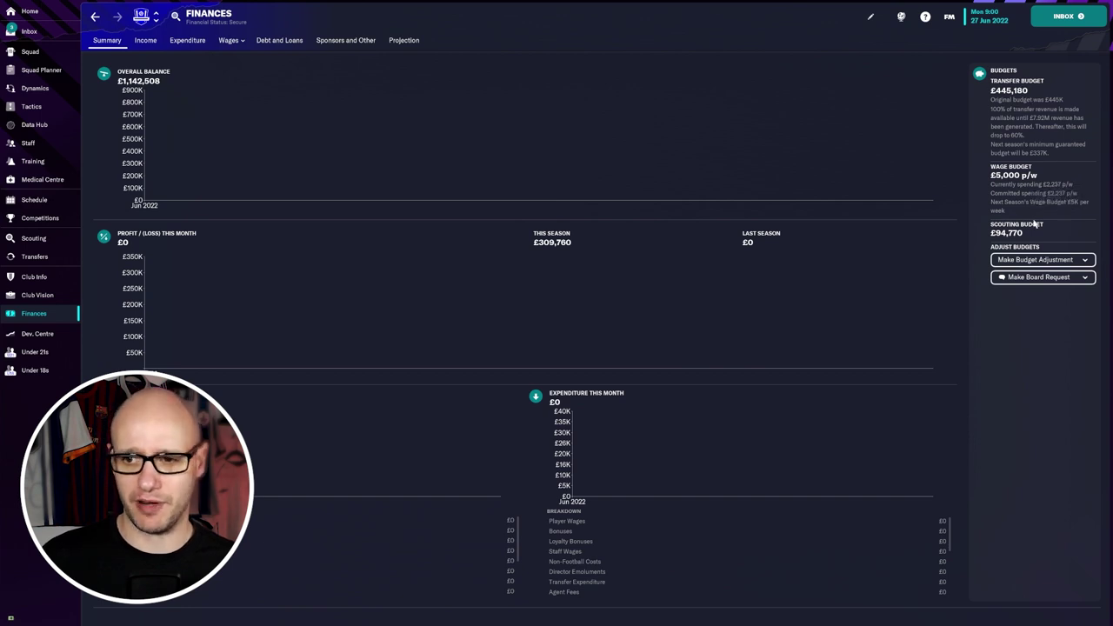
left_click(1031, 261)
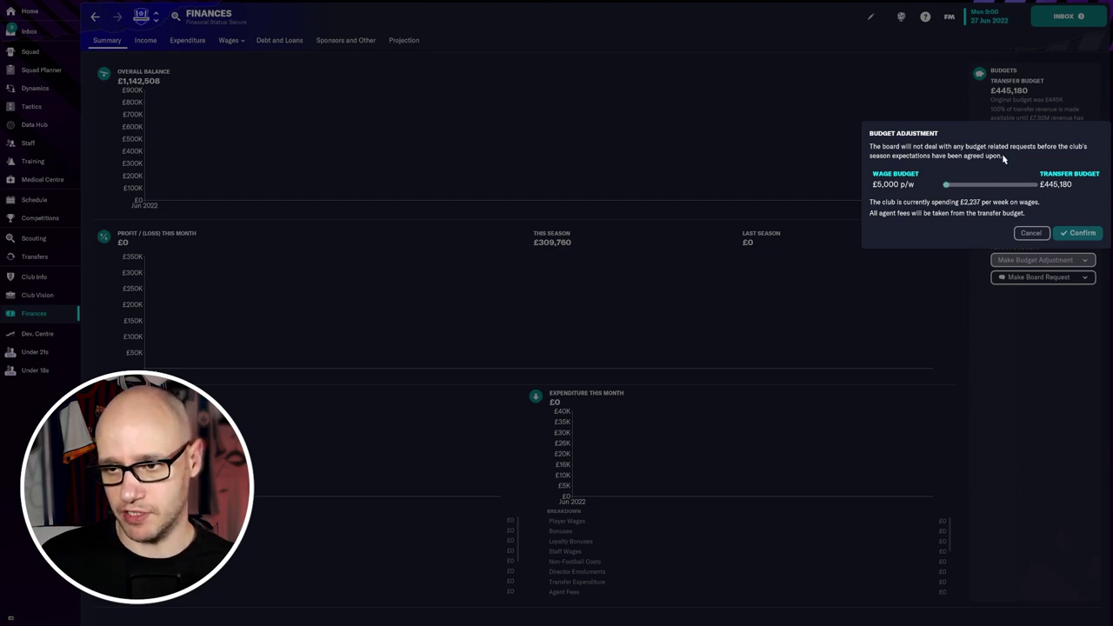
left_click(1029, 380)
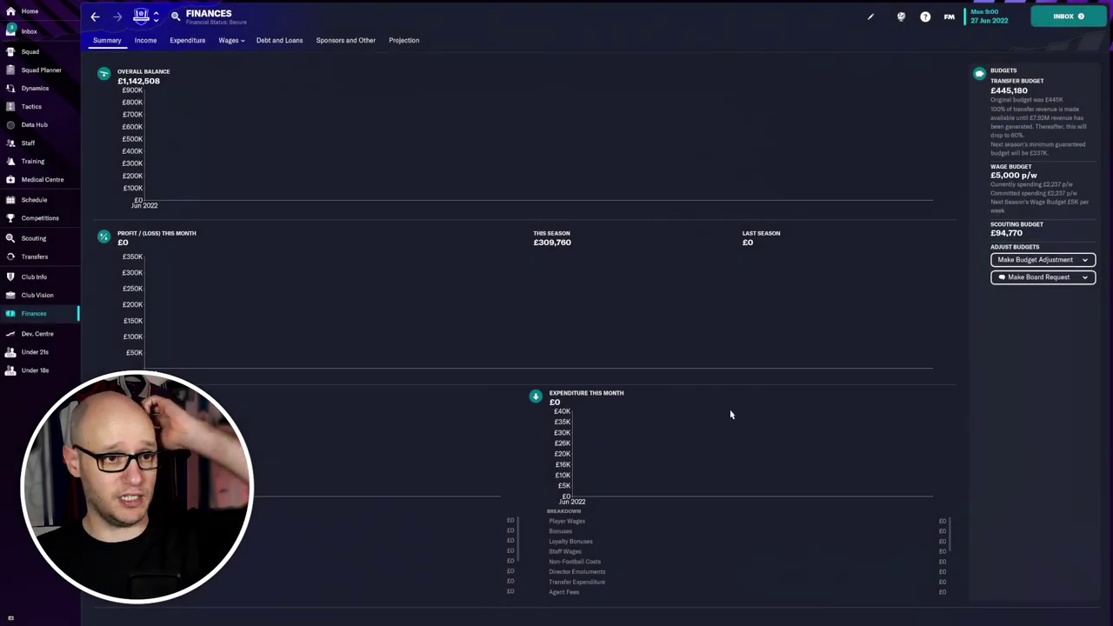
Accept the board's current vision in the Club vision and expectations meeting message.
left_click(29, 32)
left_click(261, 164)
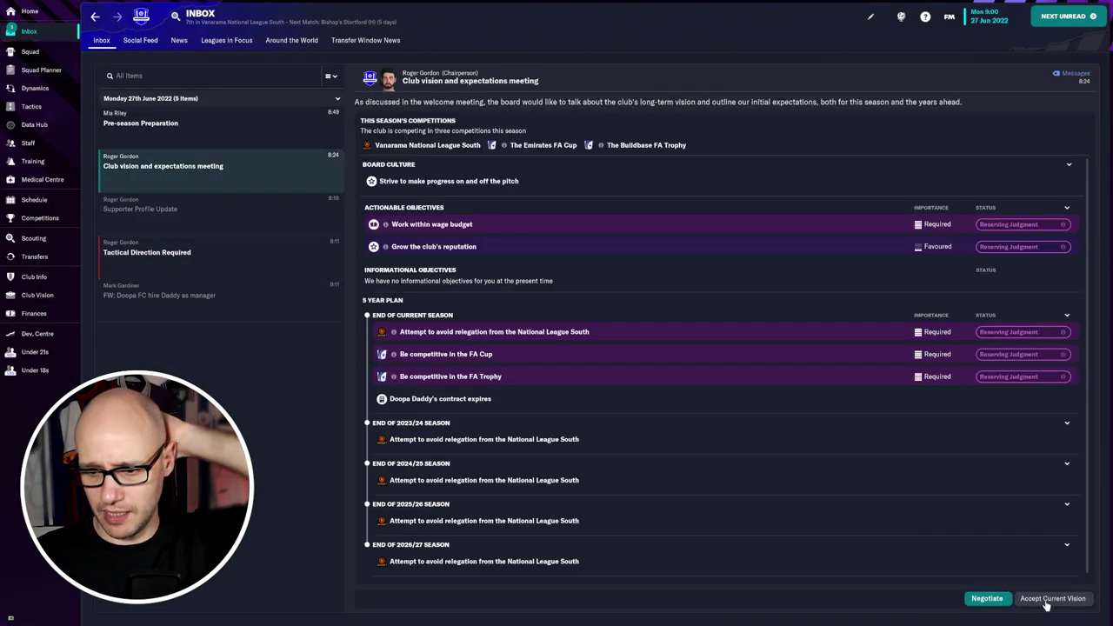
left_click(1055, 598)
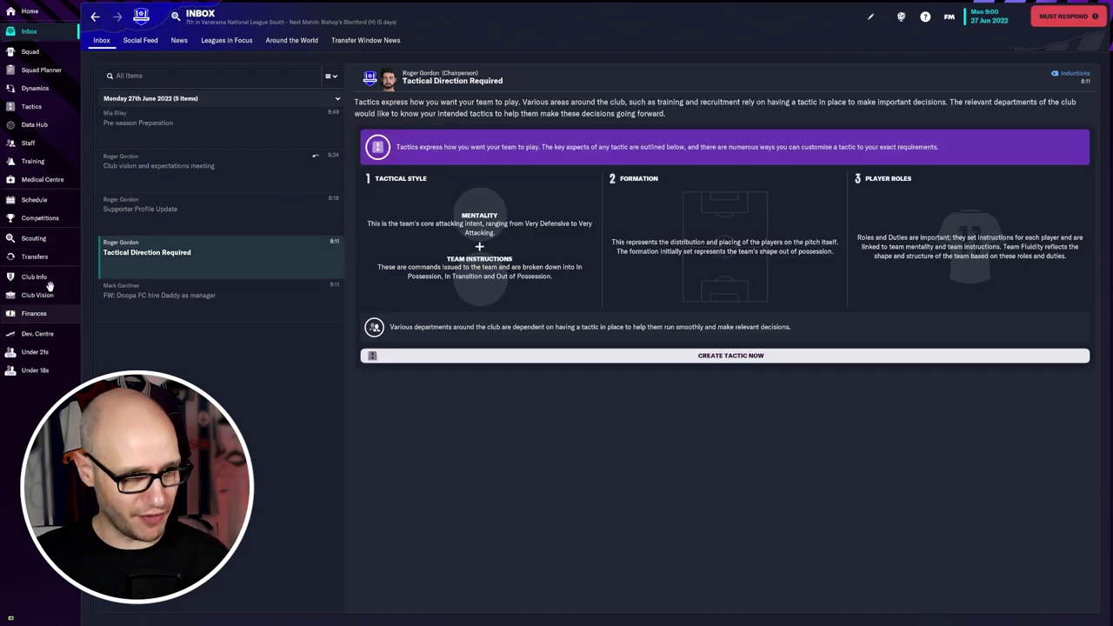
Adjust the club's budgets to £10,000 p/w for wages and £185,180 for transfers.
left_click(35, 313)
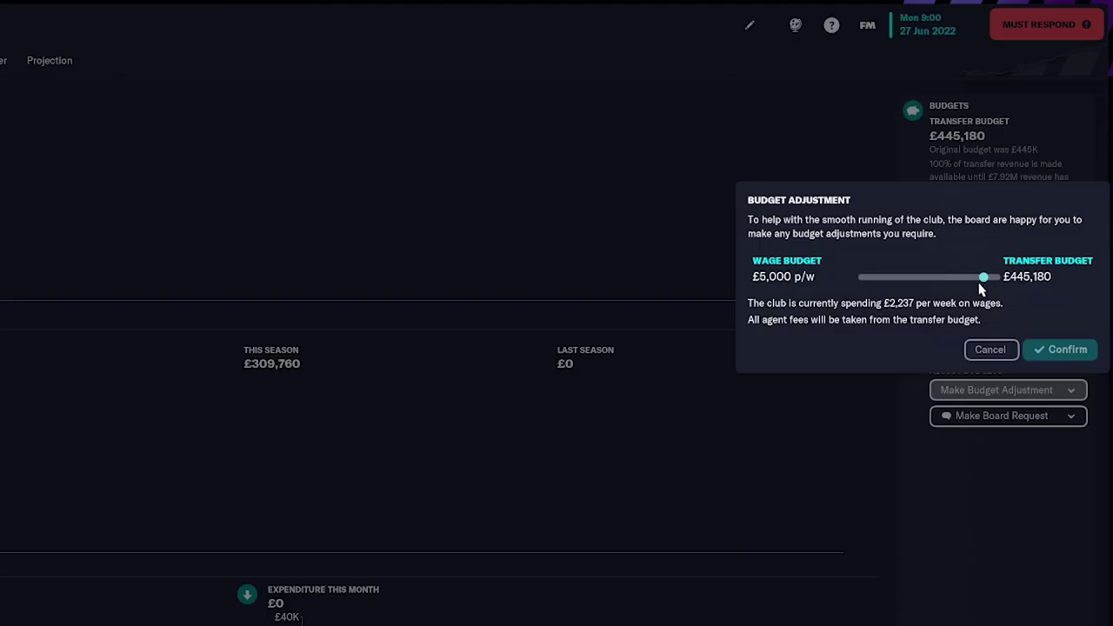
left_click_drag(969, 284, 812, 307)
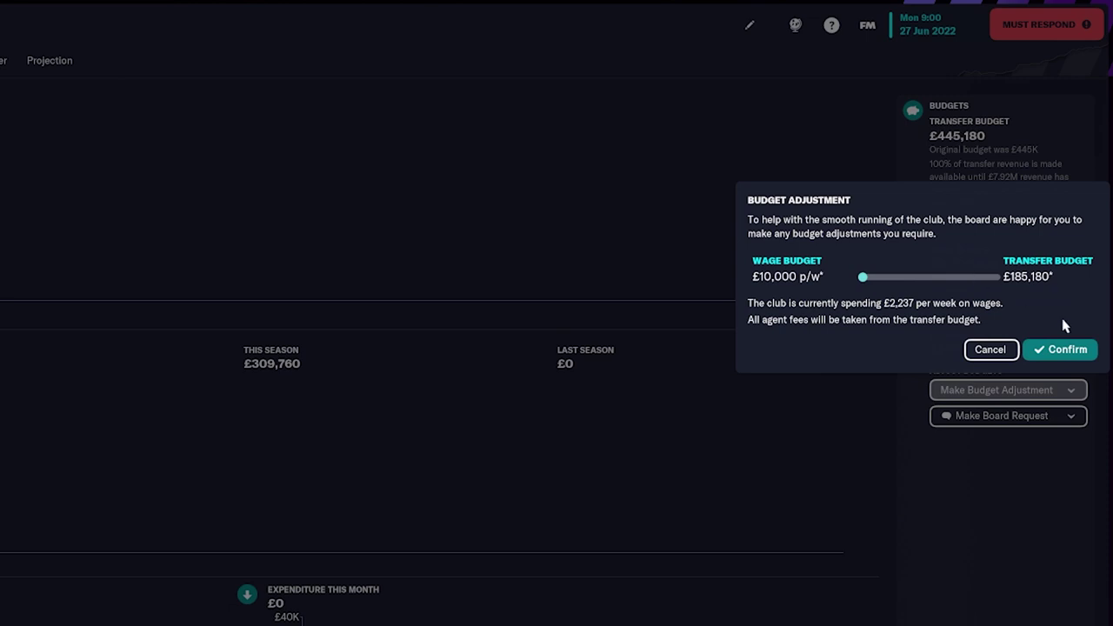